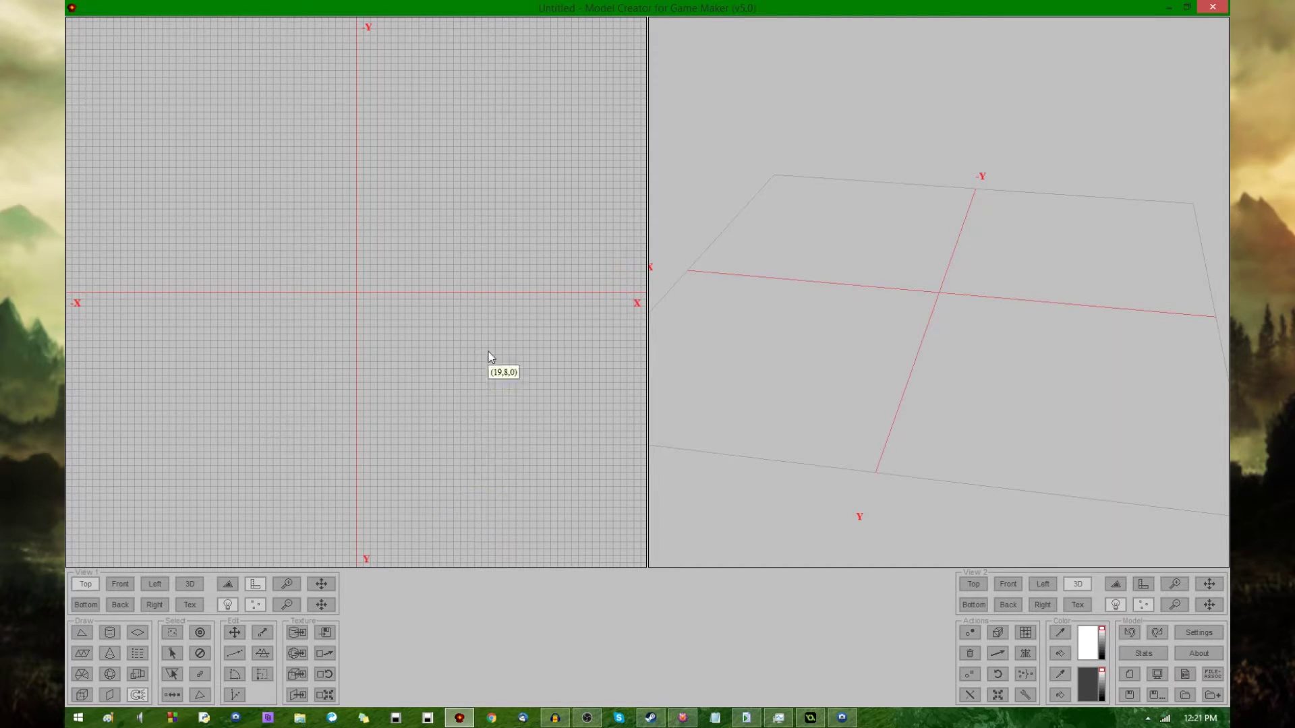
# Create a block spanning 0 to 32 in X and Y and 0 to 64 in Z
pyautogui.moveTo(483, 327); pyautogui.dragTo(434, 457, button='middle')
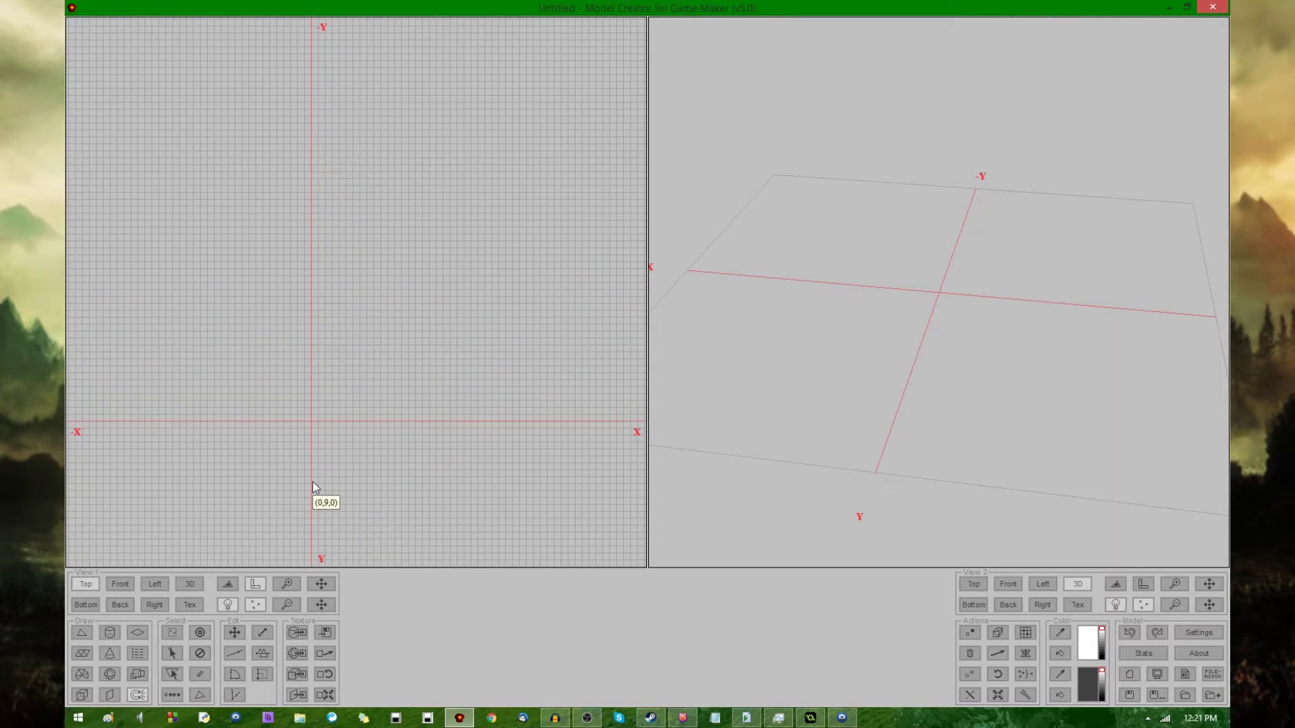
pyautogui.moveTo(313, 481); pyautogui.dragTo(290, 240, button='middle')
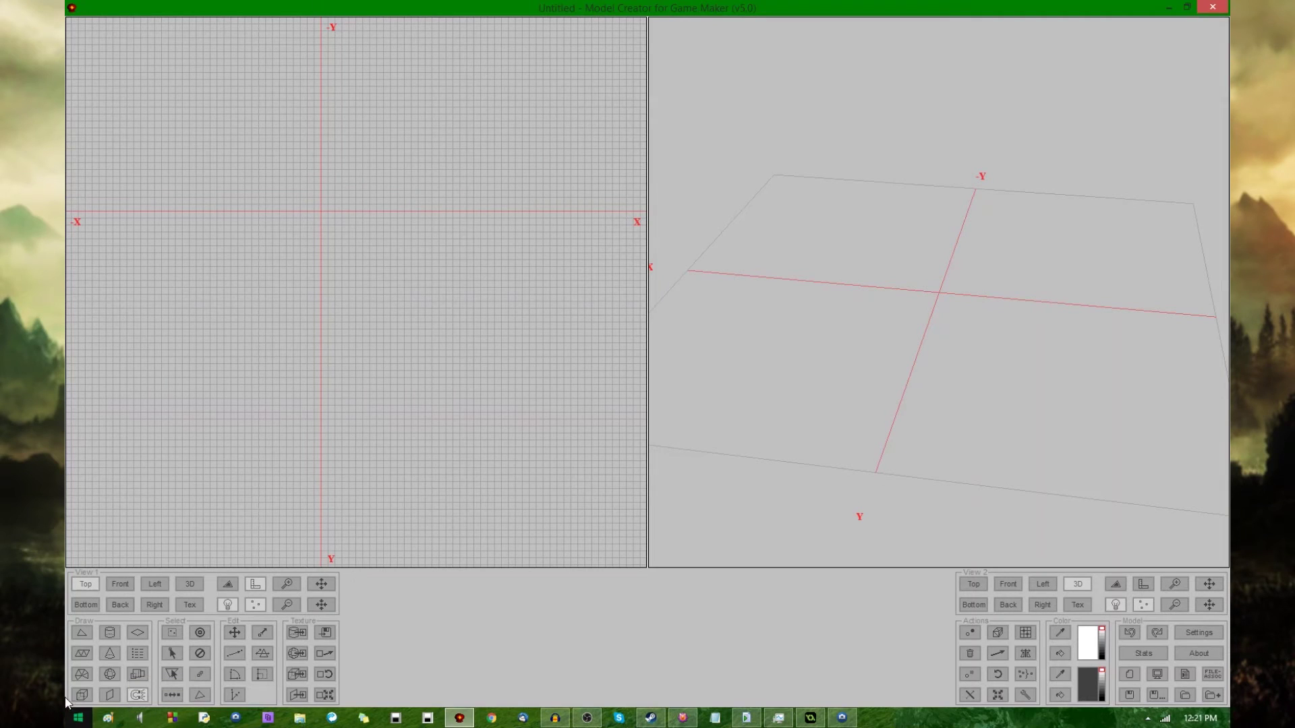
pyautogui.click(82, 695)
pyautogui.moveTo(323, 213); pyautogui.dragTo(546, 432)
pyautogui.write('64')
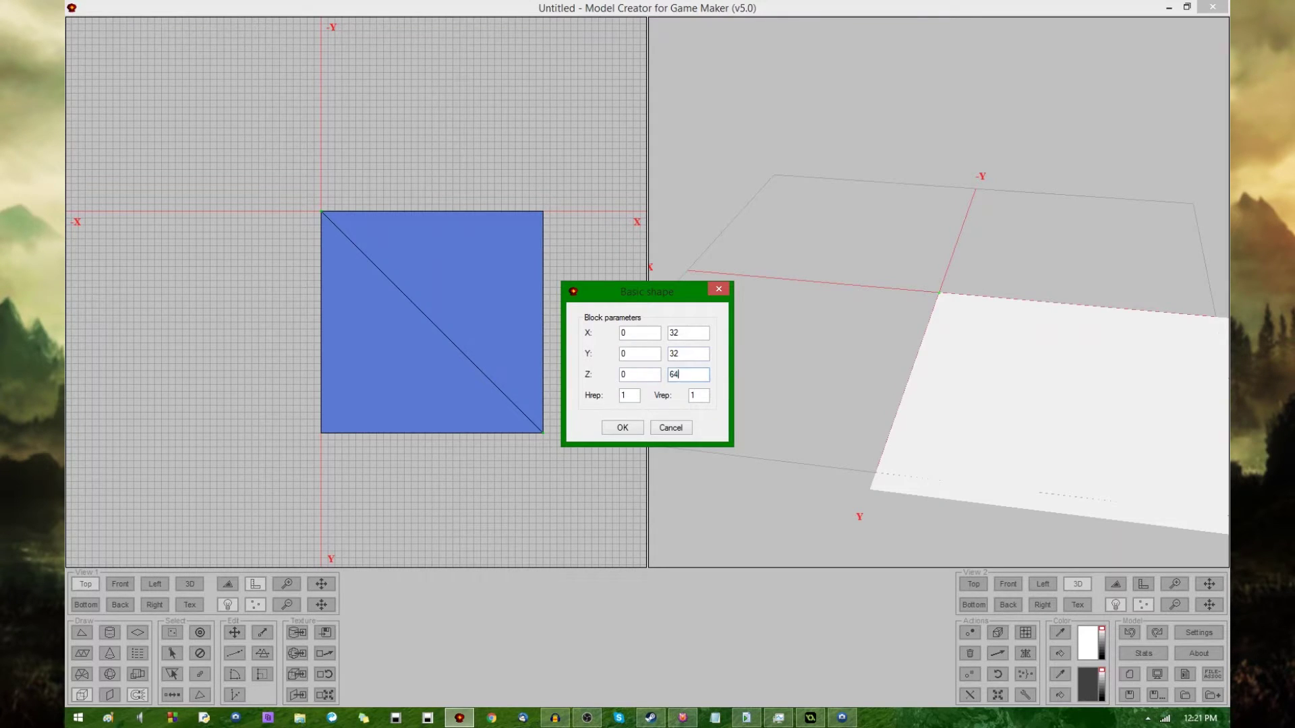
pyautogui.click(622, 427)
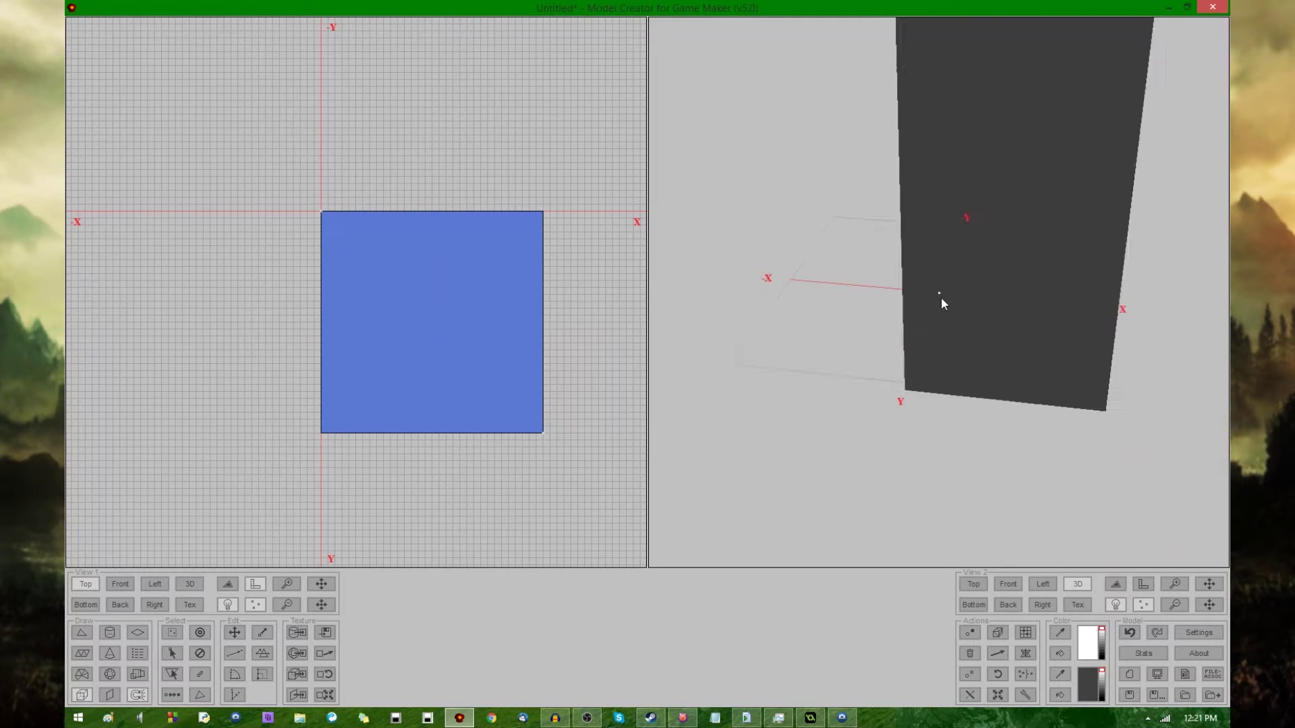
# Turn off lighting in the 3D view and display the block's edges and triangle lines
pyautogui.click(1116, 605)
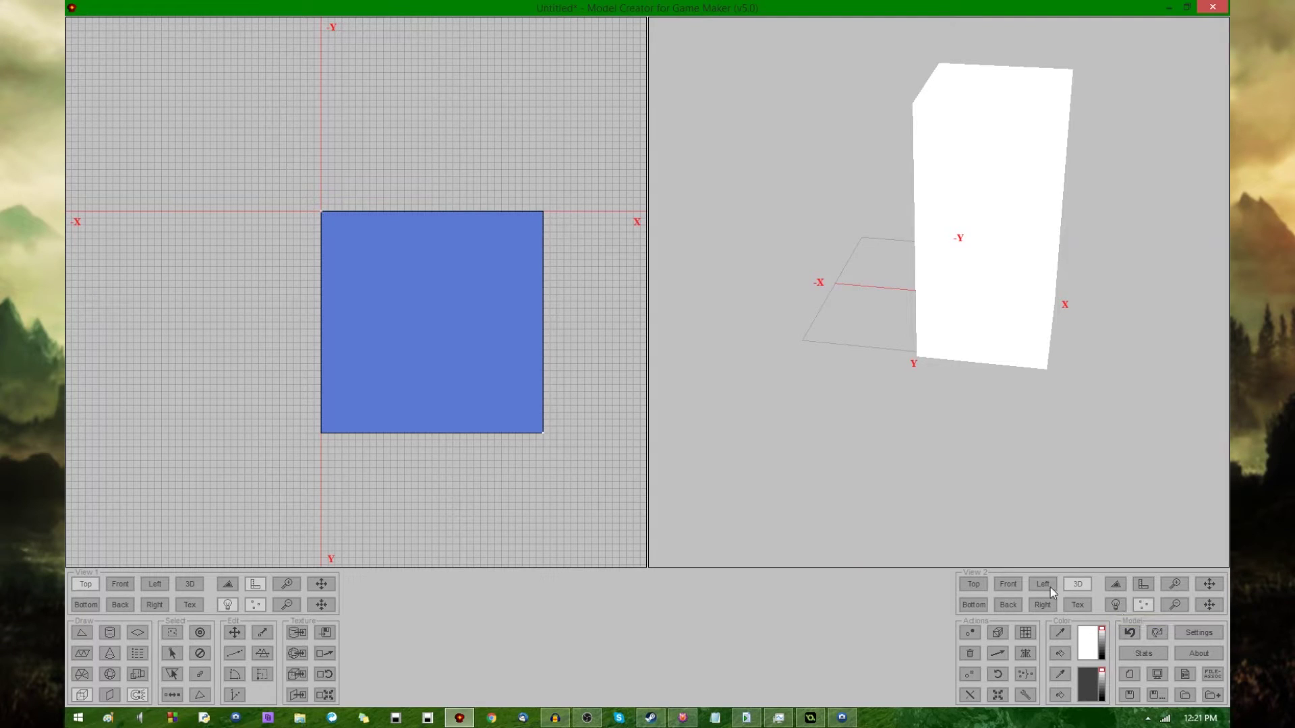
pyautogui.click(1116, 585)
pyautogui.moveTo(1097, 531); pyautogui.dragTo(1053, 472, button='middle')
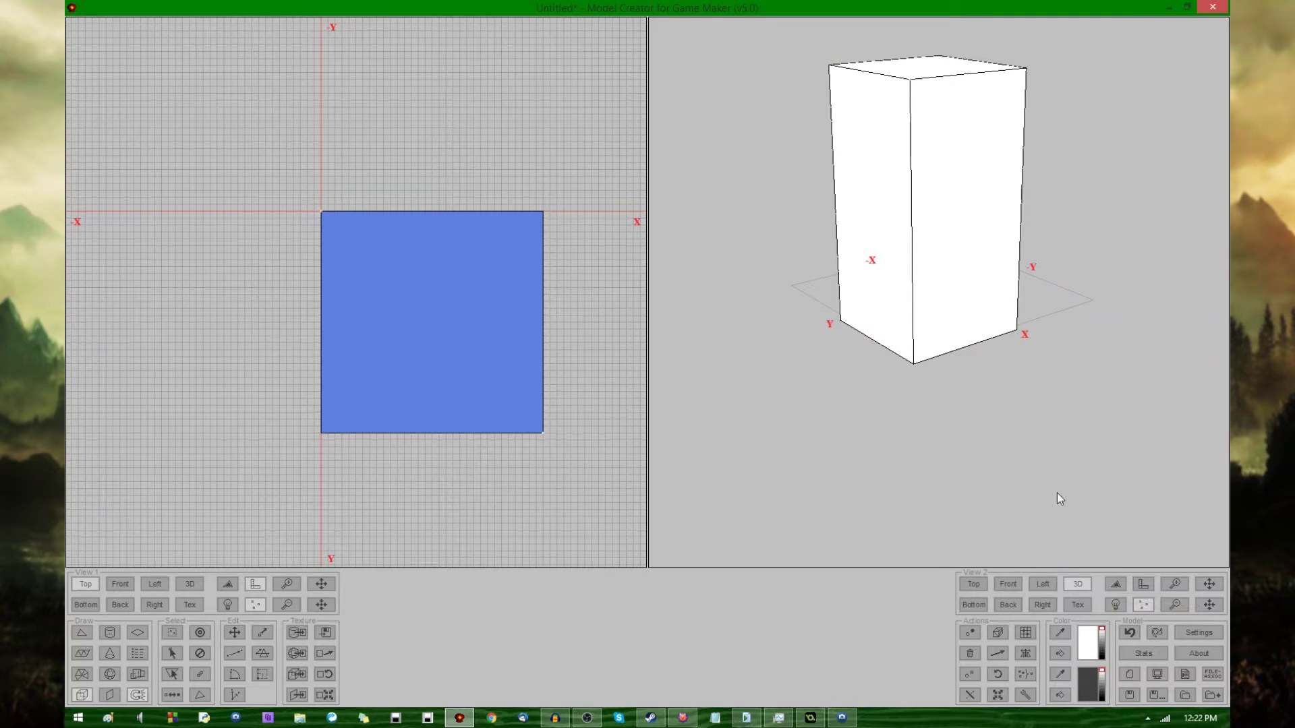
pyautogui.moveTo(993, 440); pyautogui.dragTo(885, 431)
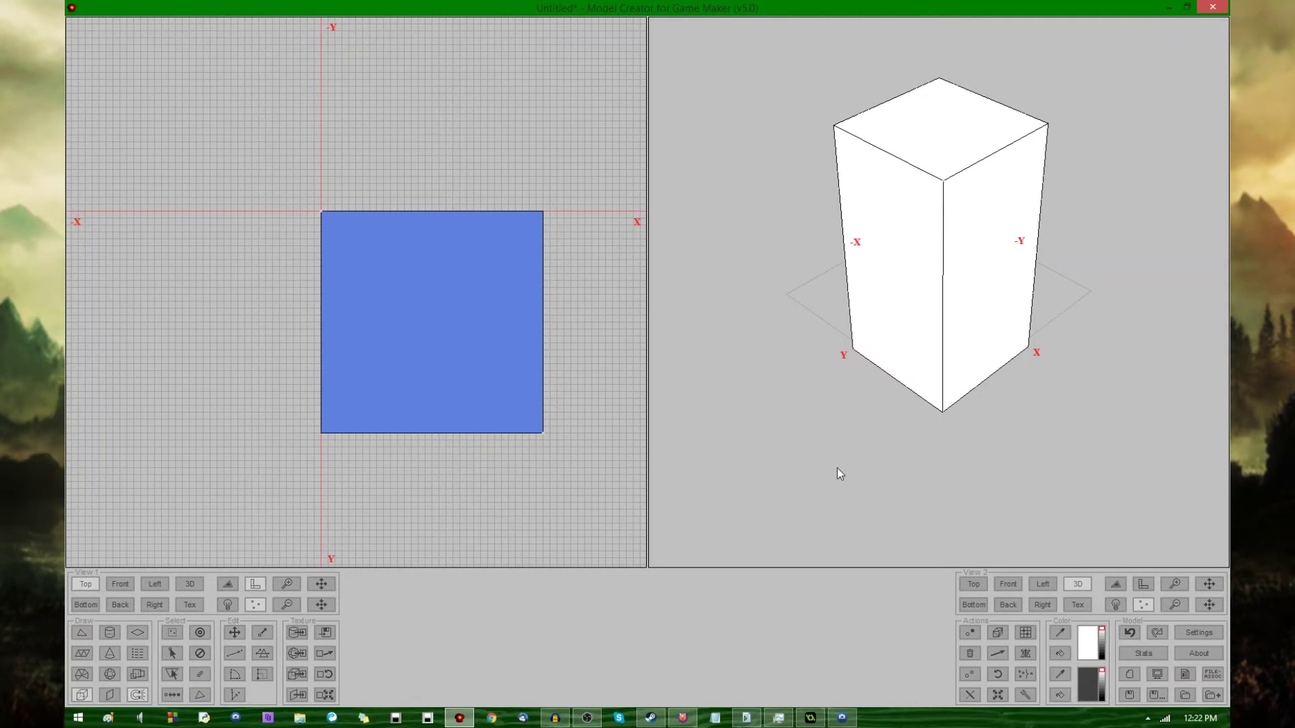
pyautogui.press('Return')
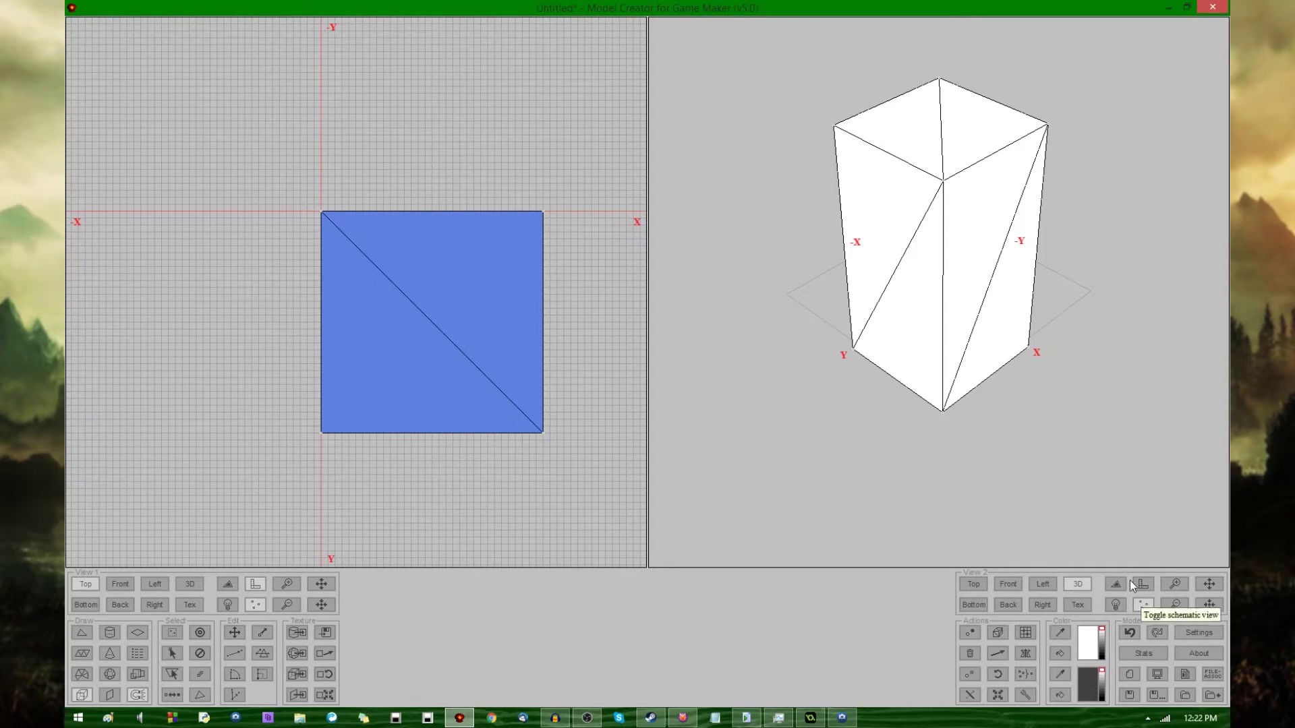
# Load clock.png from the work space's files folder as the model's texture, including its alpha channel
pyautogui.click(1205, 634)
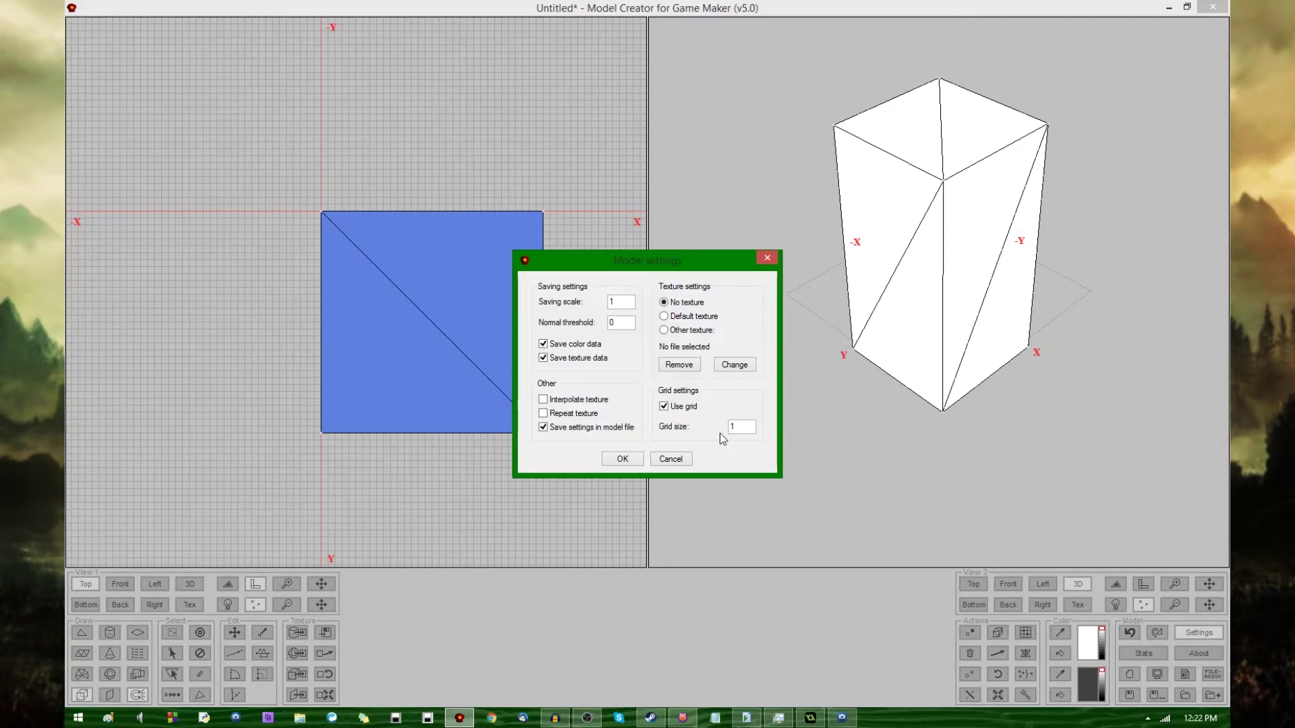
pyautogui.click(664, 330)
pyautogui.click(734, 364)
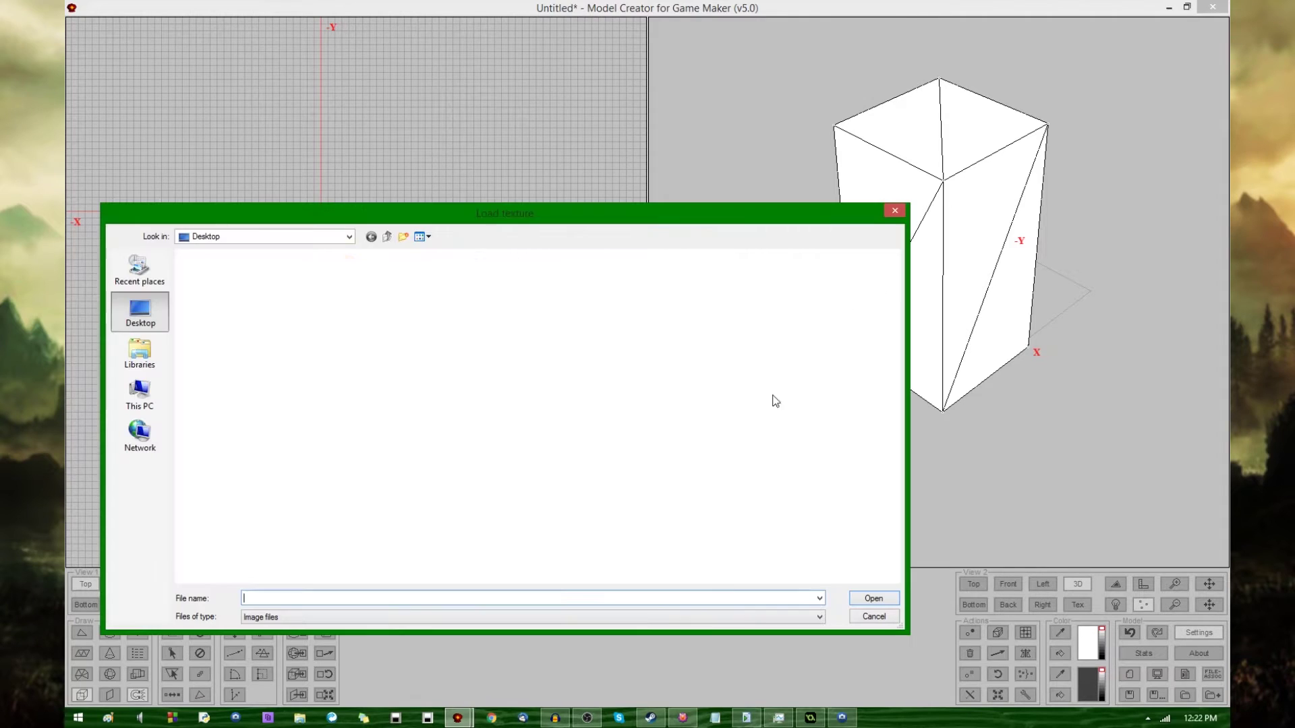
pyautogui.doubleClick(718, 342)
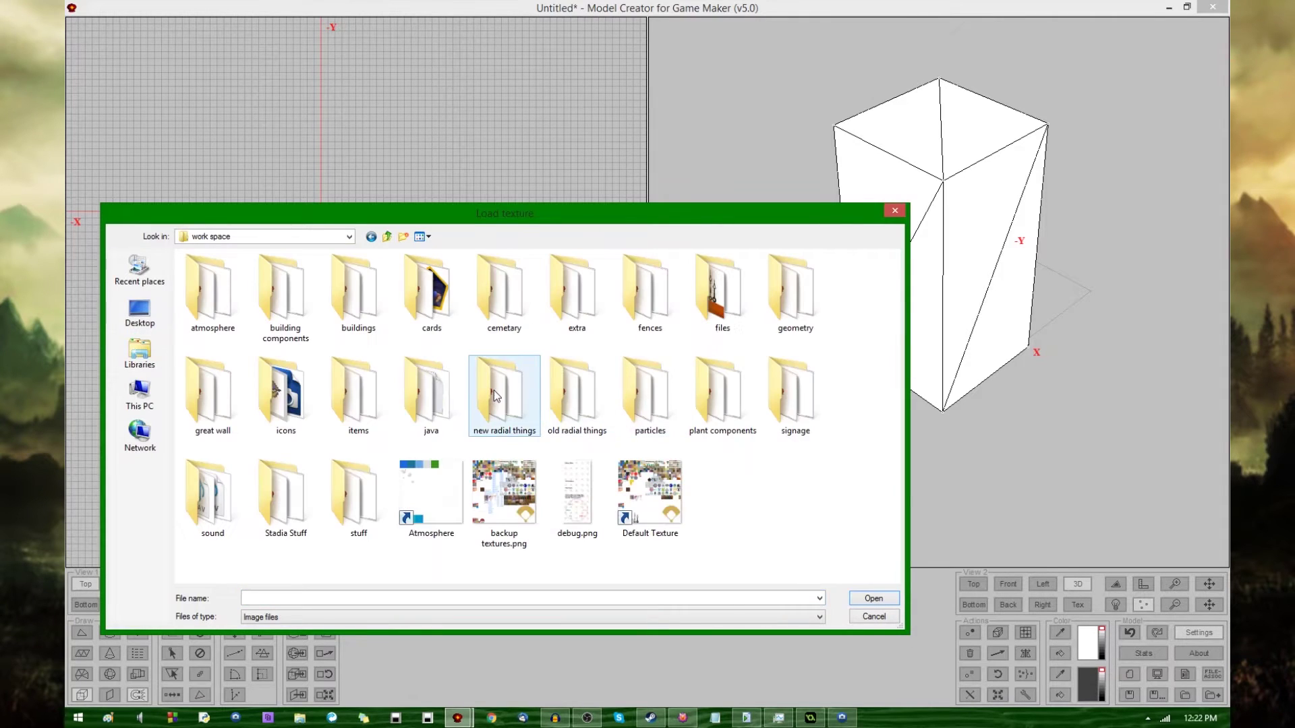
pyautogui.doubleClick(720, 292)
pyautogui.doubleClick(208, 287)
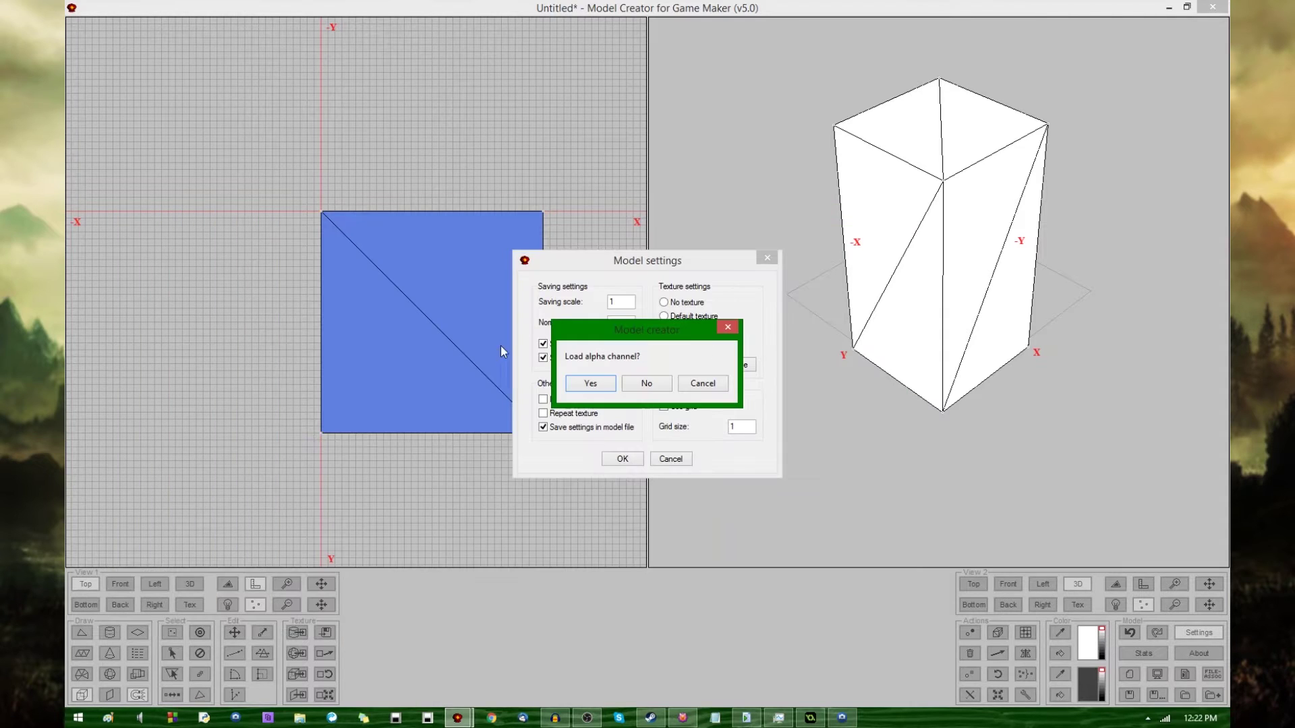
pyautogui.click(597, 385)
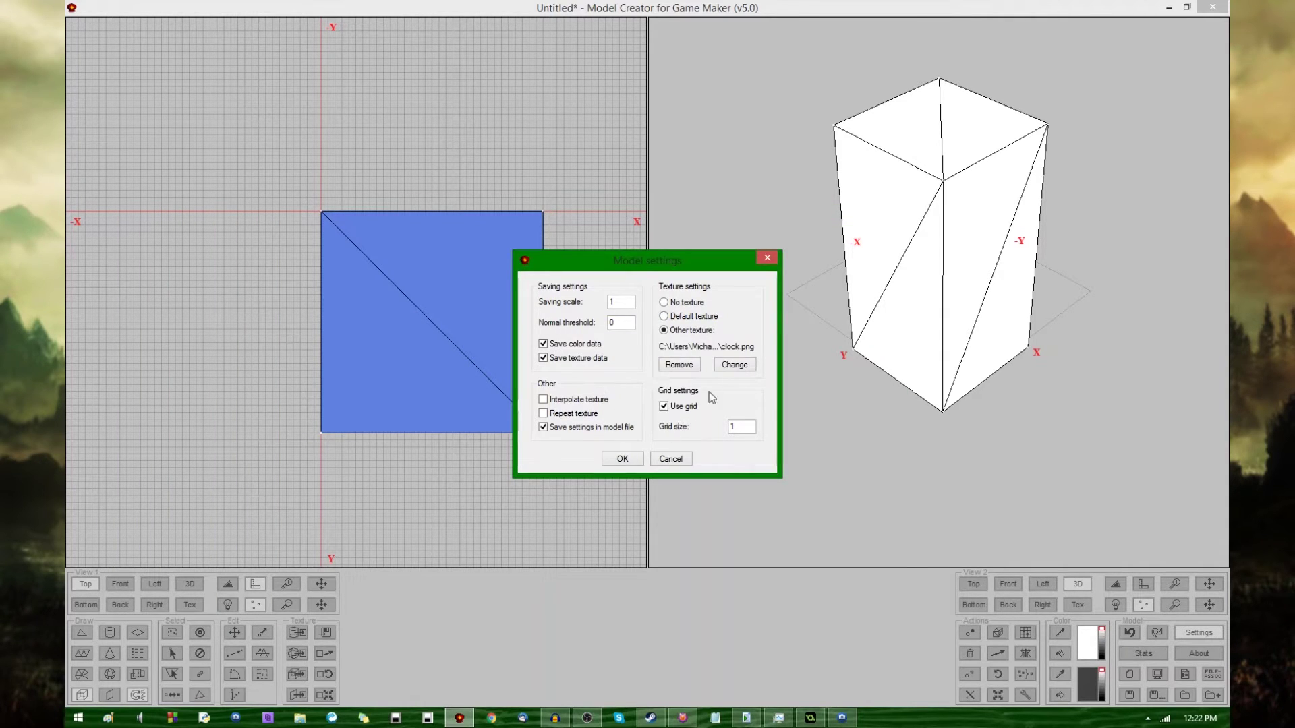
pyautogui.click(633, 460)
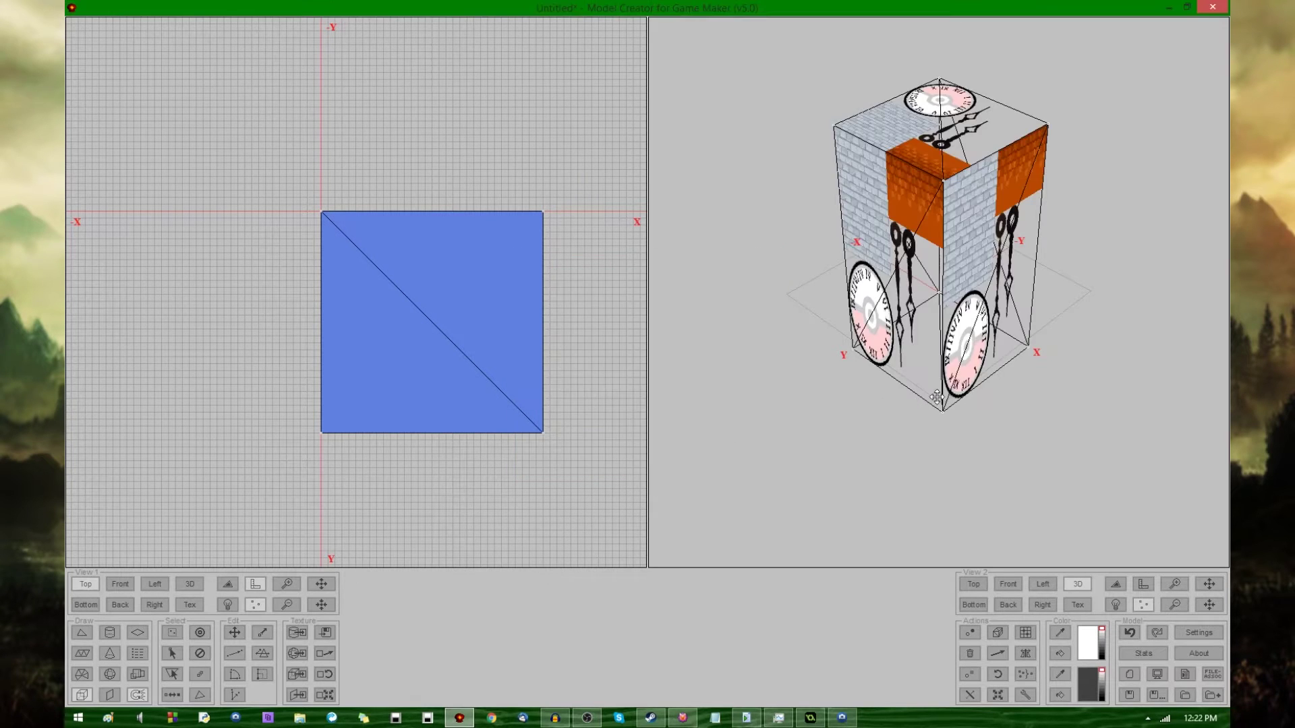
# Show the block's texture coordinates over the loaded texture in the 2D view, ready for vertex selection
pyautogui.moveTo(937, 397)
pyautogui.mouseDown()
pyautogui.moveTo(1003, 387)
pyautogui.moveTo(914, 398)
pyautogui.moveTo(940, 400)
pyautogui.moveTo(925, 402)
pyautogui.mouseUp()
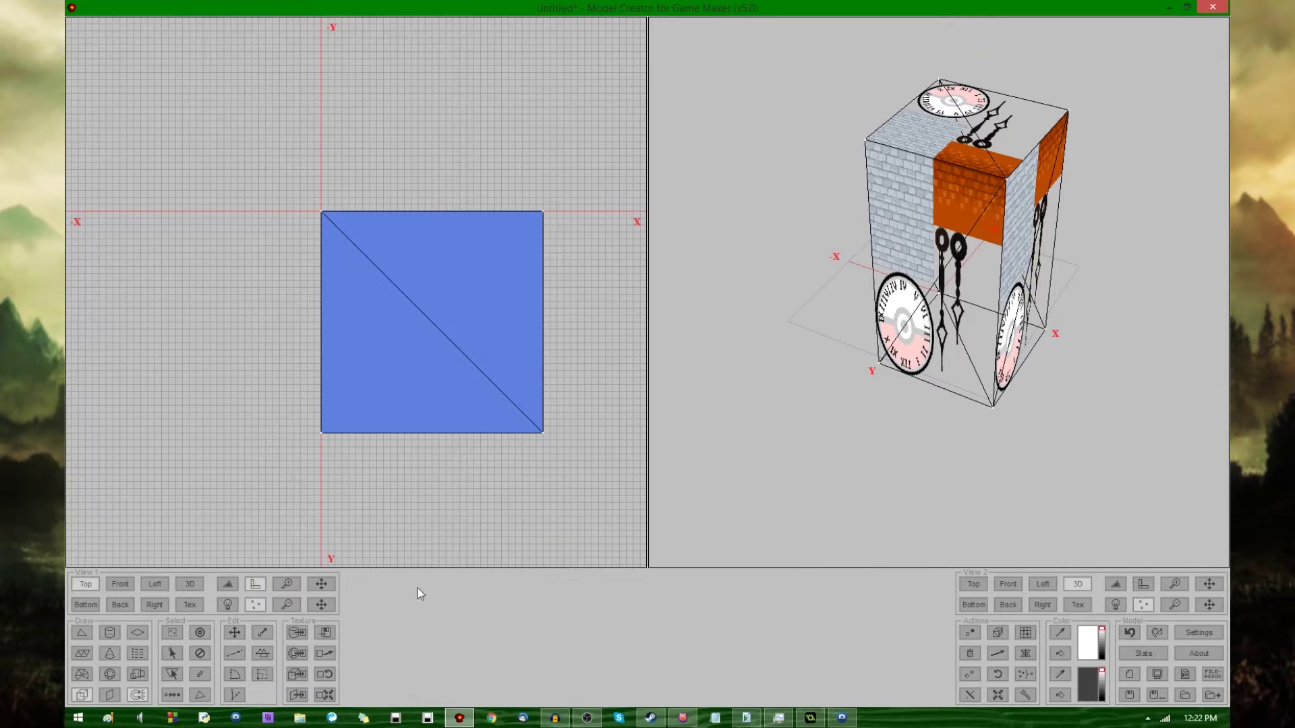
pyautogui.click(190, 605)
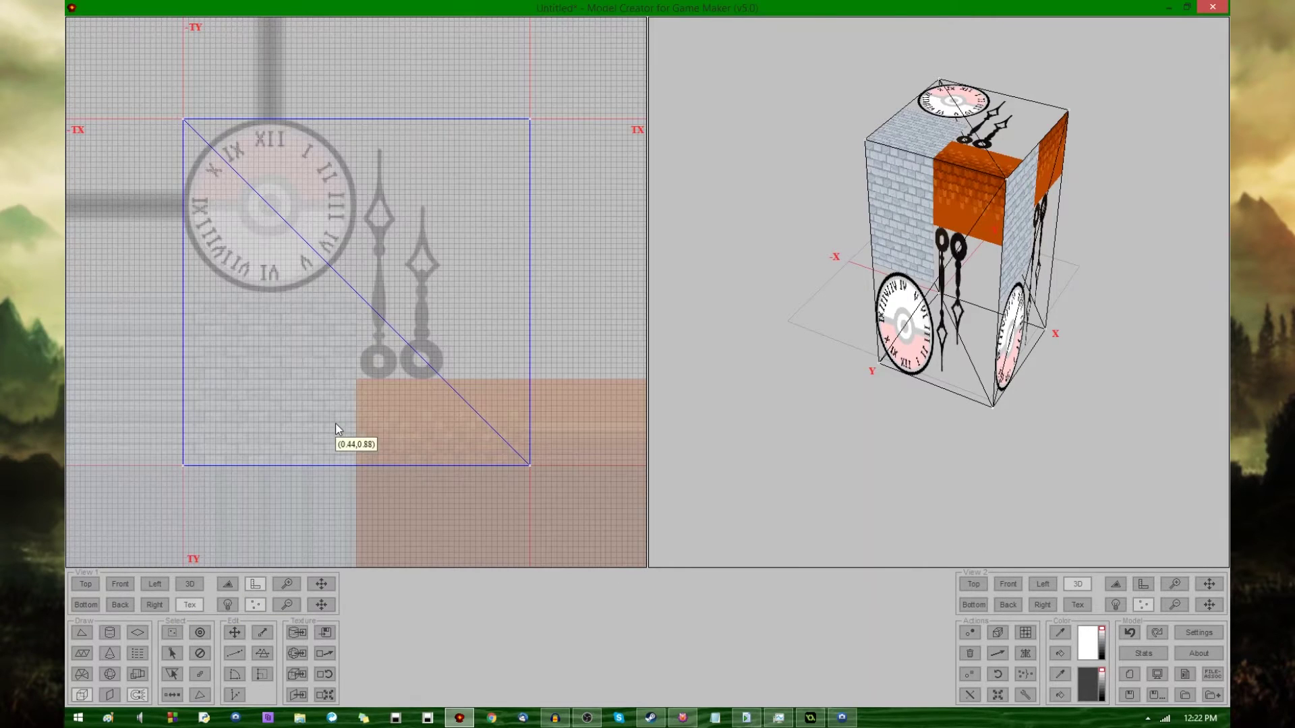
pyautogui.press('s')
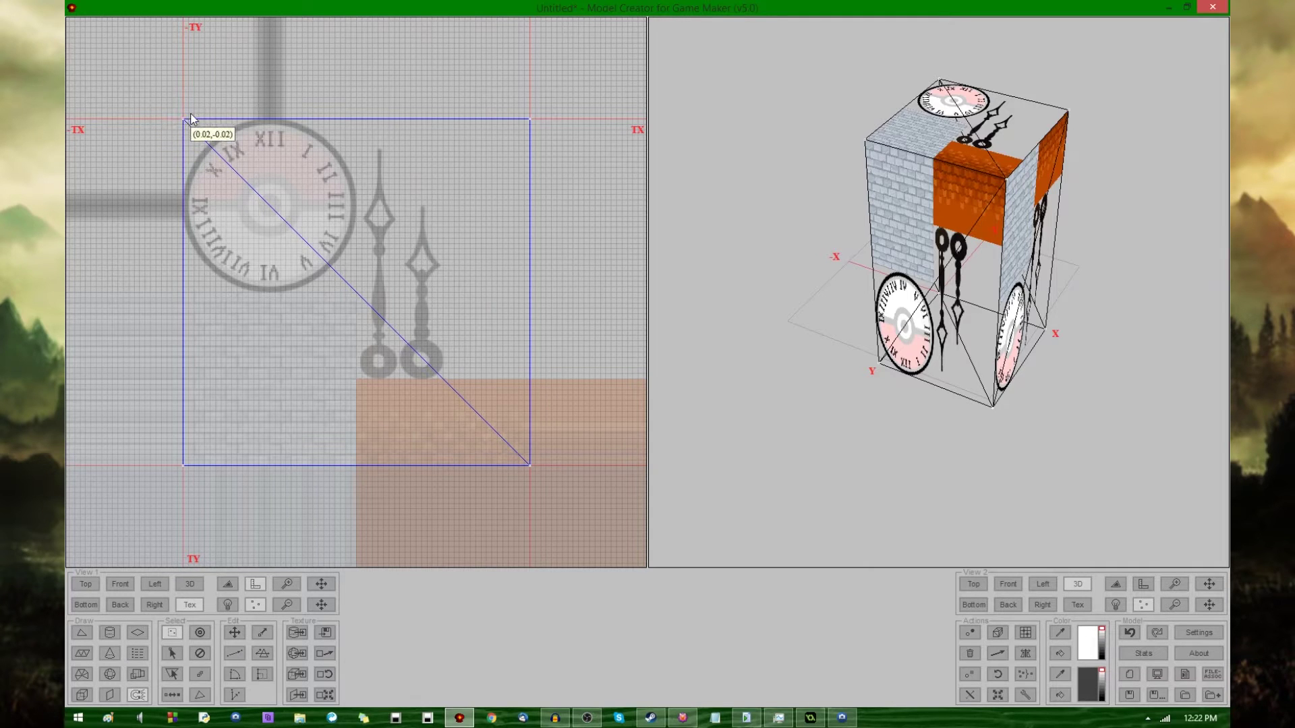
# Open clock.png in Photoshop Elements to examine the texture's layout, and return to Model Creator
pyautogui.click(842, 718)
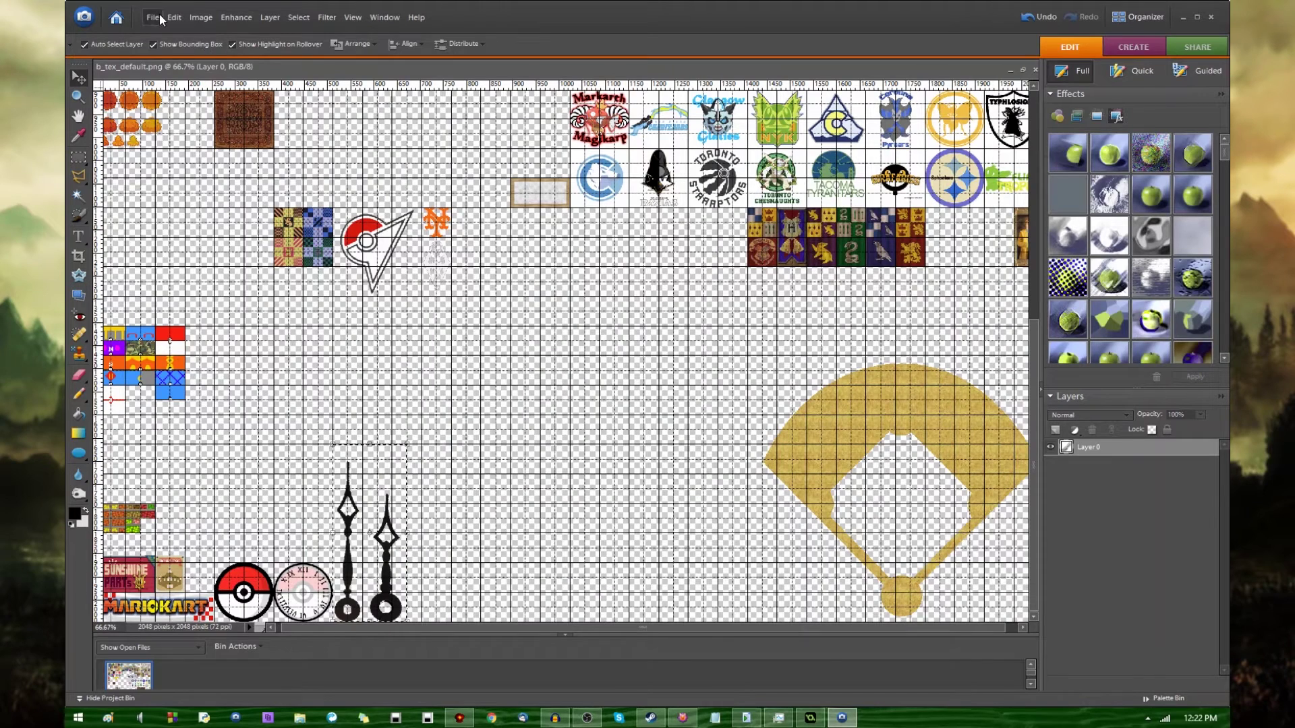
pyautogui.click(155, 16)
pyautogui.moveTo(186, 68)
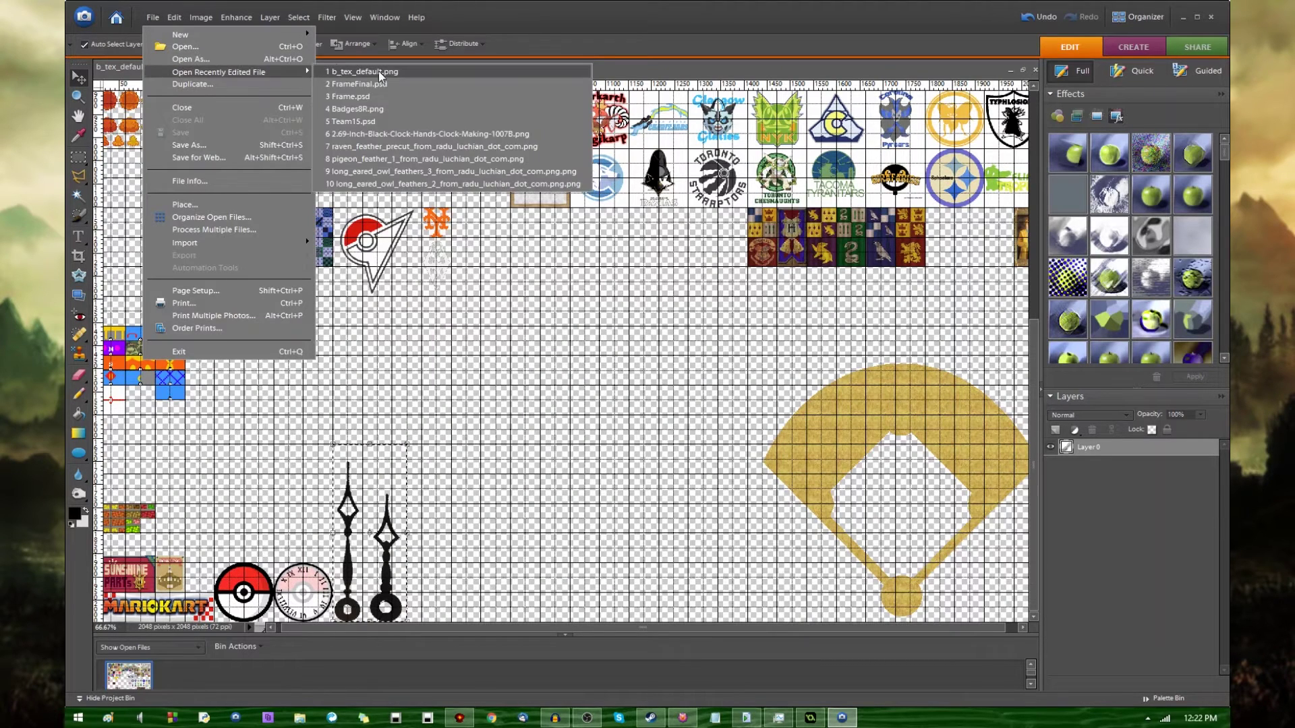
pyautogui.click(410, 76)
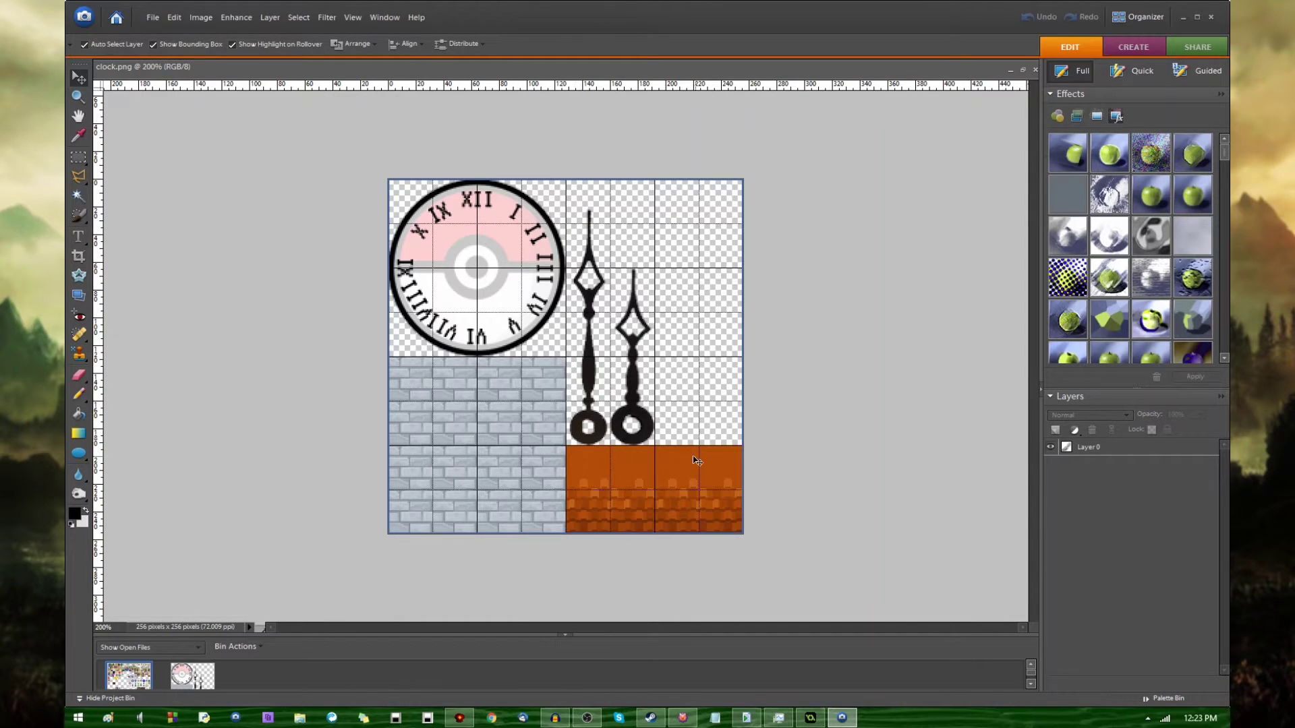
pyautogui.click(460, 718)
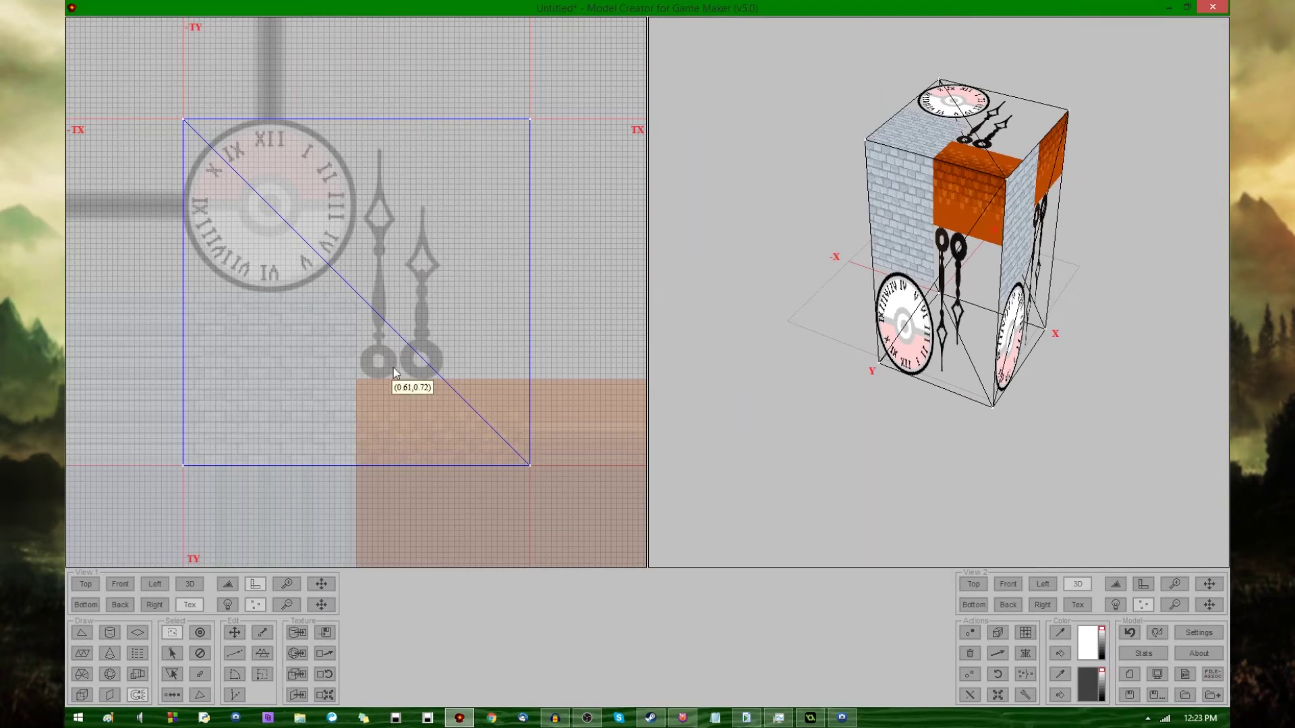
# Shrink the block's texture coordinates to the brick square, spanning 0 to 0.5 horizontally and 0.5 to 1 vertically
pyautogui.moveTo(368, 318); pyautogui.dragTo(380, 350, button='middle')
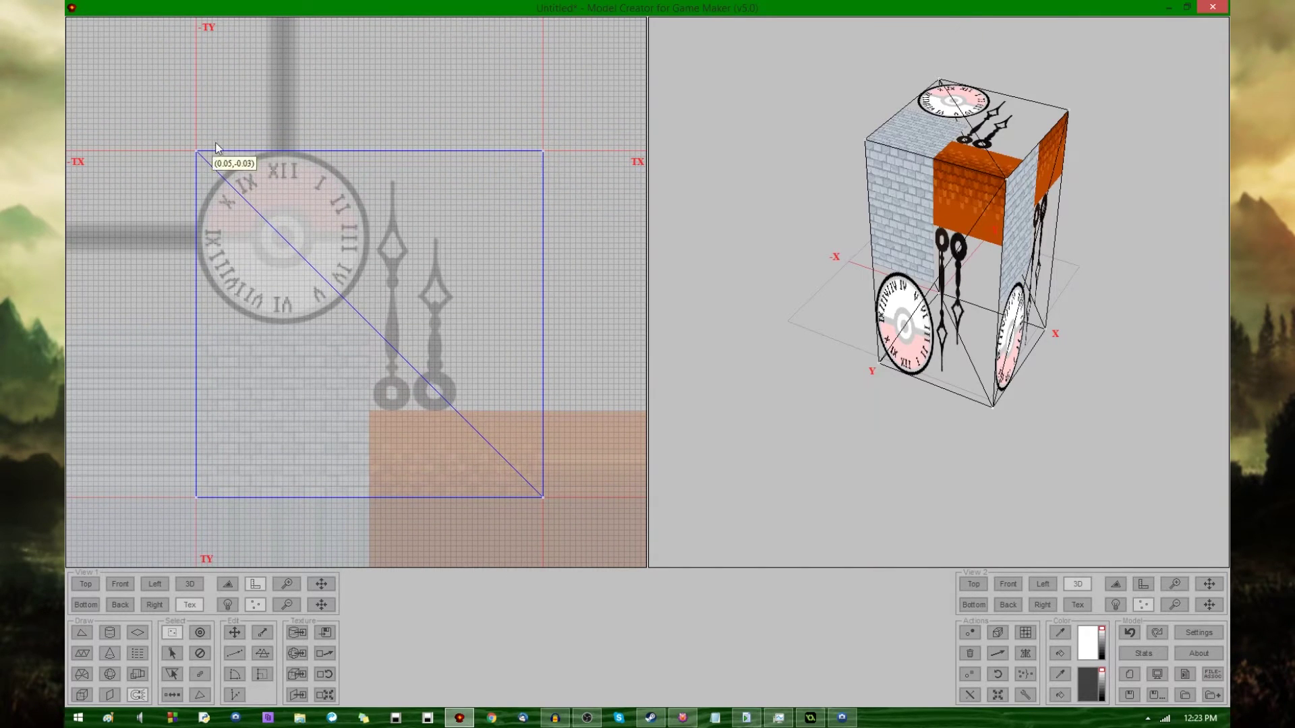
pyautogui.moveTo(170, 134); pyautogui.dragTo(607, 182)
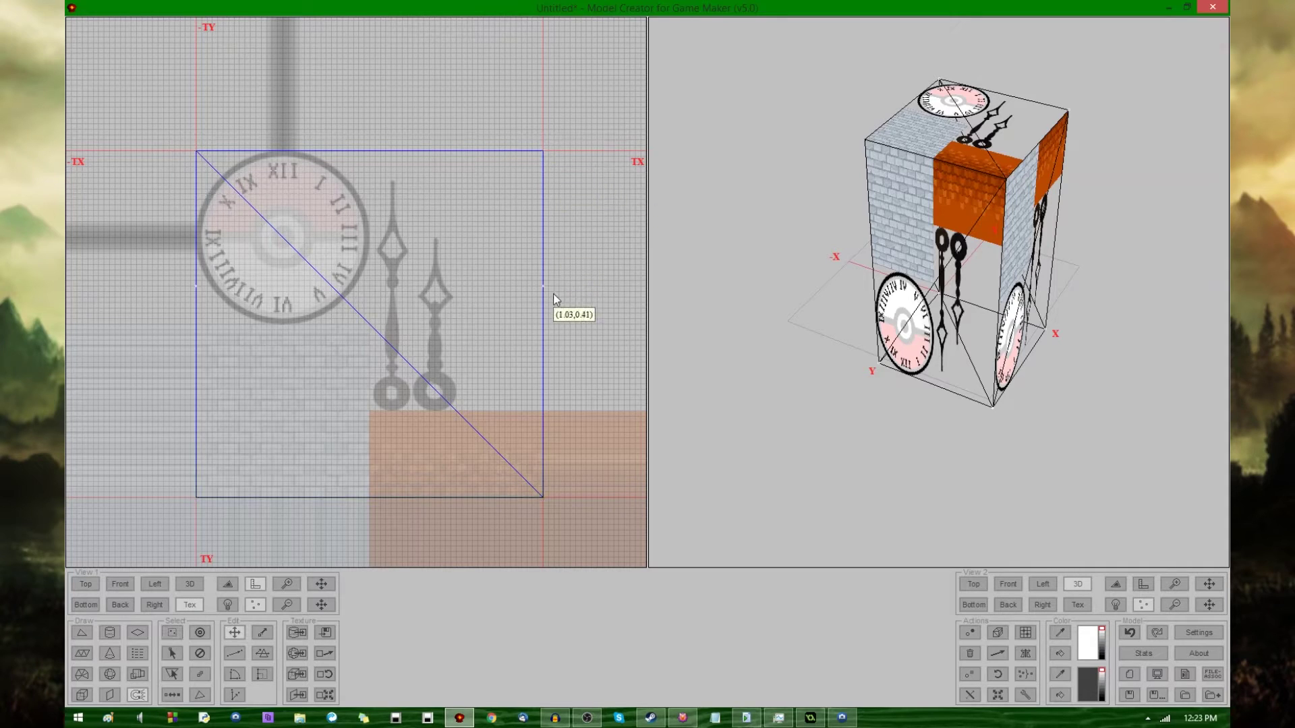
pyautogui.moveTo(552, 333); pyautogui.dragTo(570, 520)
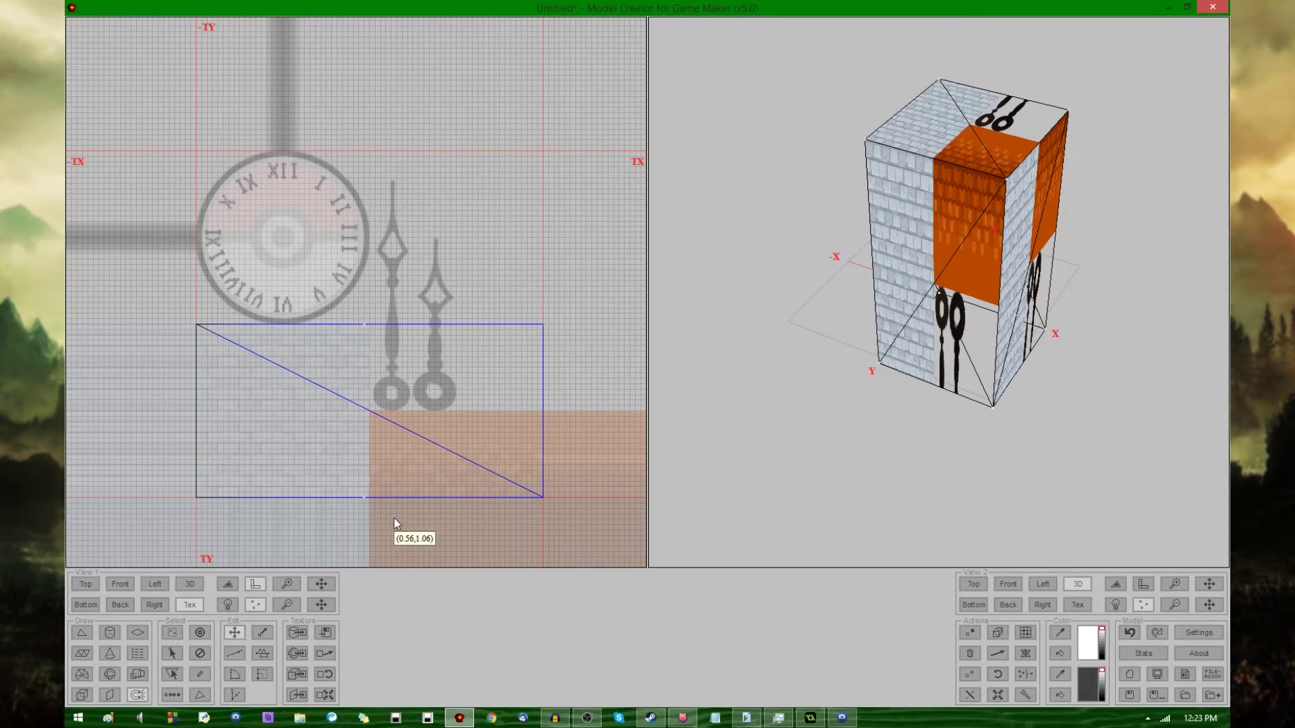
pyautogui.moveTo(395, 516); pyautogui.dragTo(395, 522)
pyautogui.press('s')
pyautogui.moveTo(763, 344); pyautogui.dragTo(966, 324, button='middle')
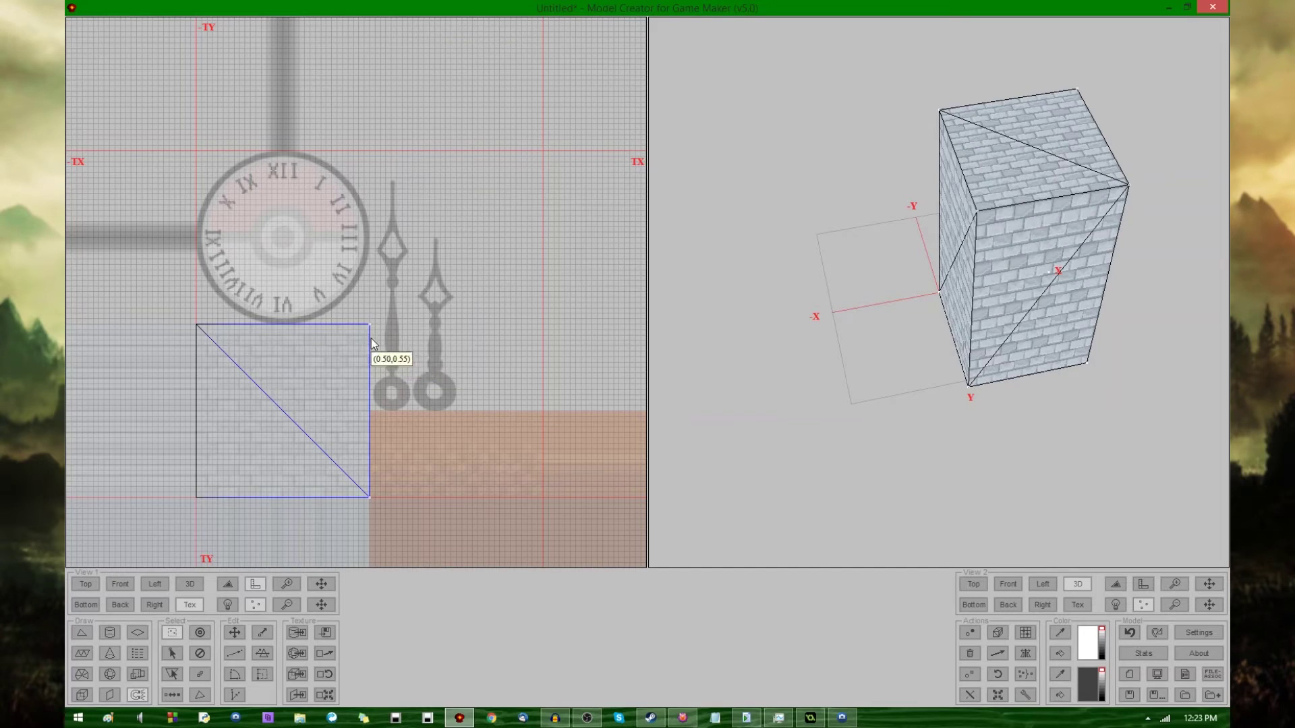
# Try moving the texture coordinates of the block's top face onto the clock face, and undo the move
pyautogui.moveTo(162, 304); pyautogui.dragTo(404, 515)
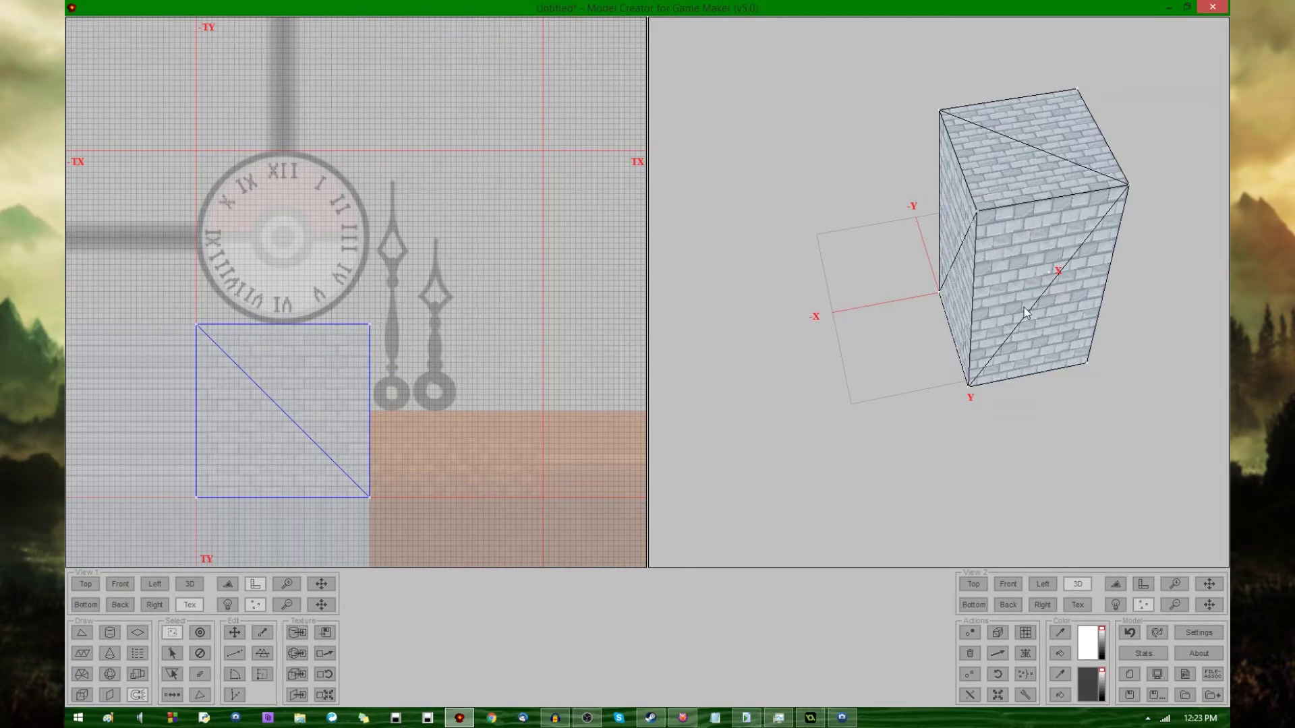
pyautogui.moveTo(1024, 308); pyautogui.dragTo(953, 160, button='middle')
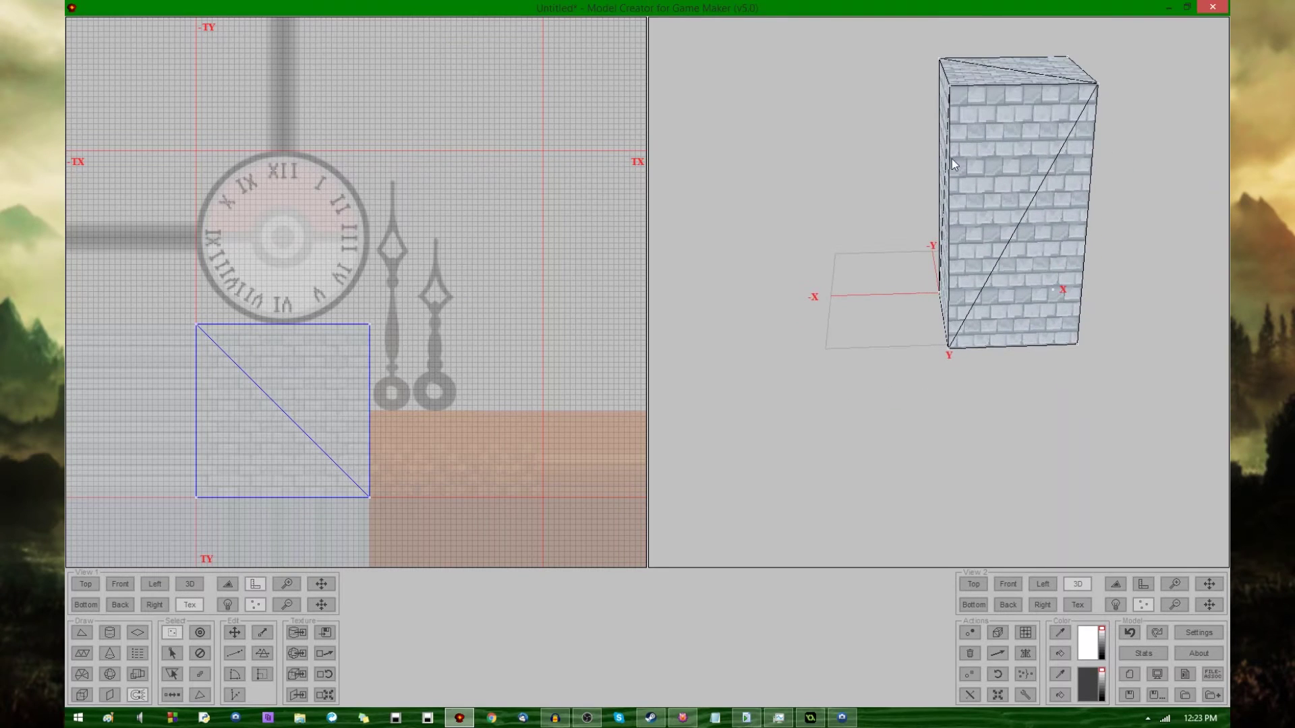
pyautogui.moveTo(892, 35); pyautogui.dragTo(1148, 125)
pyautogui.moveTo(306, 483); pyautogui.dragTo(302, 312)
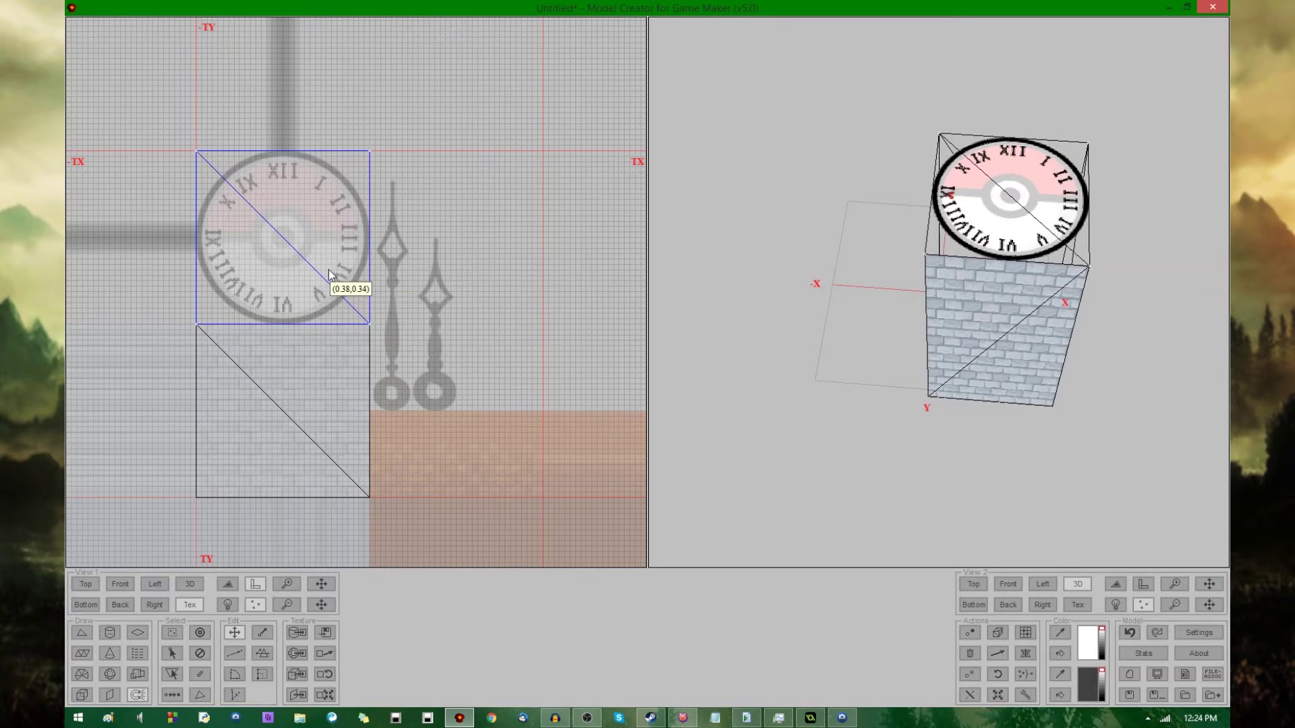
pyautogui.moveTo(327, 268); pyautogui.dragTo(276, 261, button='middle')
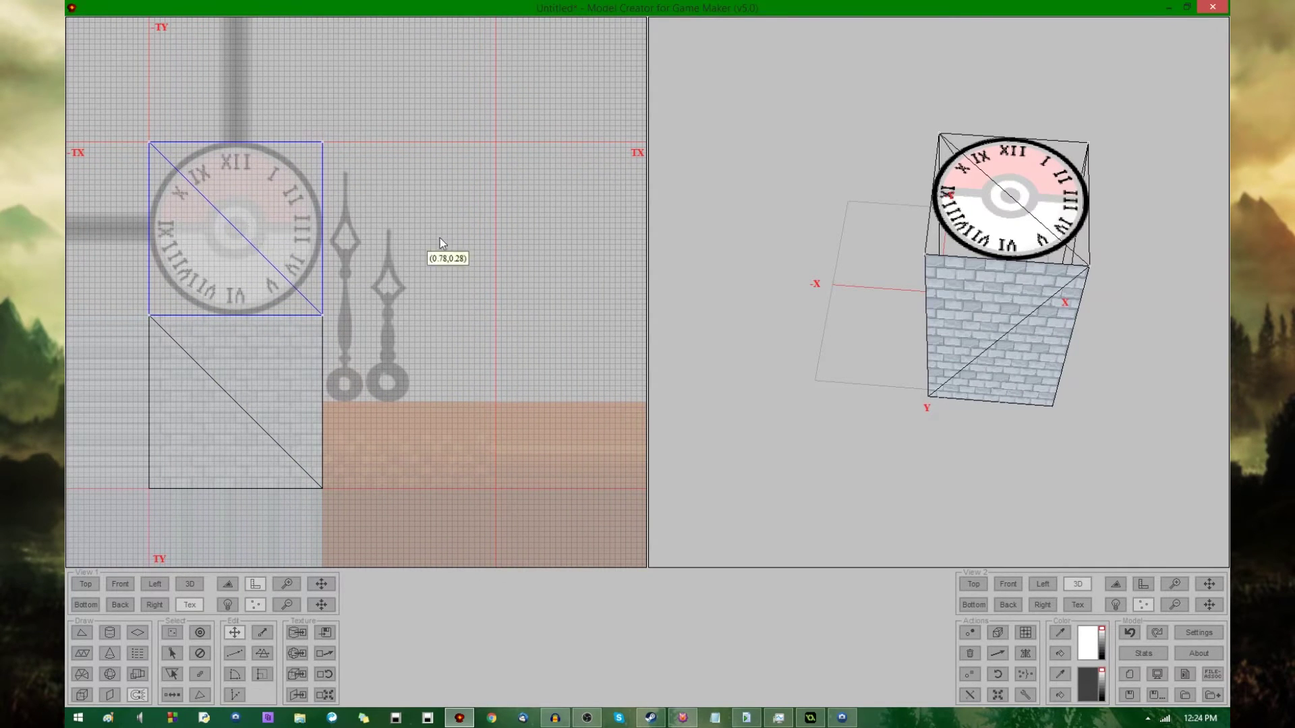
pyautogui.hotkey('ctrl', 'z')
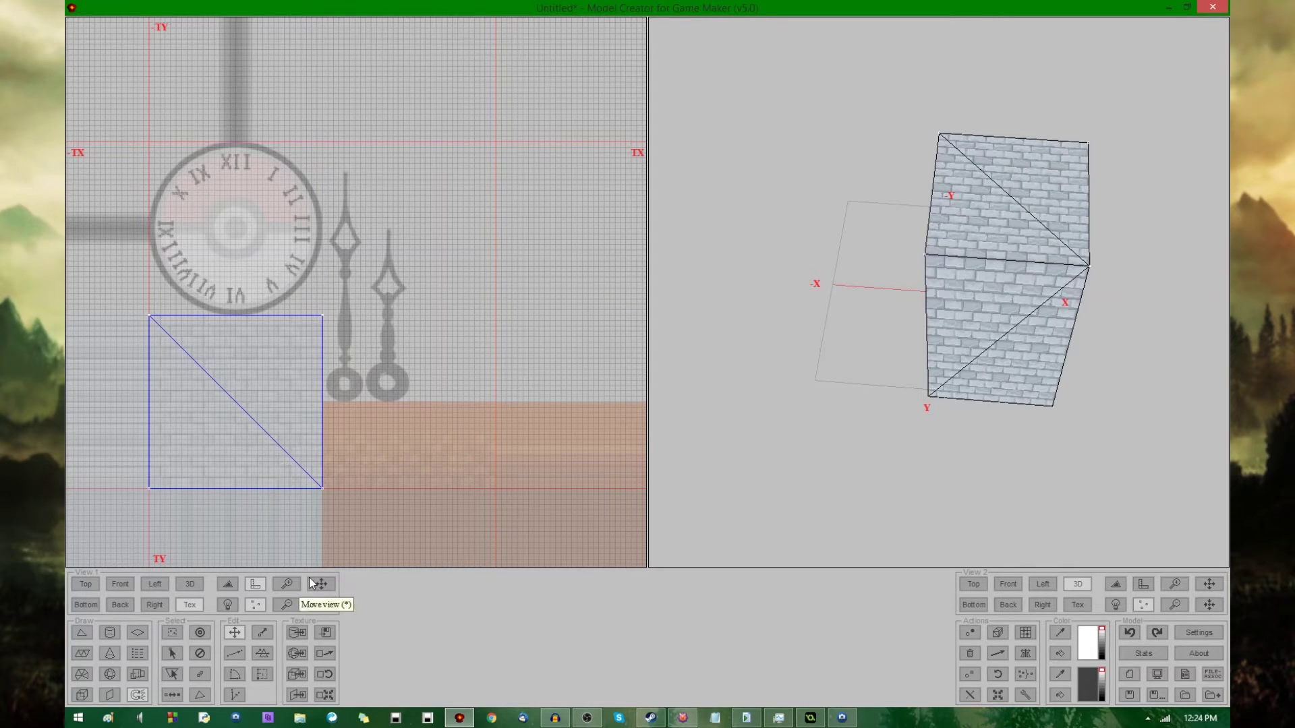
# Place a copy of the block's top face flat at the same height, 2 units beyond the block's positive Y edge
pyautogui.click(86, 584)
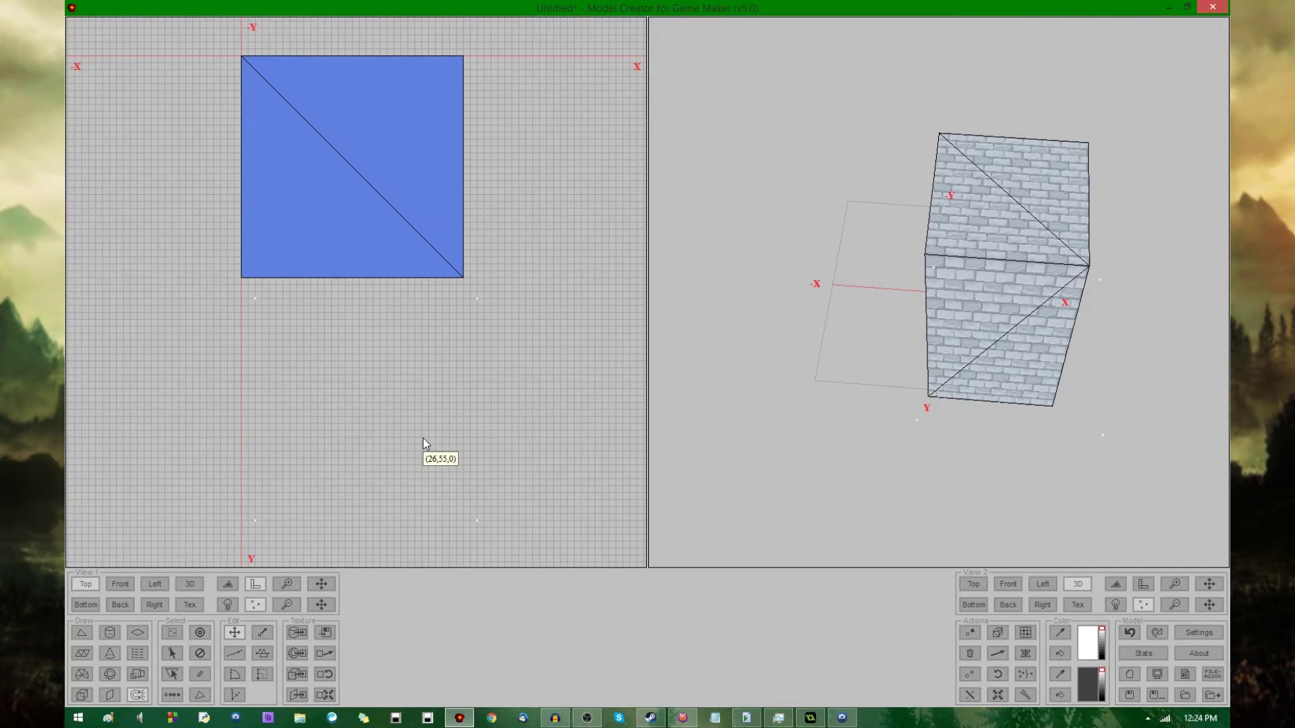
pyautogui.click(406, 431)
pyautogui.click(116, 584)
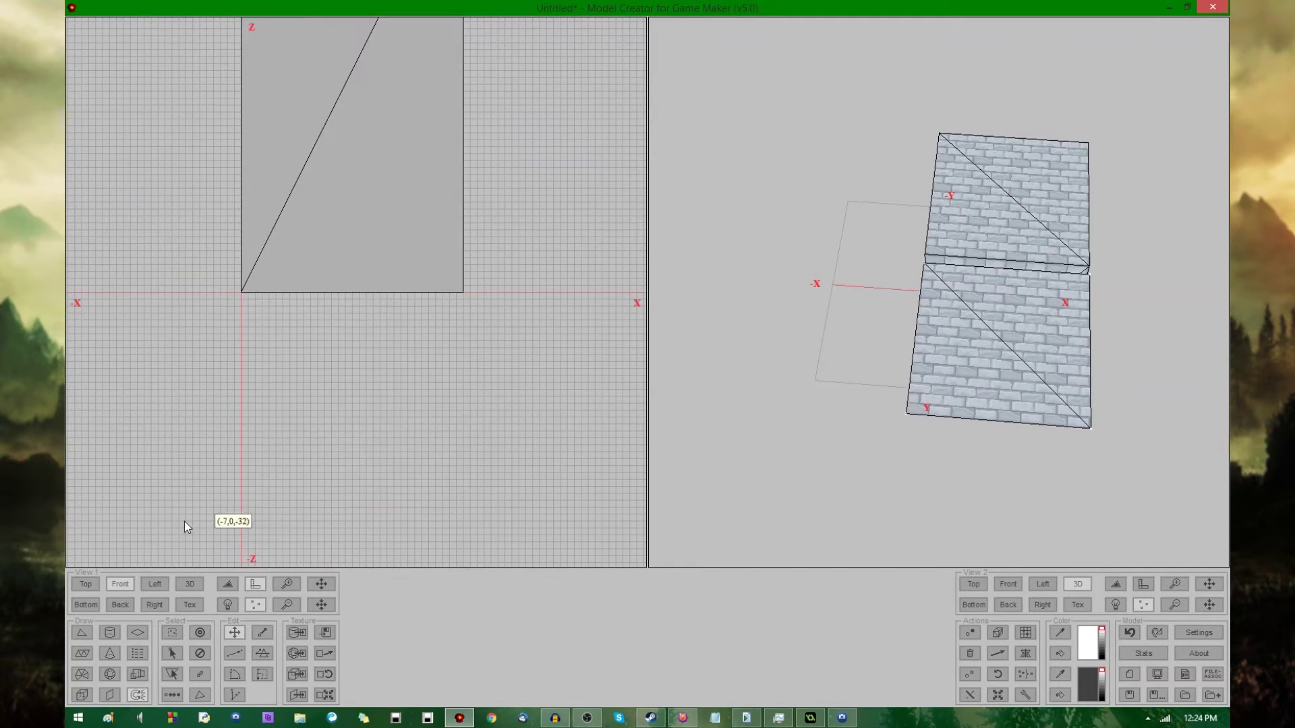
pyautogui.moveTo(398, 323); pyautogui.dragTo(334, 495)
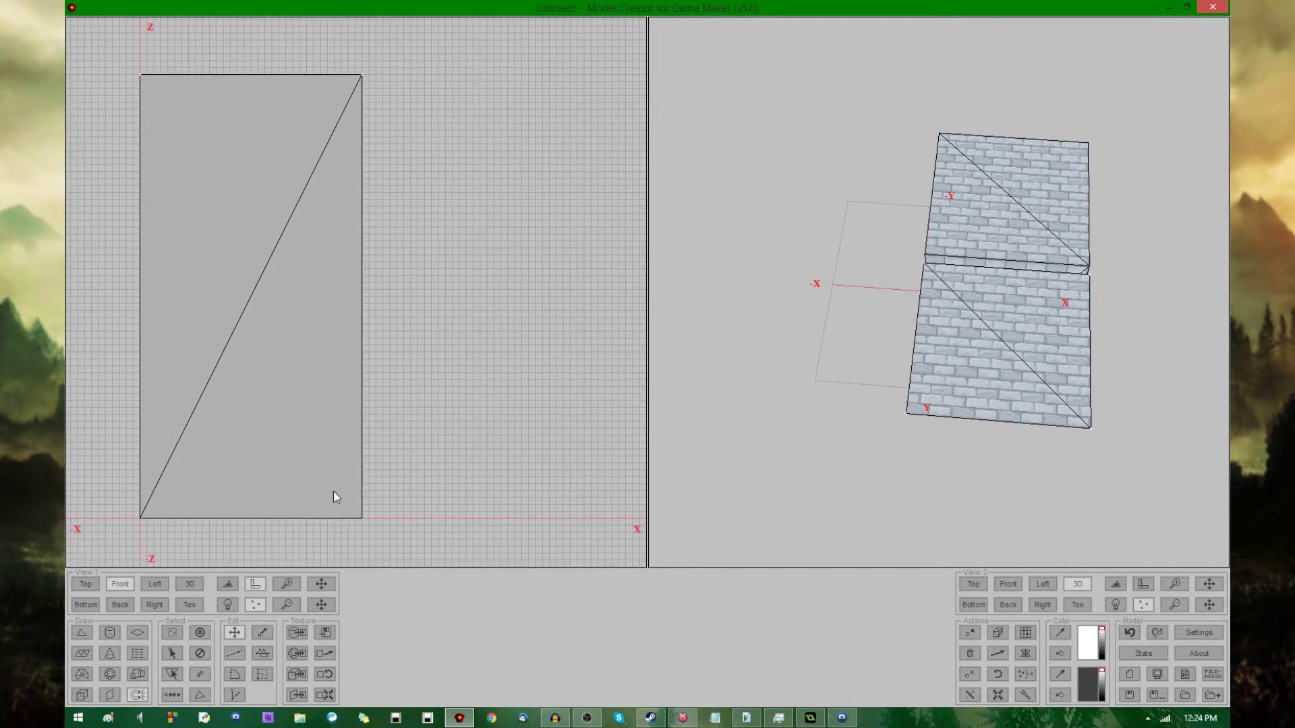
# Move the copied face's outer vertices inward and down so it stands vertically at Y 34, spanning Z 32 to 64
pyautogui.click(154, 584)
pyautogui.moveTo(515, 204); pyautogui.dragTo(414, 367, button='middle')
pyautogui.press('s')
pyautogui.moveTo(452, 232); pyautogui.dragTo(267, 438)
pyautogui.press('m')
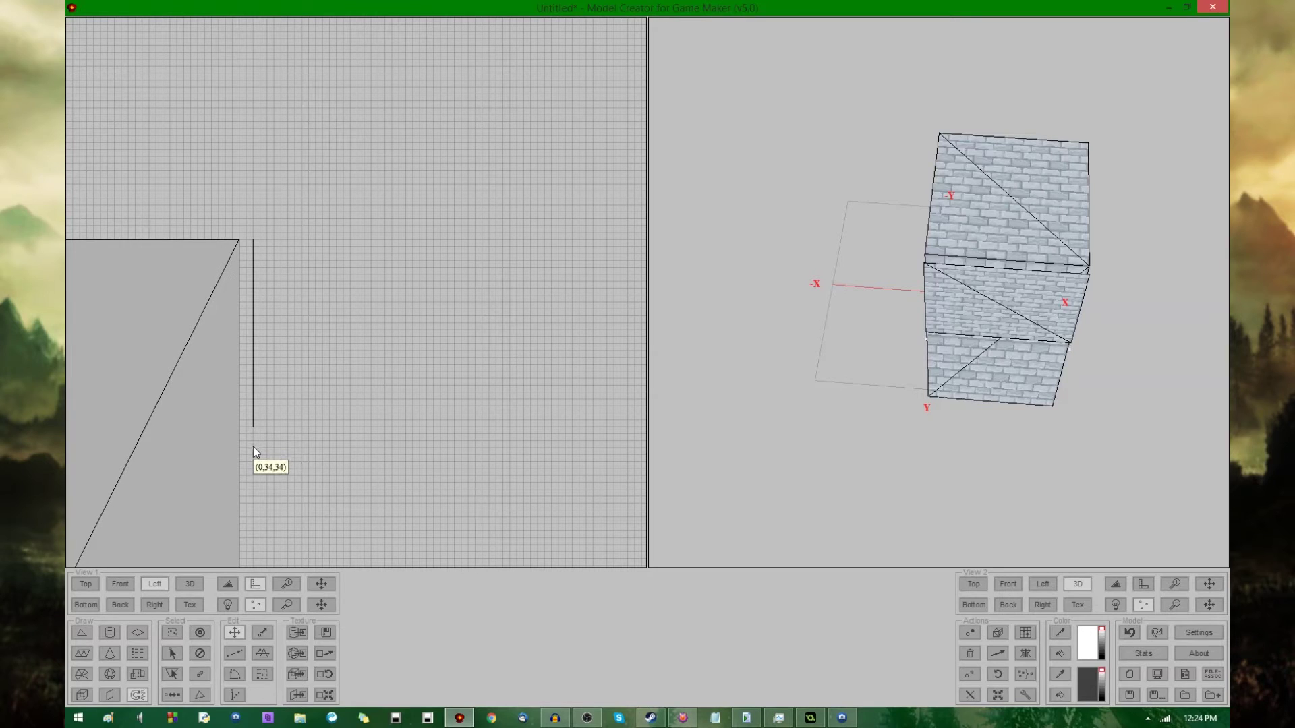
pyautogui.moveTo(252, 456); pyautogui.dragTo(253, 461)
pyautogui.press('s')
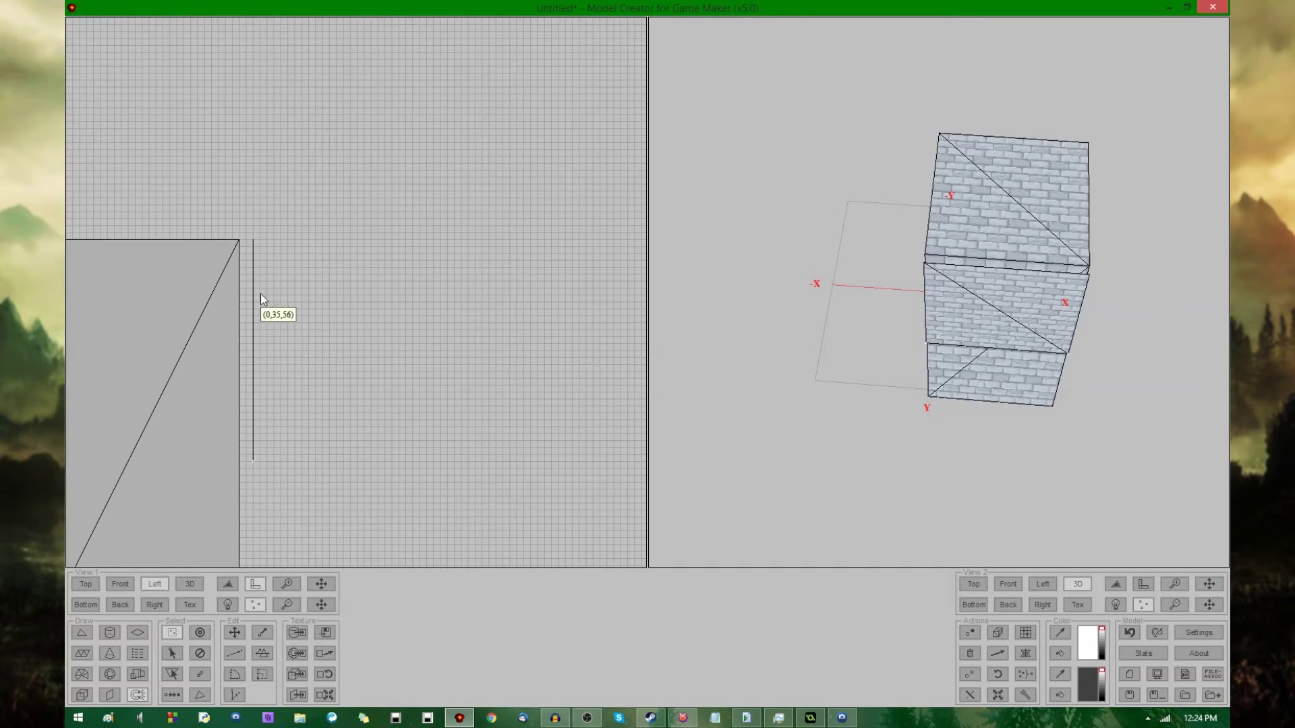
# Move the vertical face's texture coordinates onto the clock face, spanning 0 to 0.5 both horizontally and vertically
pyautogui.moveTo(251, 242); pyautogui.dragTo(344, 506)
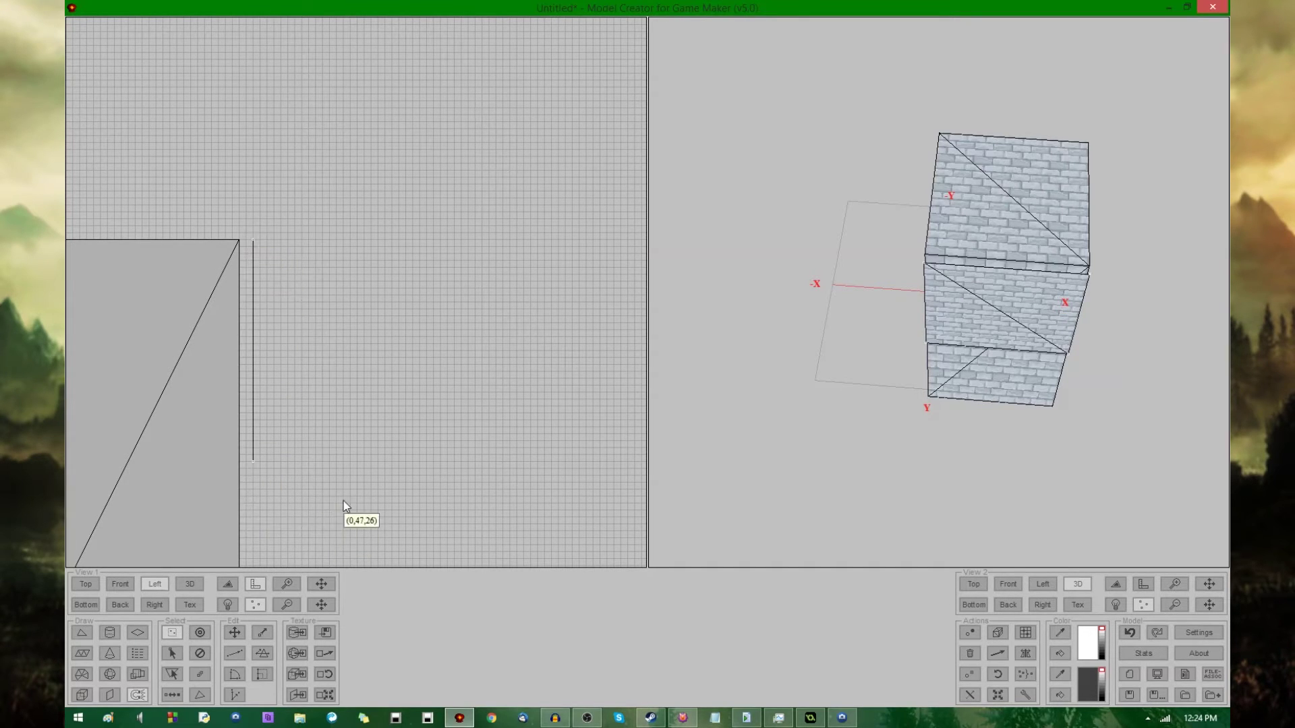
pyautogui.click(193, 605)
pyautogui.moveTo(339, 453); pyautogui.dragTo(407, 451, button='middle')
pyautogui.press('m')
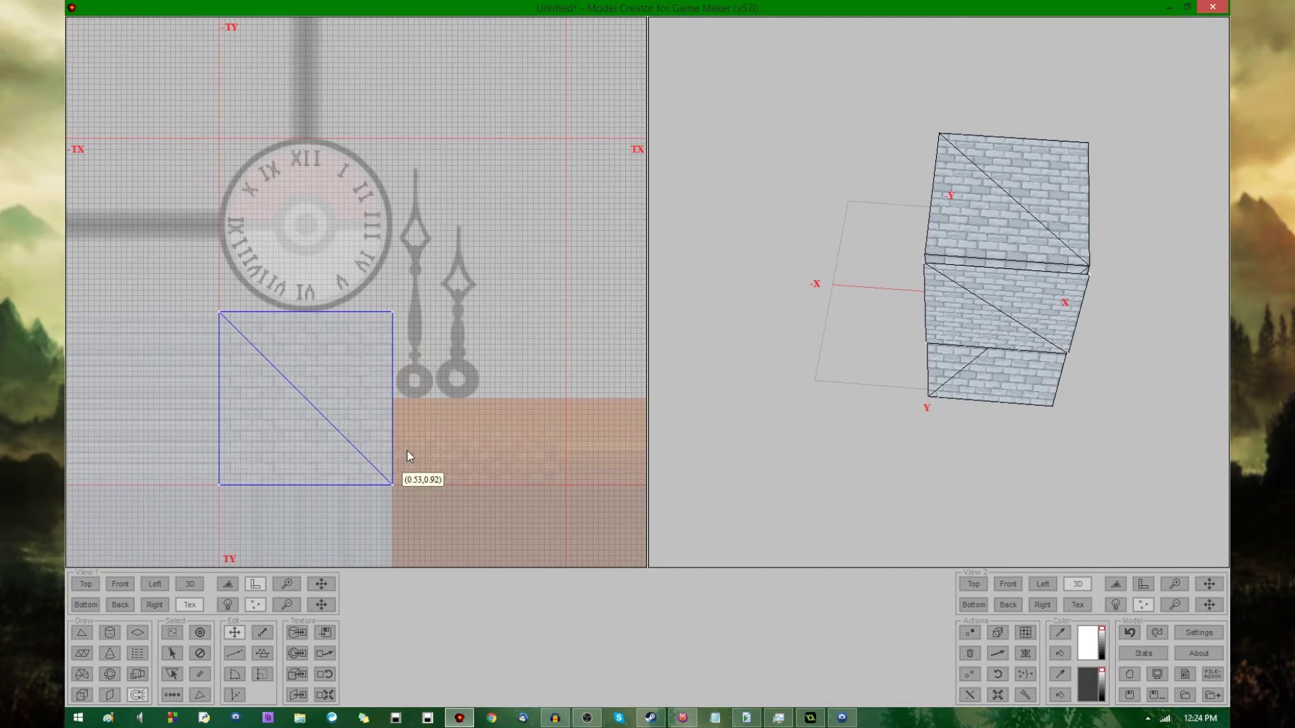
pyautogui.moveTo(407, 331); pyautogui.dragTo(398, 289)
pyautogui.moveTo(914, 373); pyautogui.dragTo(1002, 239, button='middle')
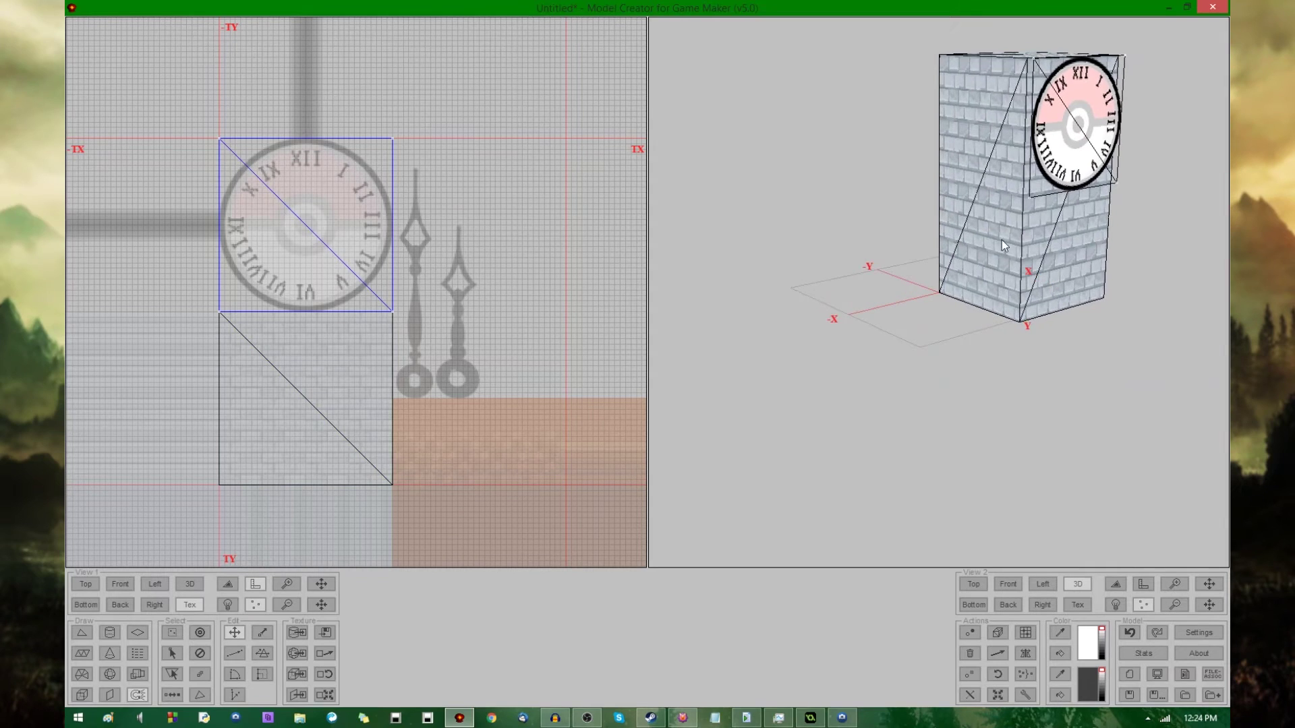
pyautogui.moveTo(1064, 159); pyautogui.dragTo(1071, 213, button='middle')
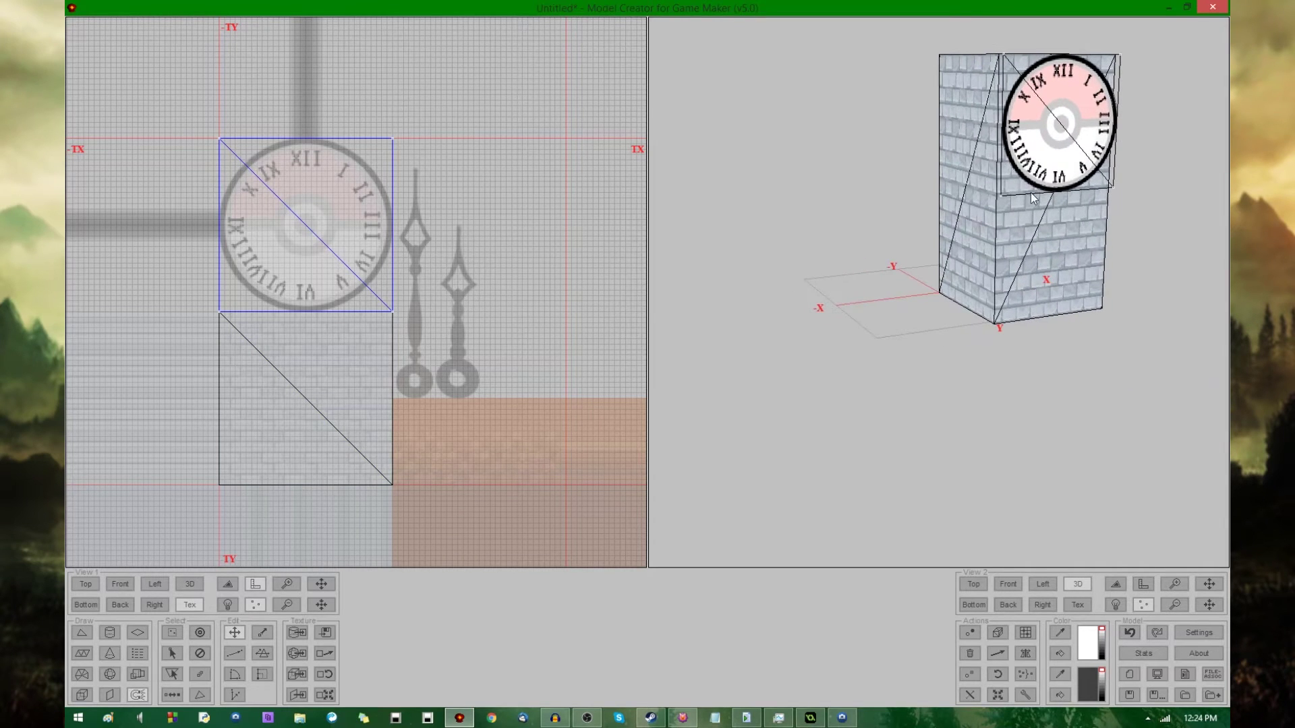
pyautogui.moveTo(1028, 155); pyautogui.dragTo(1063, 167, button='middle')
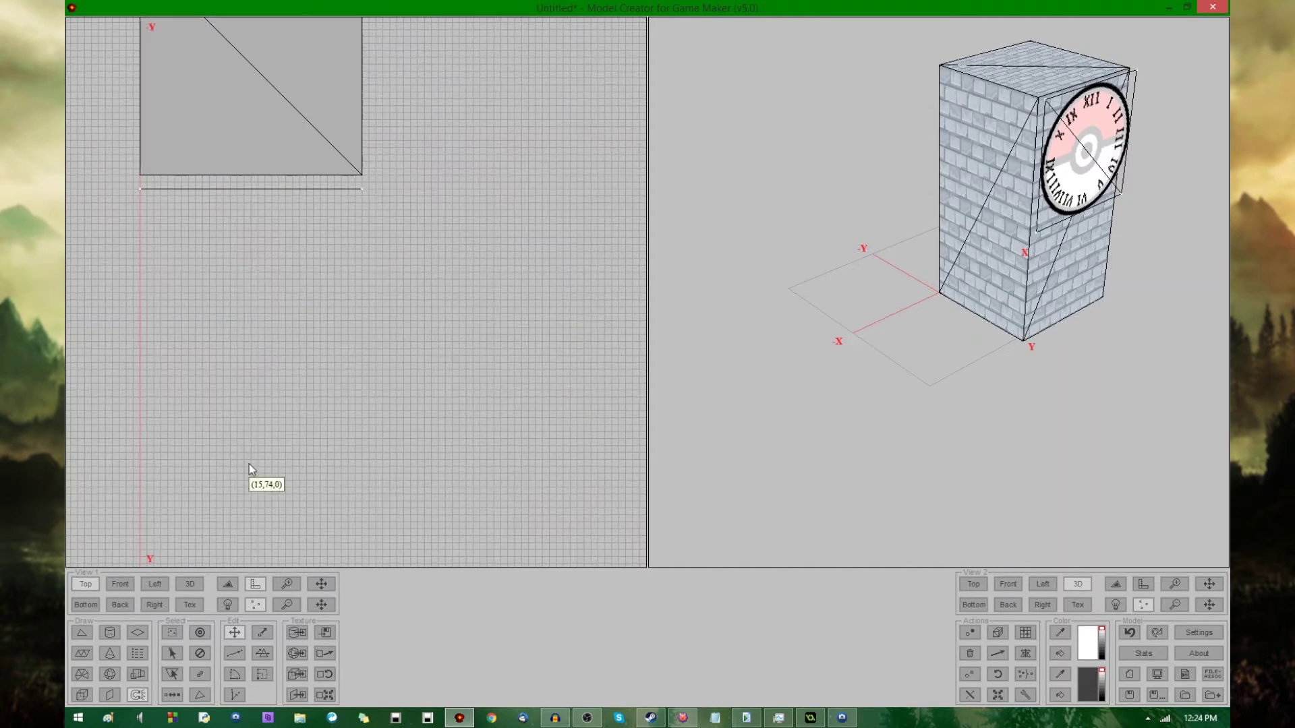
# Place a copy of the block's top face at the same height, about 3 units beyond the block's negative Y edge
pyautogui.click(86, 584)
pyautogui.moveTo(364, 263); pyautogui.dragTo(401, 349, button='middle')
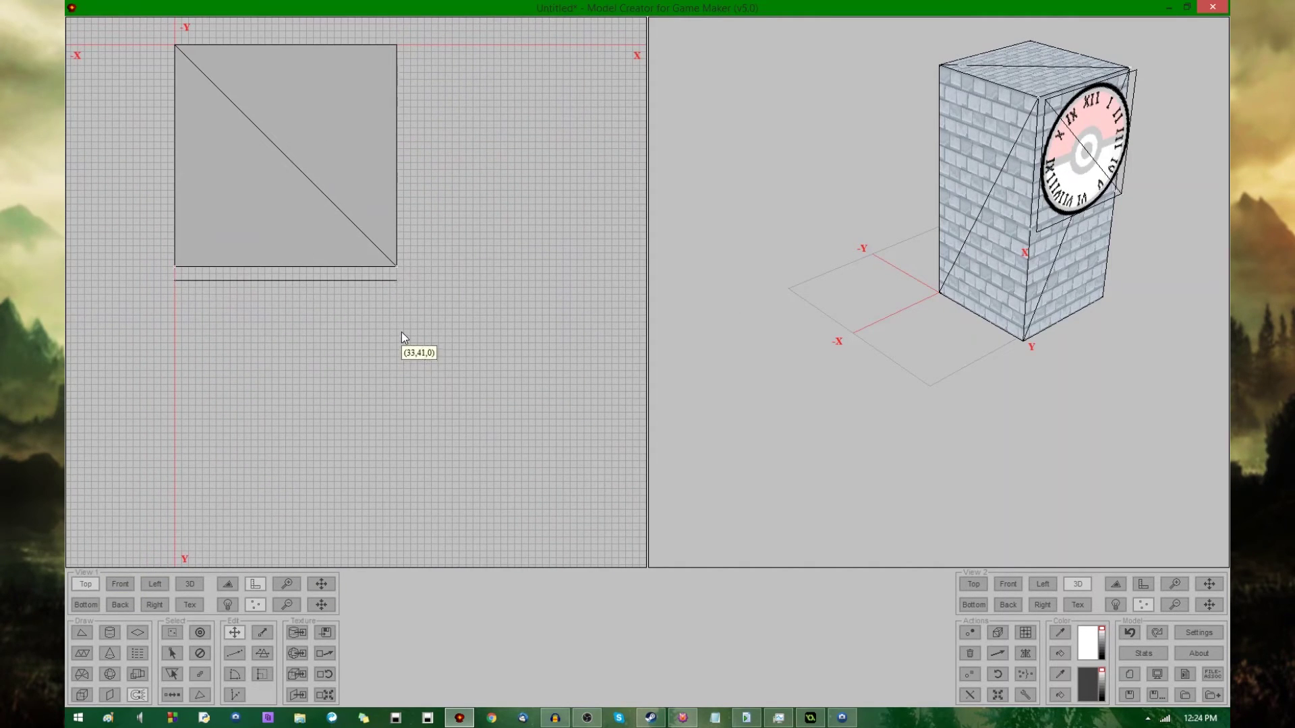
pyautogui.moveTo(902, 281); pyautogui.dragTo(989, 325, button='middle')
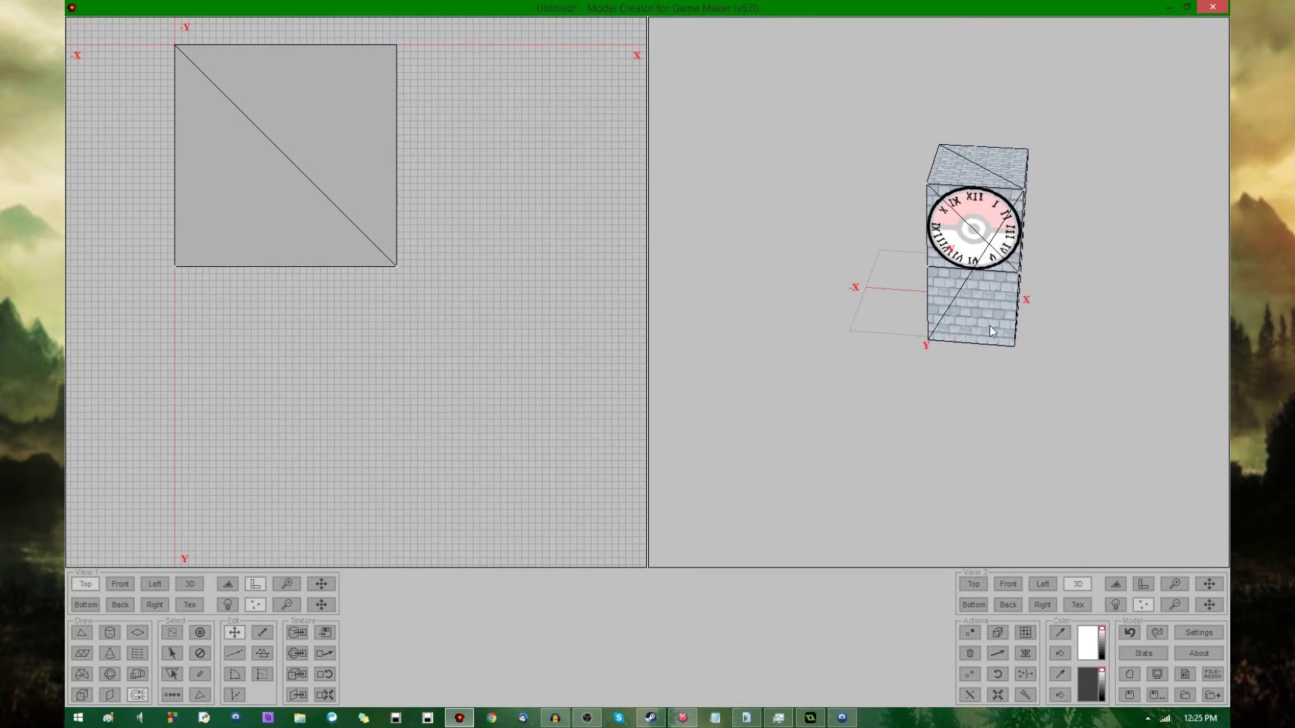
pyautogui.moveTo(331, 321); pyautogui.dragTo(410, 451, button='middle')
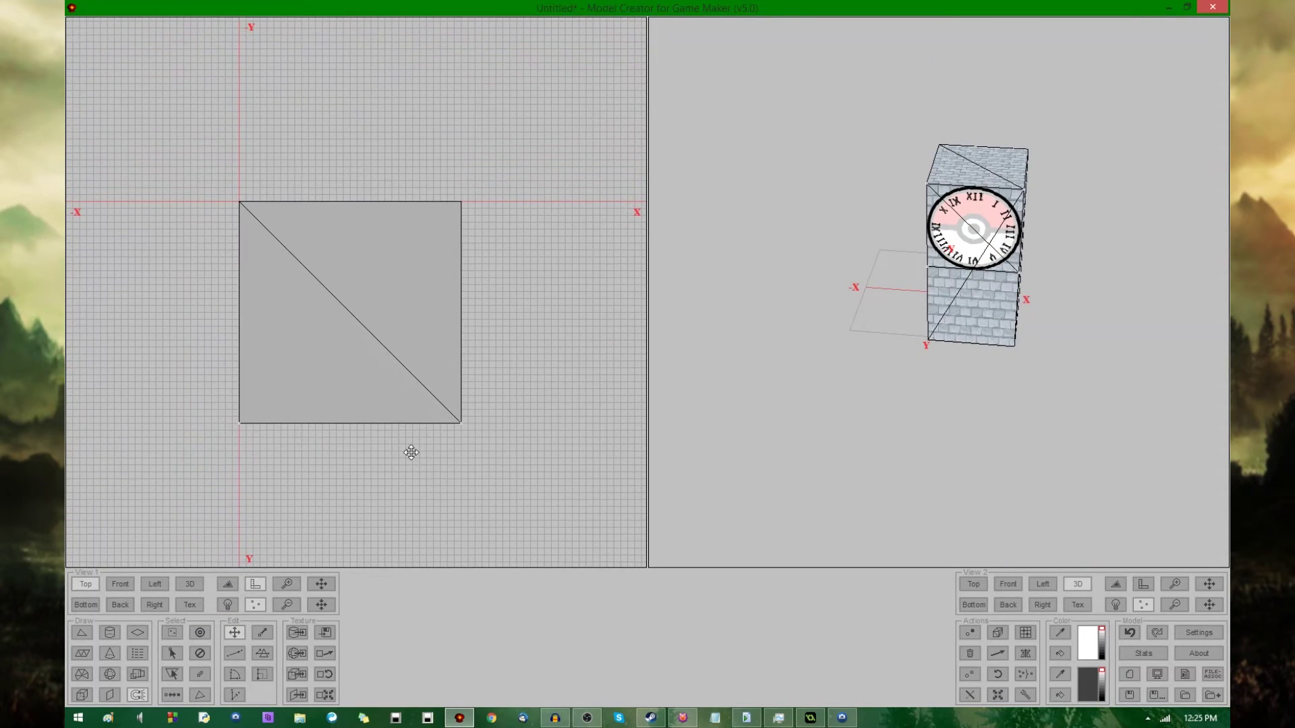
pyautogui.click(401, 273)
pyautogui.click(313, 357)
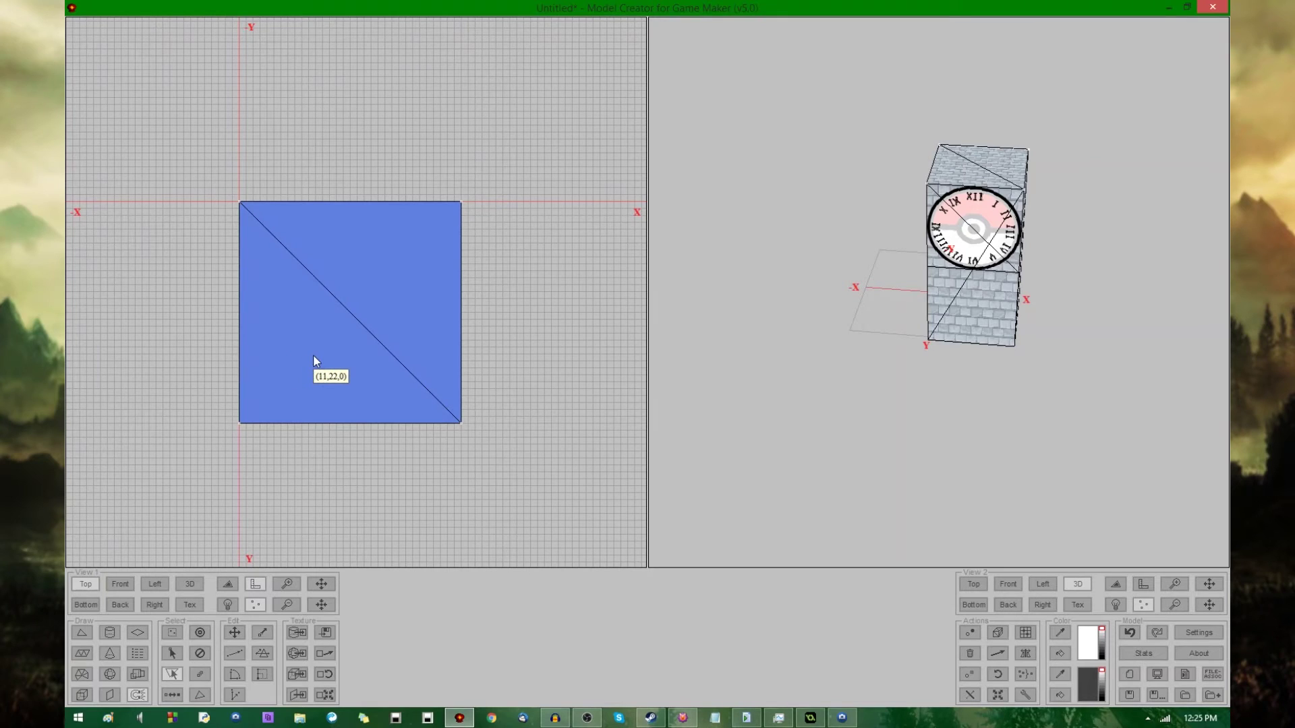
pyautogui.moveTo(328, 416); pyautogui.dragTo(329, 441, button='middle')
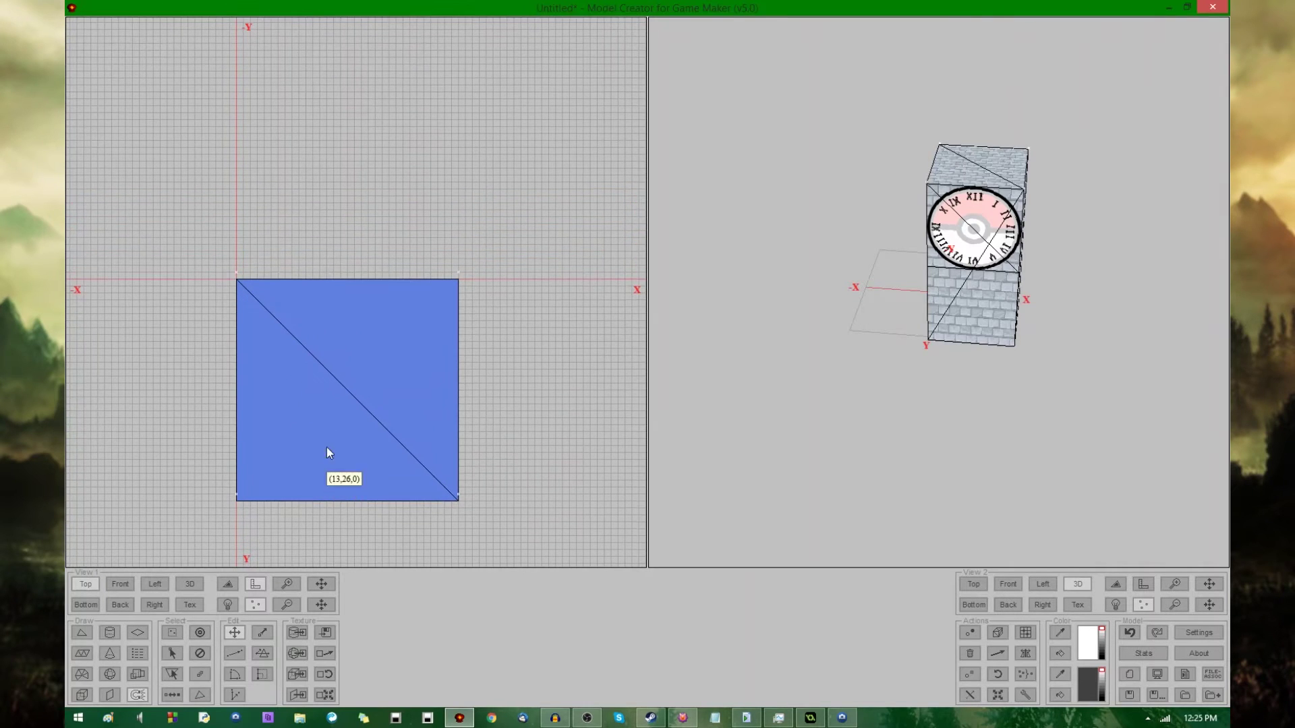
pyautogui.moveTo(326, 447); pyautogui.dragTo(330, 229)
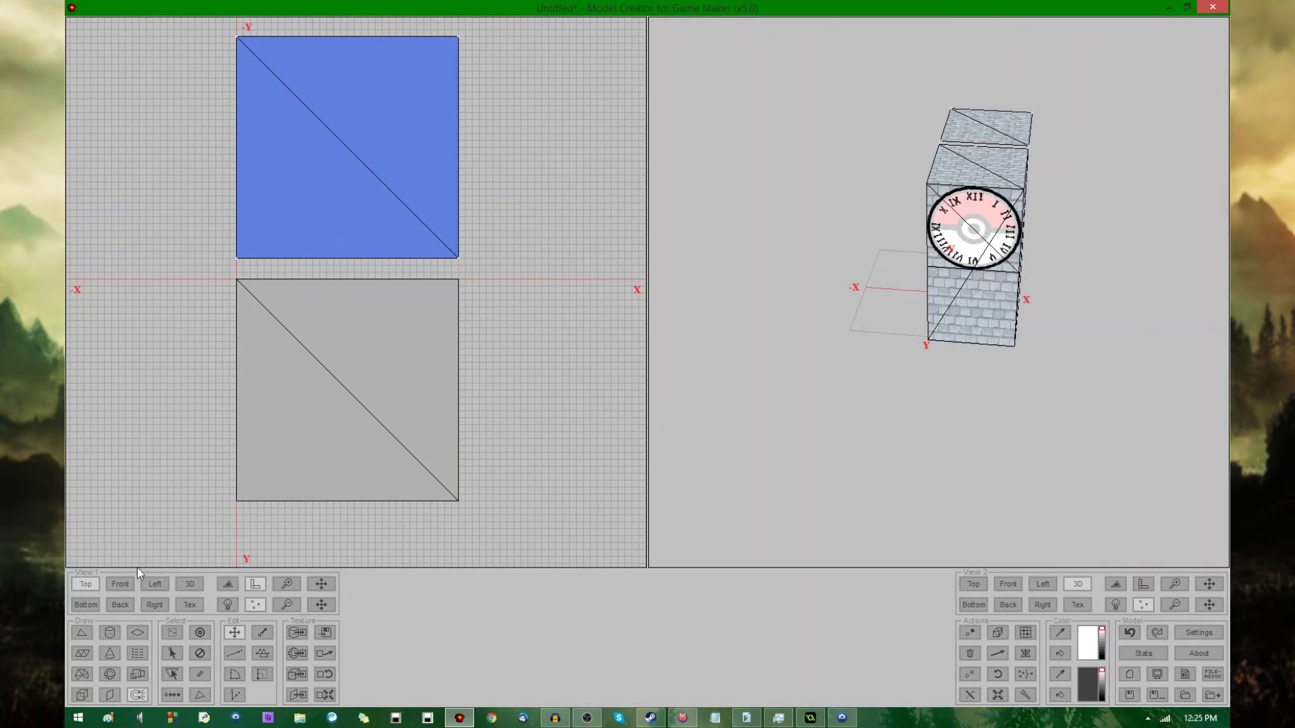
# Raise the copied face above the block and slope it from X 0, Z 64 up to about X 16, Z 81
pyautogui.click(120, 584)
pyautogui.moveTo(305, 439); pyautogui.dragTo(306, 474)
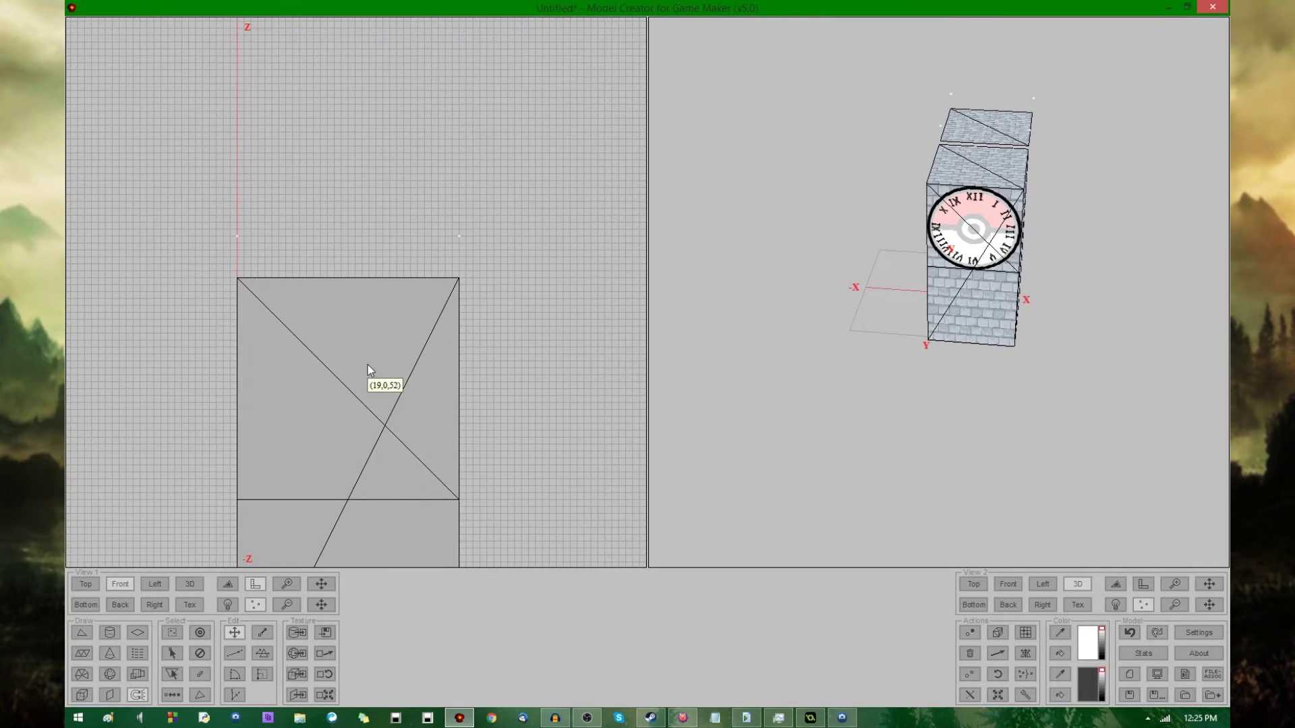
pyautogui.moveTo(965, 365)
pyautogui.mouseDown()
pyautogui.moveTo(888, 341)
pyautogui.moveTo(907, 359)
pyautogui.mouseUp()
pyautogui.press('s')
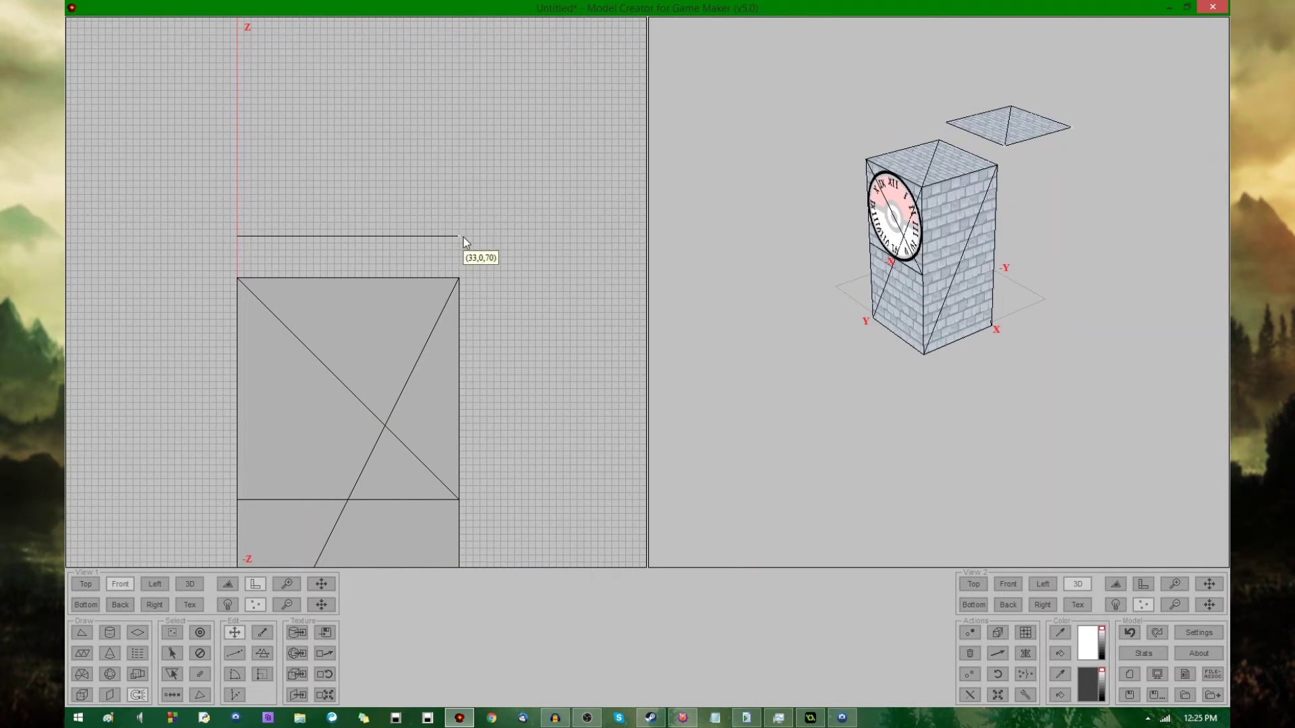
pyautogui.click(349, 158)
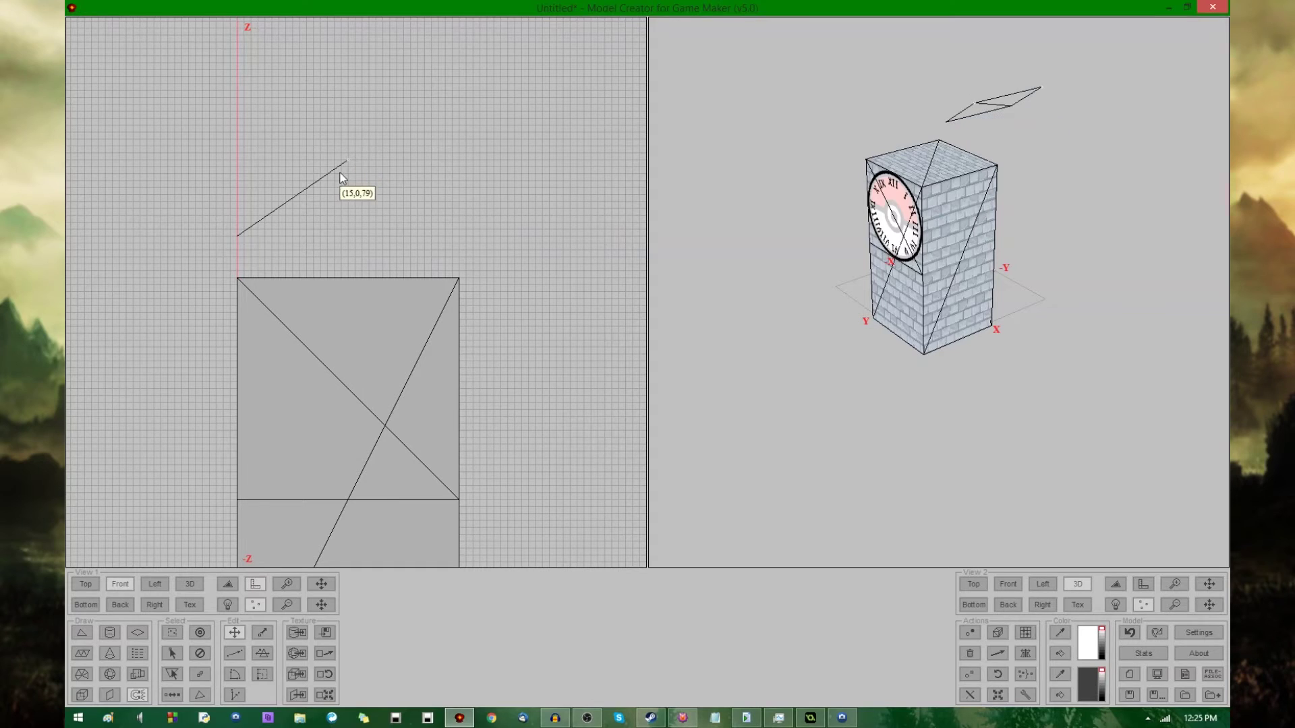
pyautogui.click(237, 277)
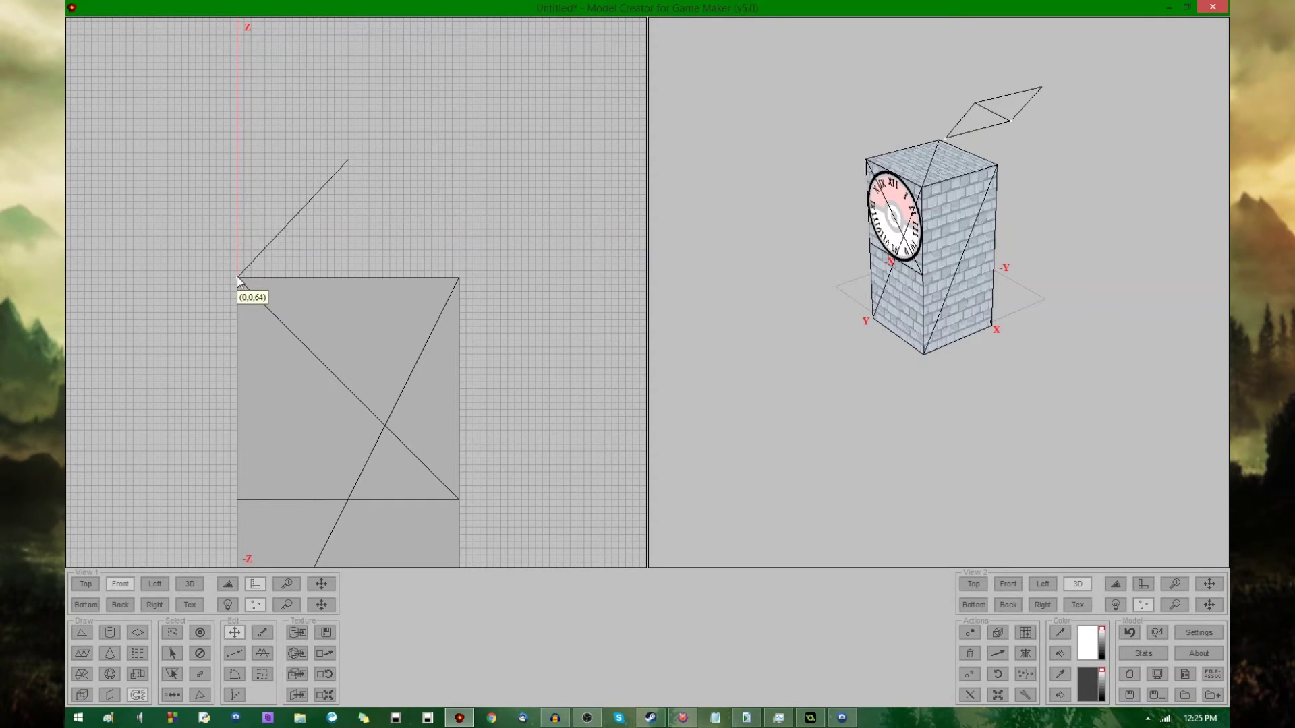
# Duplicate the sloped face and bring the copy's outer edge down to X 32, Z 64 to form a gable roof
pyautogui.press('s')
pyautogui.moveTo(189, 112); pyautogui.dragTo(373, 290)
pyautogui.click(379, 282)
pyautogui.press('m')
pyautogui.moveTo(300, 278); pyautogui.dragTo(375, 159)
pyautogui.moveTo(402, 159); pyautogui.dragTo(364, 215, button='middle')
pyautogui.press('s')
pyautogui.moveTo(418, 111); pyautogui.dragTo(419, 111)
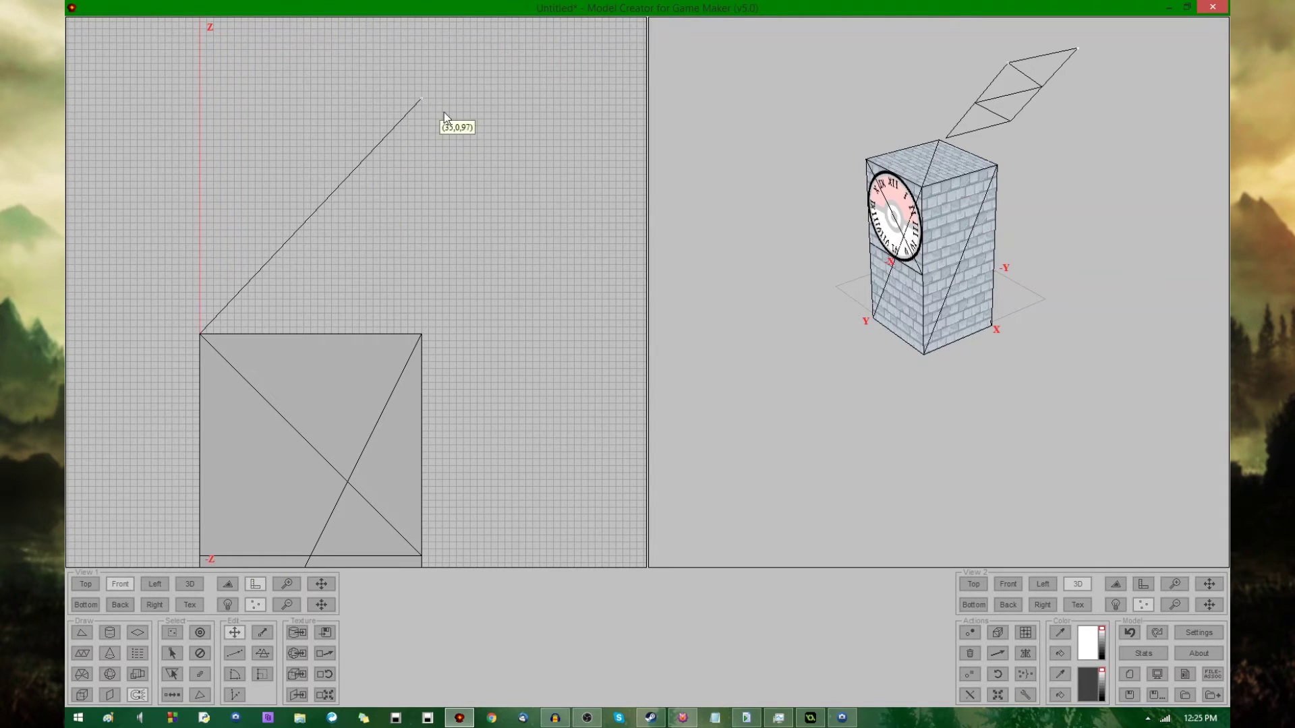
pyautogui.moveTo(434, 332); pyautogui.dragTo(433, 331)
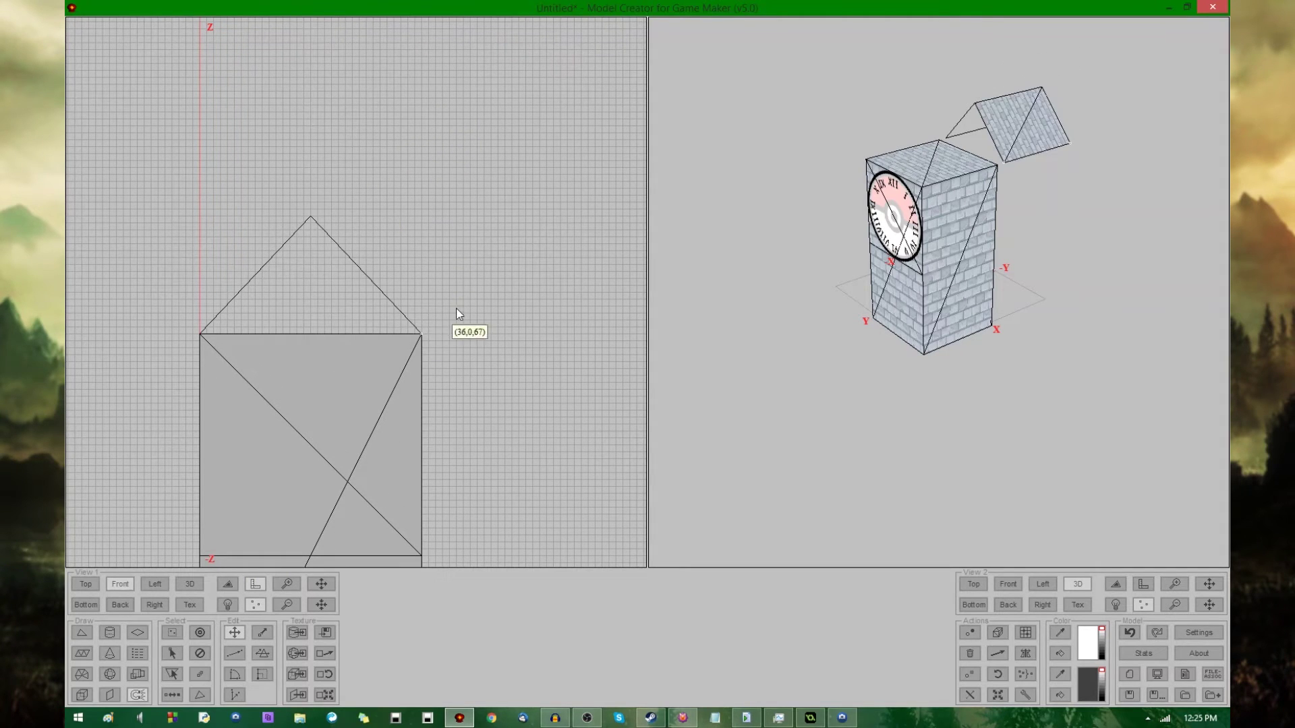
# Delete both triangles of the block's flat top face
pyautogui.moveTo(974, 278); pyautogui.dragTo(1050, 302, button='middle')
pyautogui.moveTo(164, 183); pyautogui.dragTo(342, 277)
pyautogui.moveTo(909, 261); pyautogui.dragTo(908, 291)
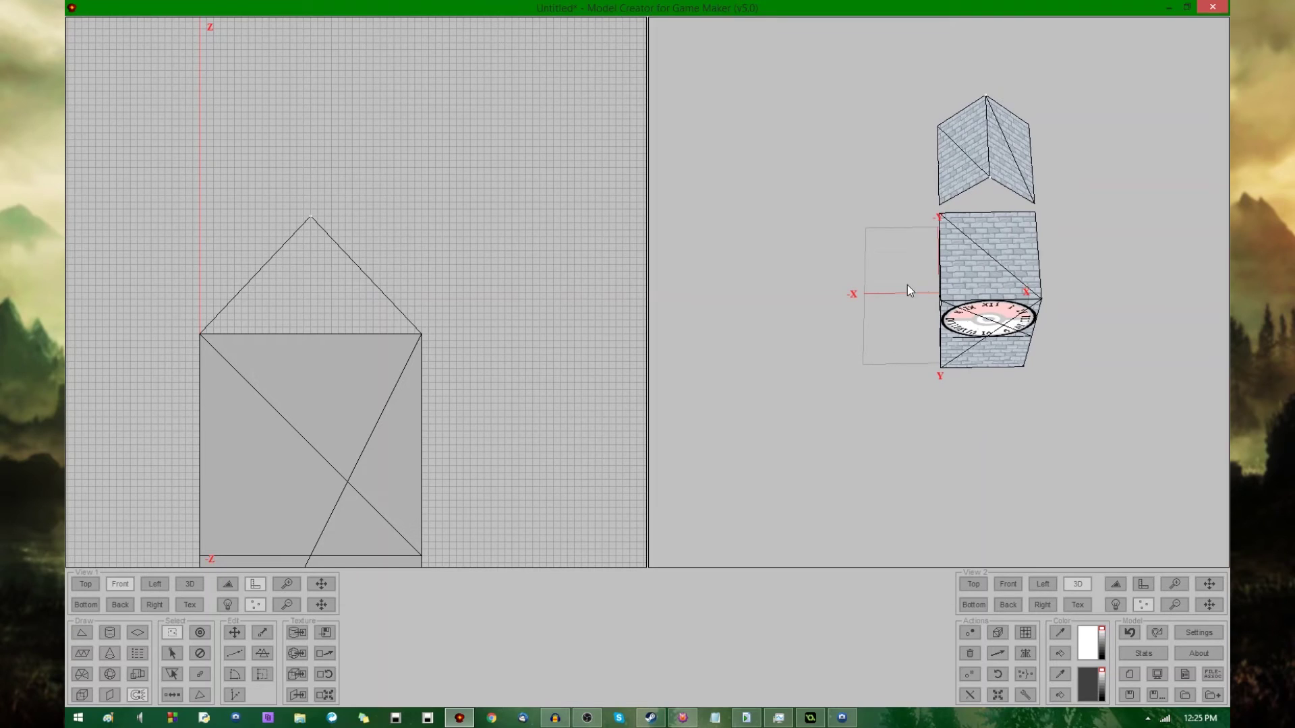
pyautogui.click(997, 240)
pyautogui.press('Delete')
pyautogui.click(951, 266)
pyautogui.press('Delete')
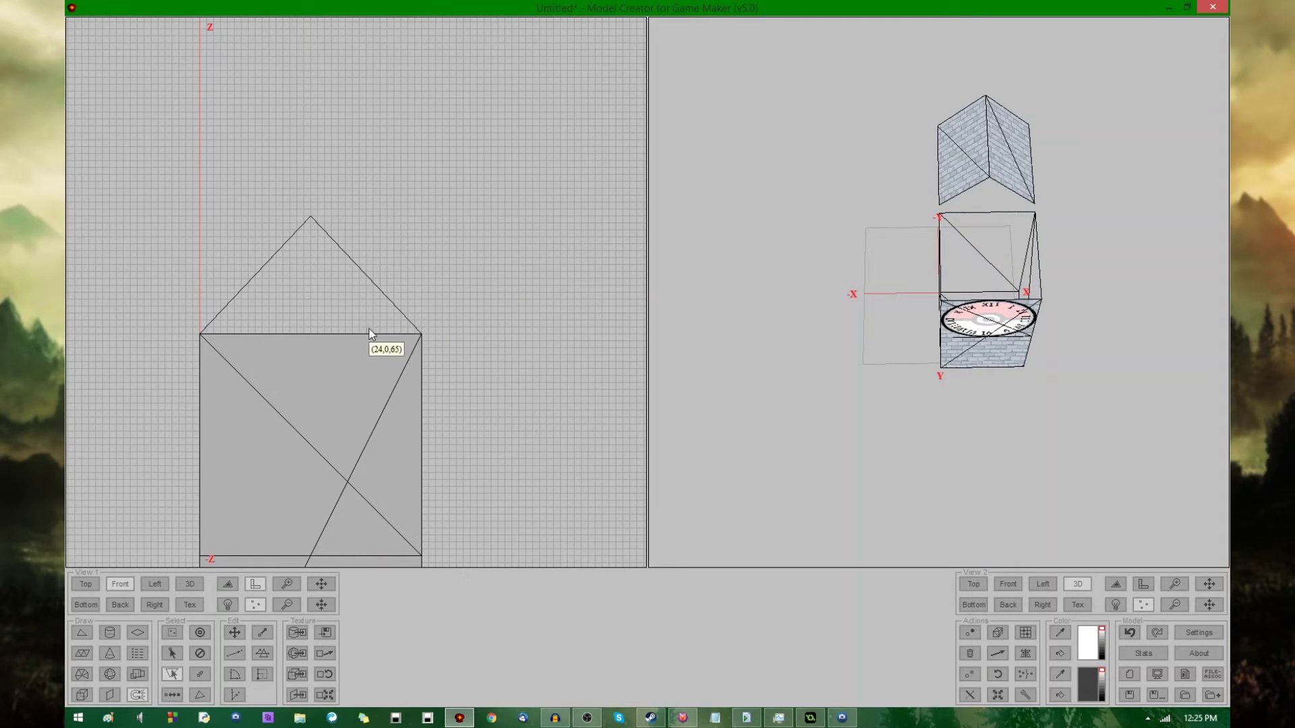
# Move the gable roof onto the block, aligning it with the block's outline from 0 to 32 in X and Y
pyautogui.moveTo(154, 174); pyautogui.dragTo(474, 351)
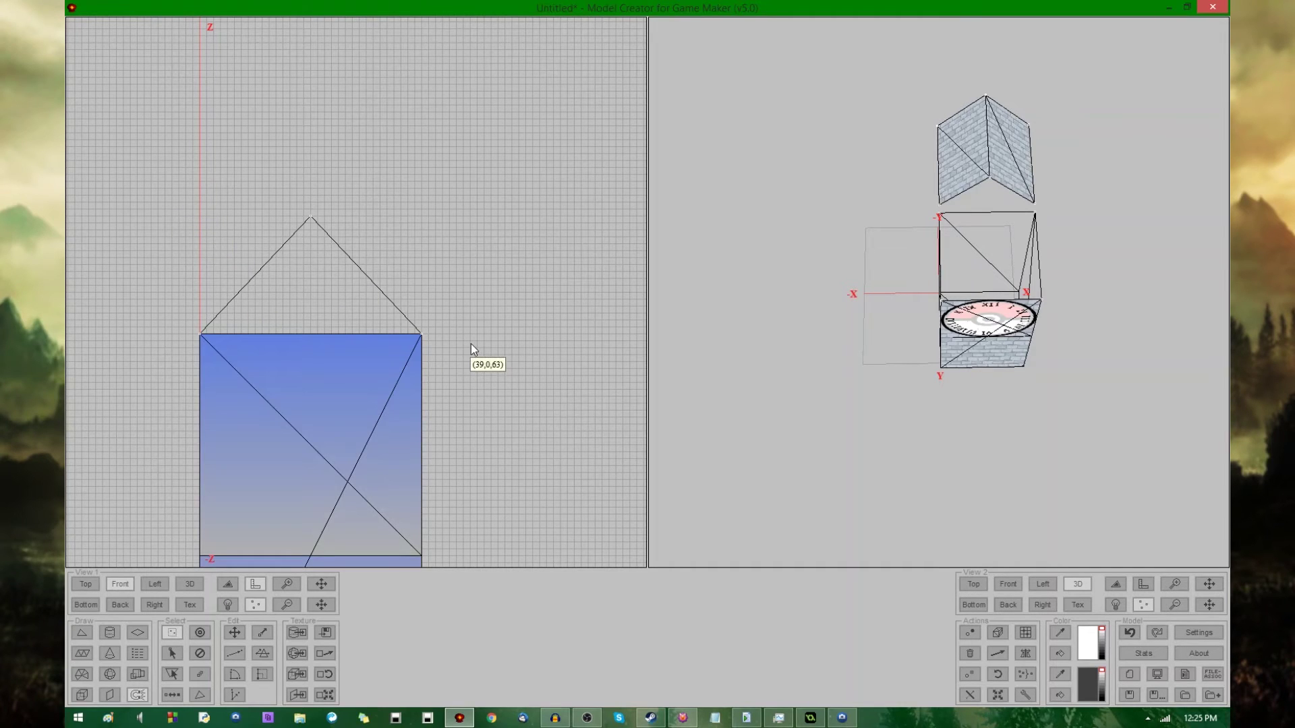
pyautogui.click(470, 345)
pyautogui.moveTo(1000, 179); pyautogui.dragTo(874, 153, button='middle')
pyautogui.moveTo(972, 236); pyautogui.dragTo(1042, 236, button='middle')
pyautogui.click(85, 584)
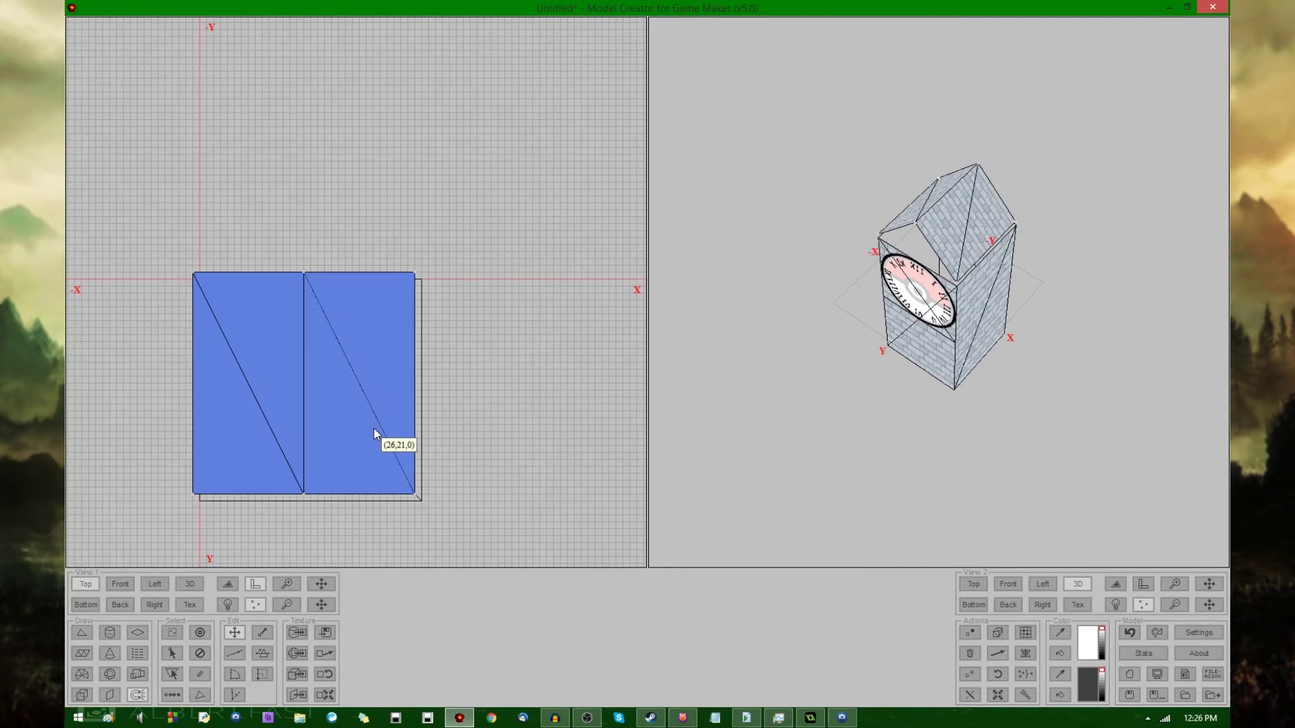
pyautogui.moveTo(780, 354); pyautogui.dragTo(827, 295, button='middle')
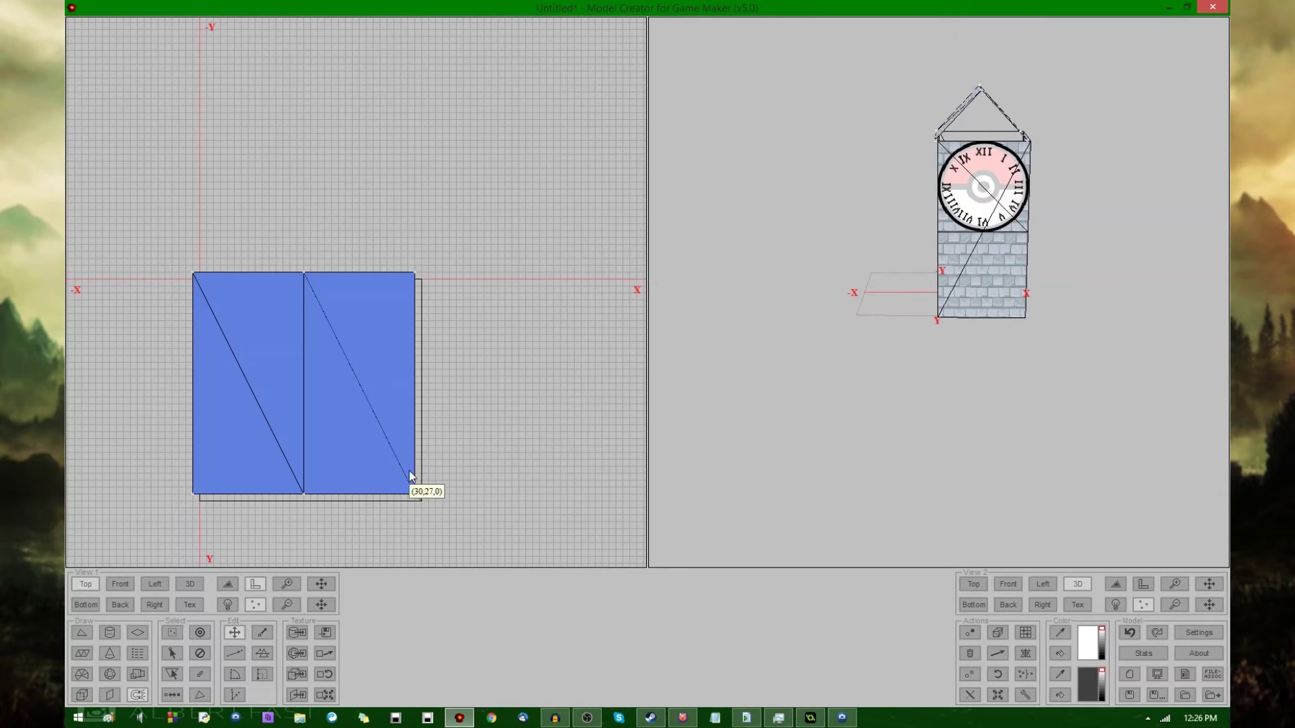
pyautogui.moveTo(424, 499); pyautogui.dragTo(425, 499)
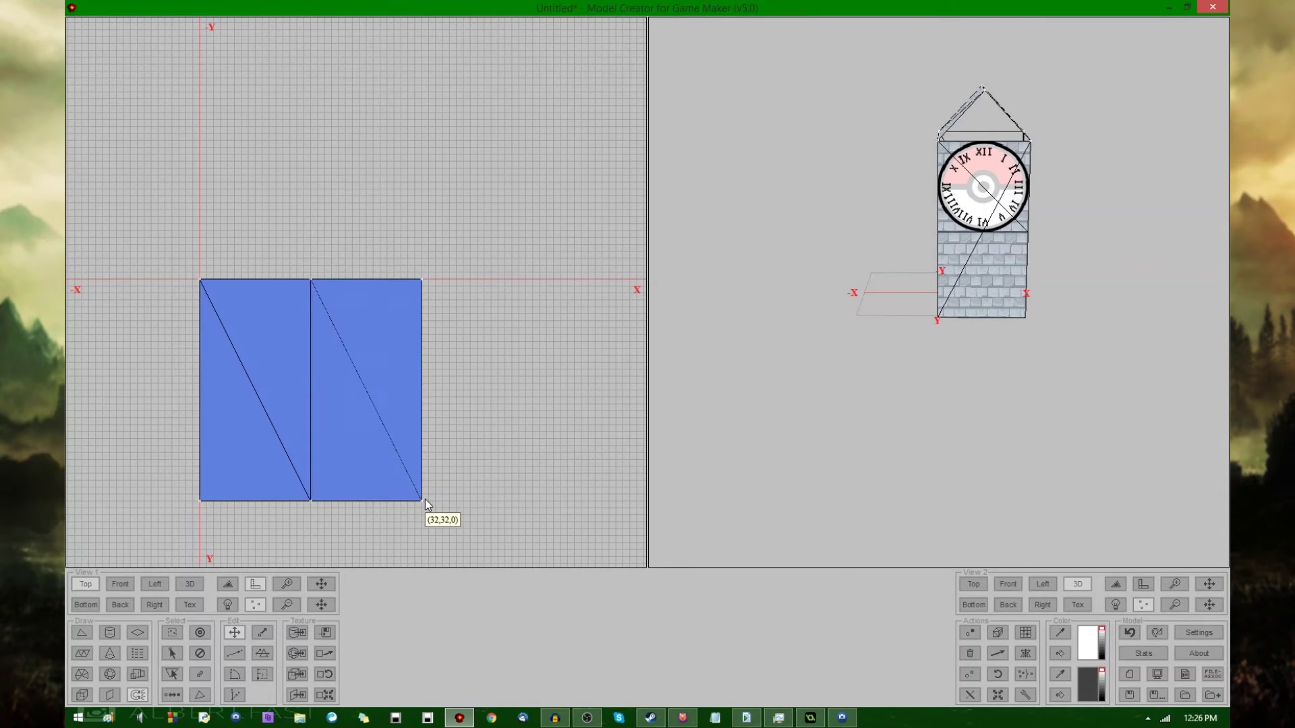
# Move the roof's texture coordinates onto the orange tile area, spanning 0.5 to 1 horizontally and 0.75 to 1.25 vertically
pyautogui.click(189, 605)
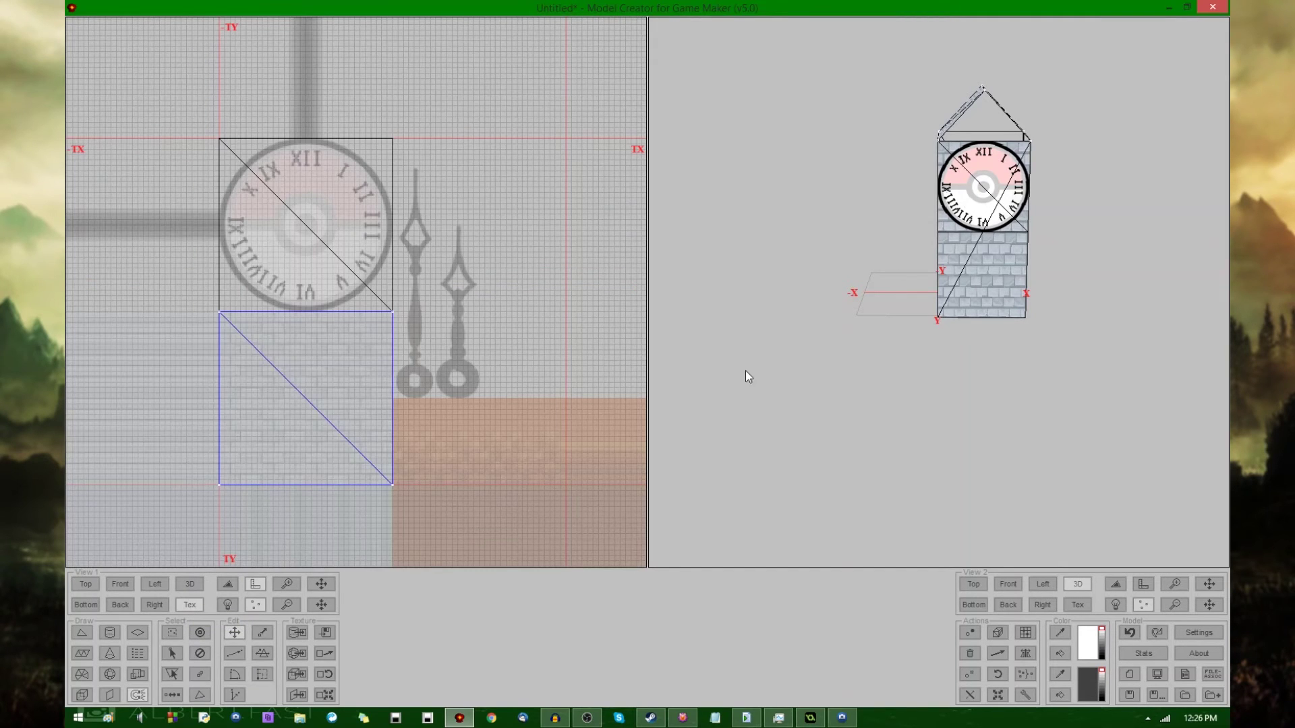
pyautogui.moveTo(746, 370); pyautogui.dragTo(877, 292, button='middle')
pyautogui.moveTo(346, 442); pyautogui.dragTo(282, 326, button='middle')
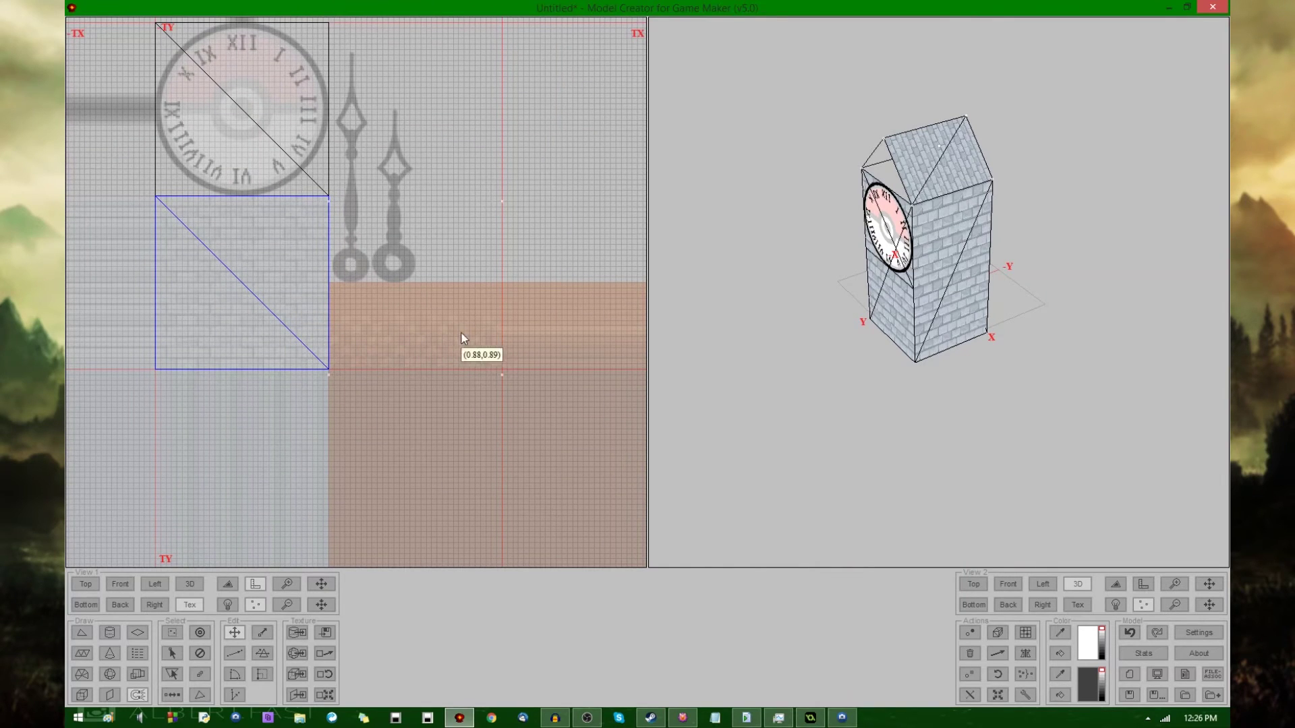
pyautogui.click(458, 415)
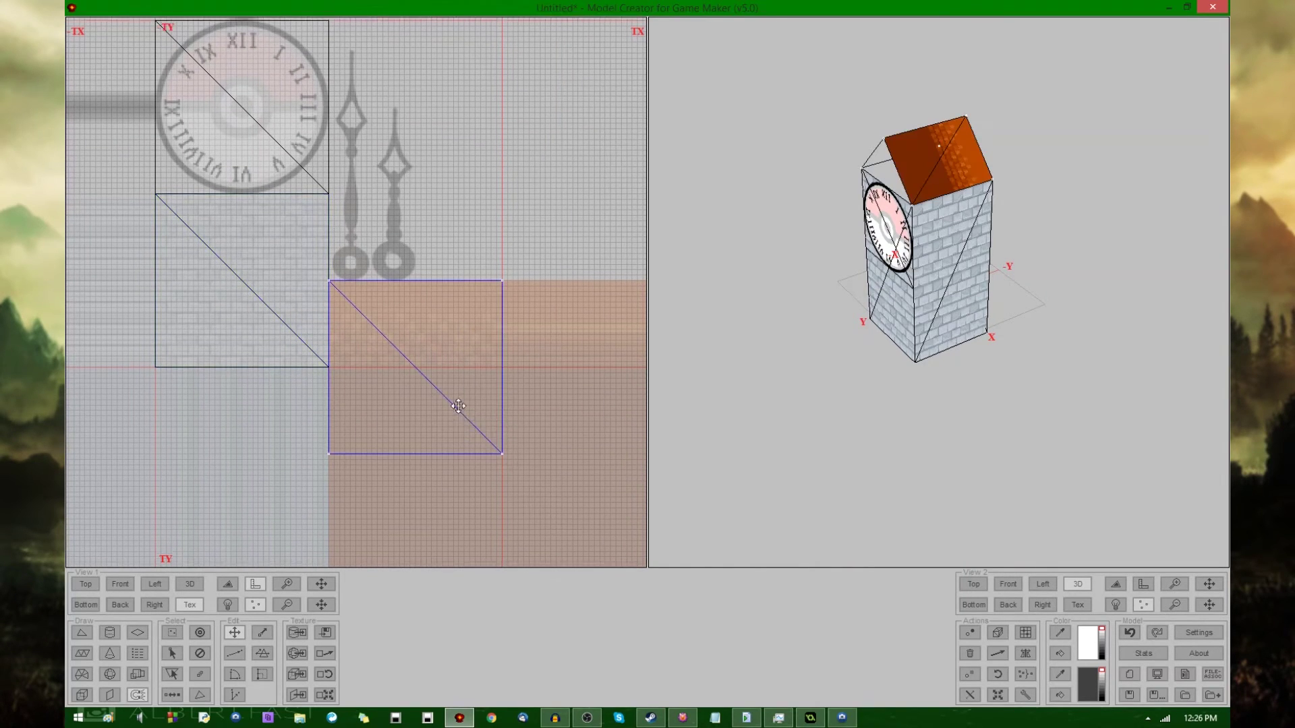
# Fit the roof's texture coordinate corners to the tile pattern, spanning 0.5 to 1 horizontally and 0.75 to 1 vertically
pyautogui.moveTo(330, 459); pyautogui.dragTo(301, 398, button='middle')
pyautogui.moveTo(259, 373); pyautogui.dragTo(535, 430)
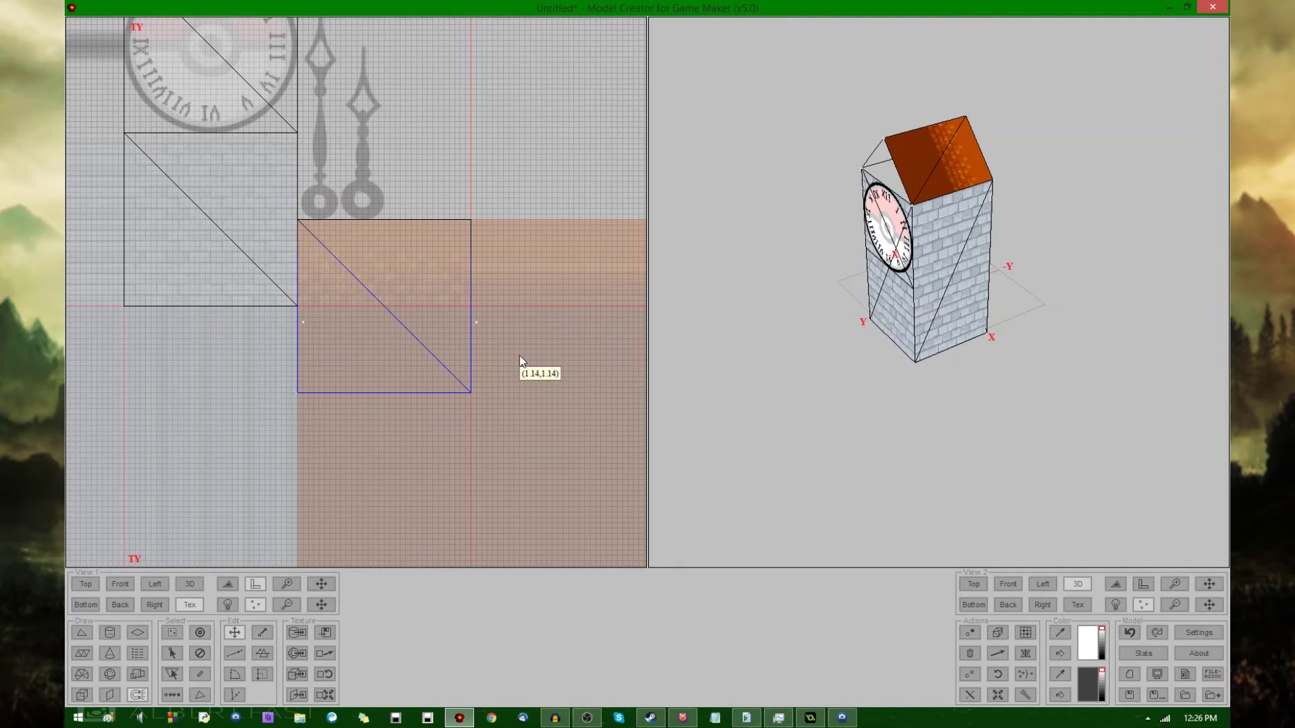
pyautogui.moveTo(516, 337); pyautogui.dragTo(512, 338)
pyautogui.moveTo(844, 308); pyautogui.dragTo(843, 346, button='middle')
pyautogui.moveTo(276, 205); pyautogui.dragTo(457, 445)
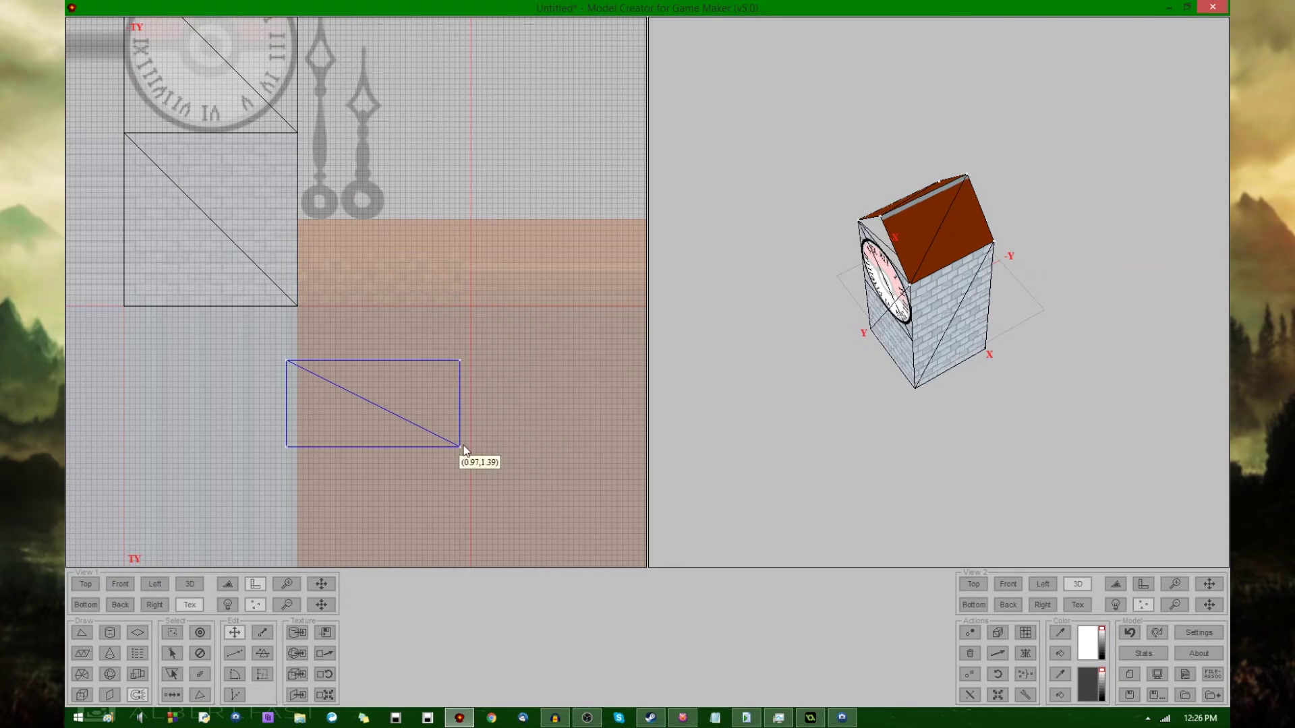
pyautogui.moveTo(480, 382); pyautogui.dragTo(388, 303)
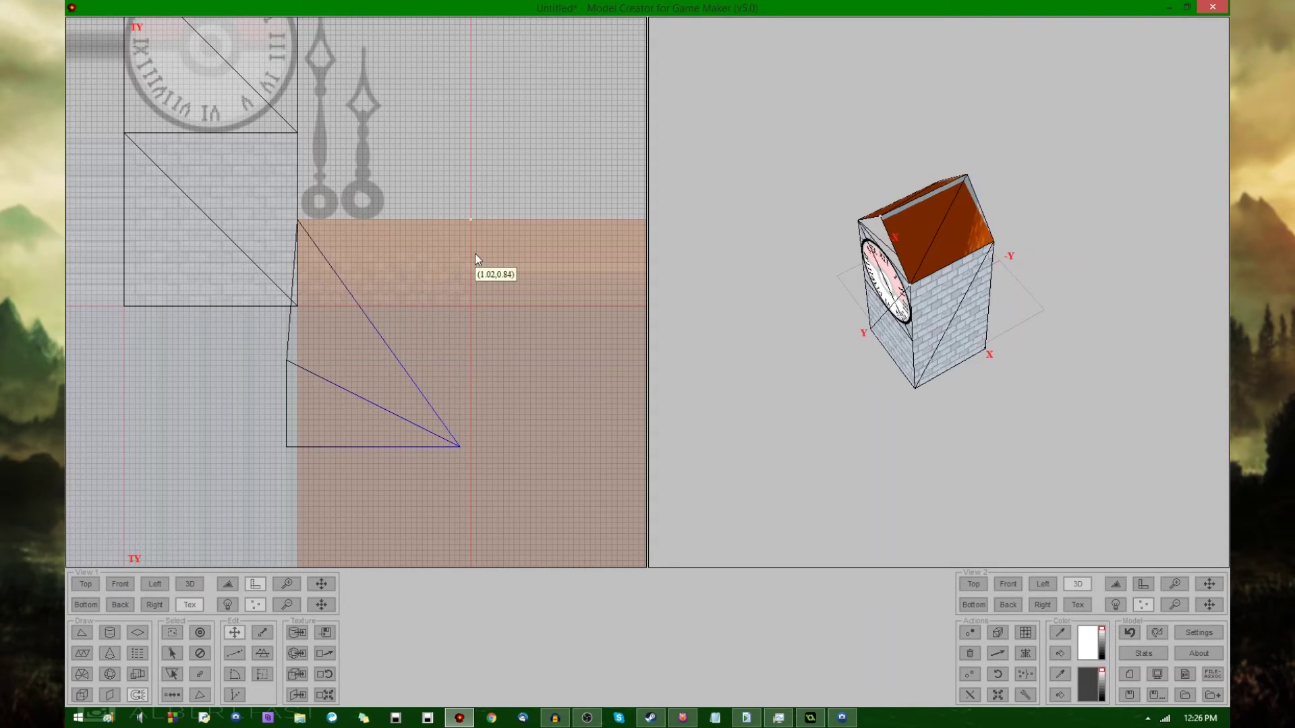
pyautogui.moveTo(475, 254); pyautogui.dragTo(475, 254)
pyautogui.press('s')
pyautogui.moveTo(259, 410); pyautogui.dragTo(330, 473)
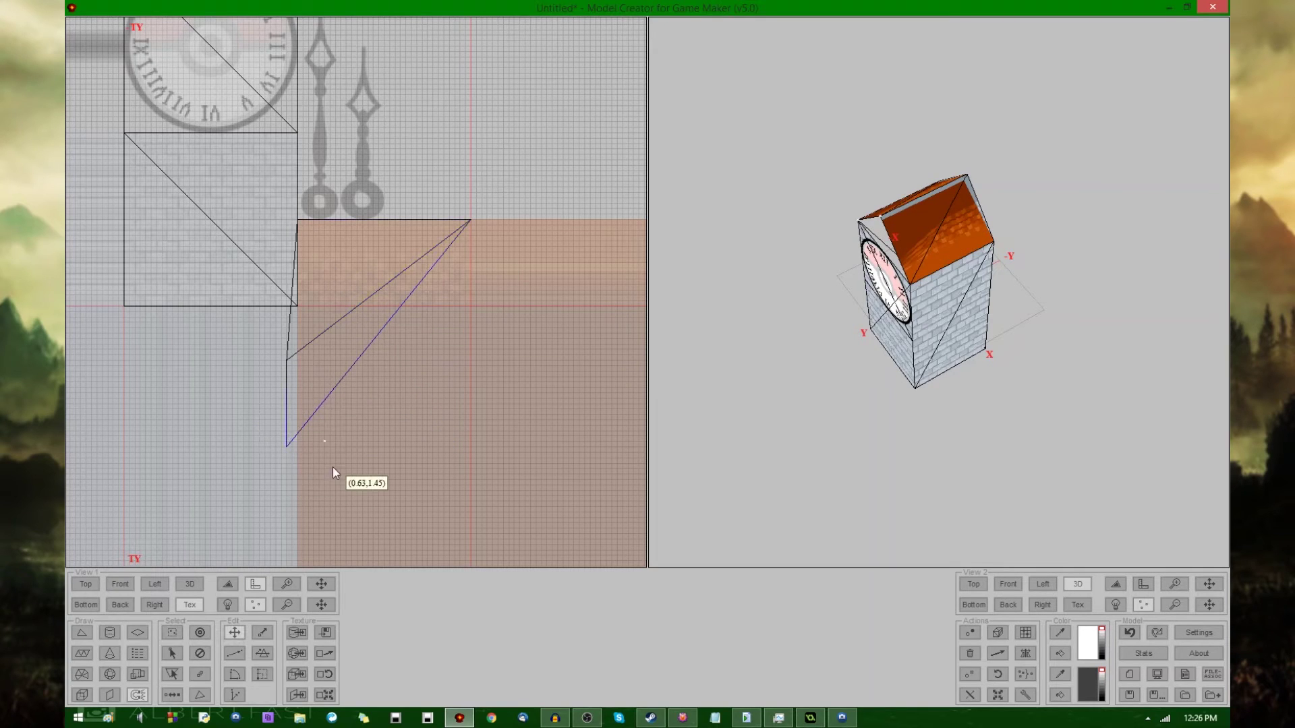
pyautogui.click(490, 335)
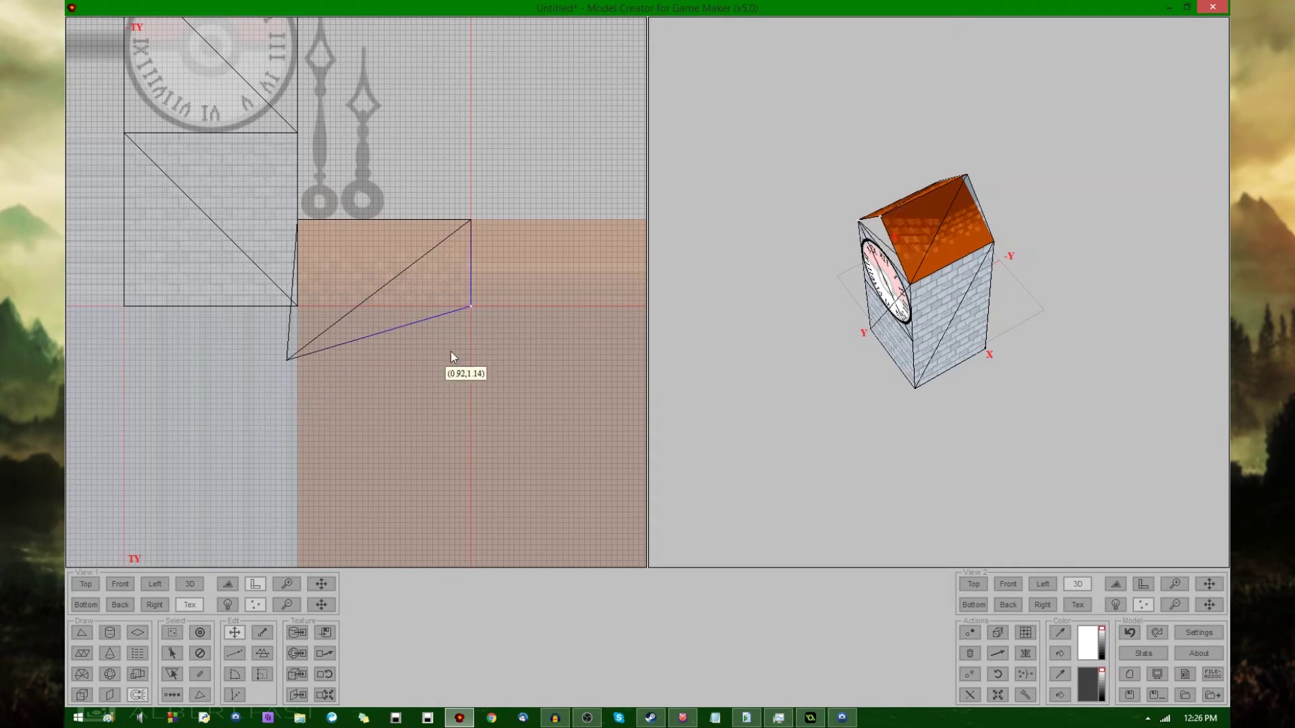
pyautogui.click(311, 331)
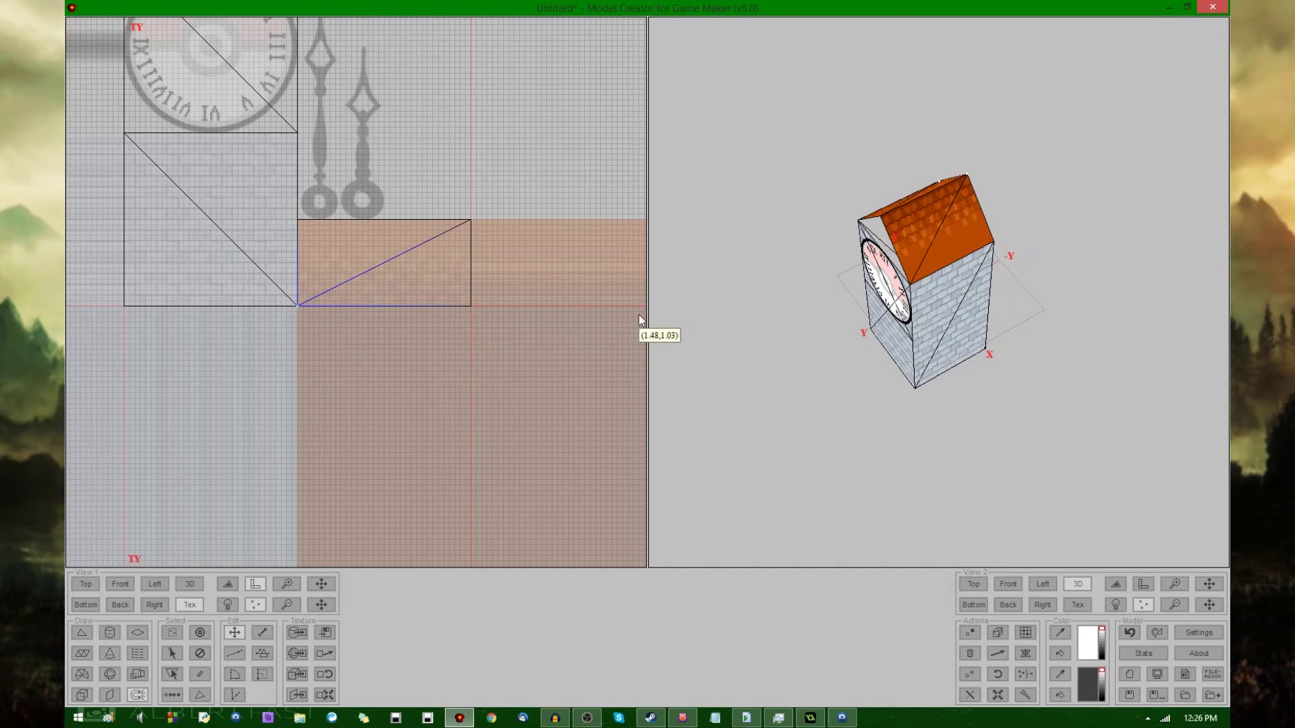
# Flip the texture coordinates of one roof slope vertically on the tile area, keeping the span 0.75 to 1
pyautogui.moveTo(770, 317); pyautogui.dragTo(828, 290)
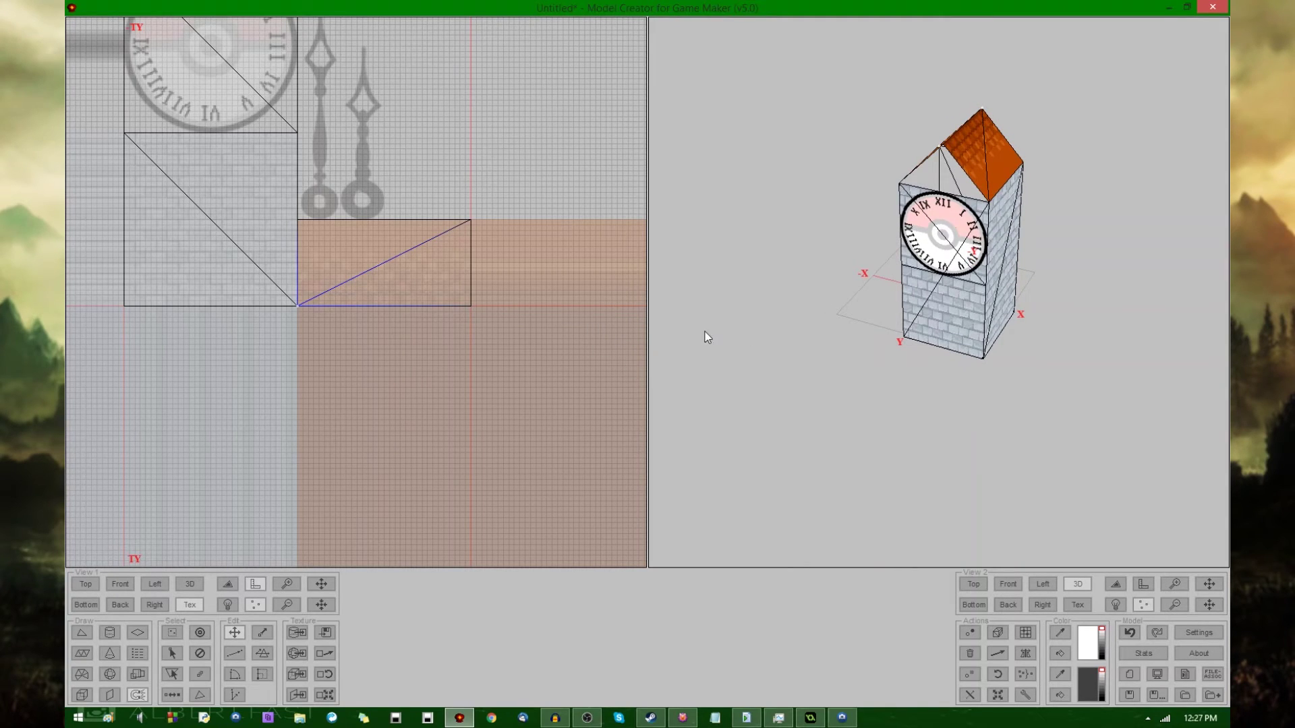
pyautogui.moveTo(880, 268); pyautogui.dragTo(918, 246)
pyautogui.moveTo(1017, 246); pyautogui.dragTo(897, 236)
pyautogui.scroll(1, 900, 239)
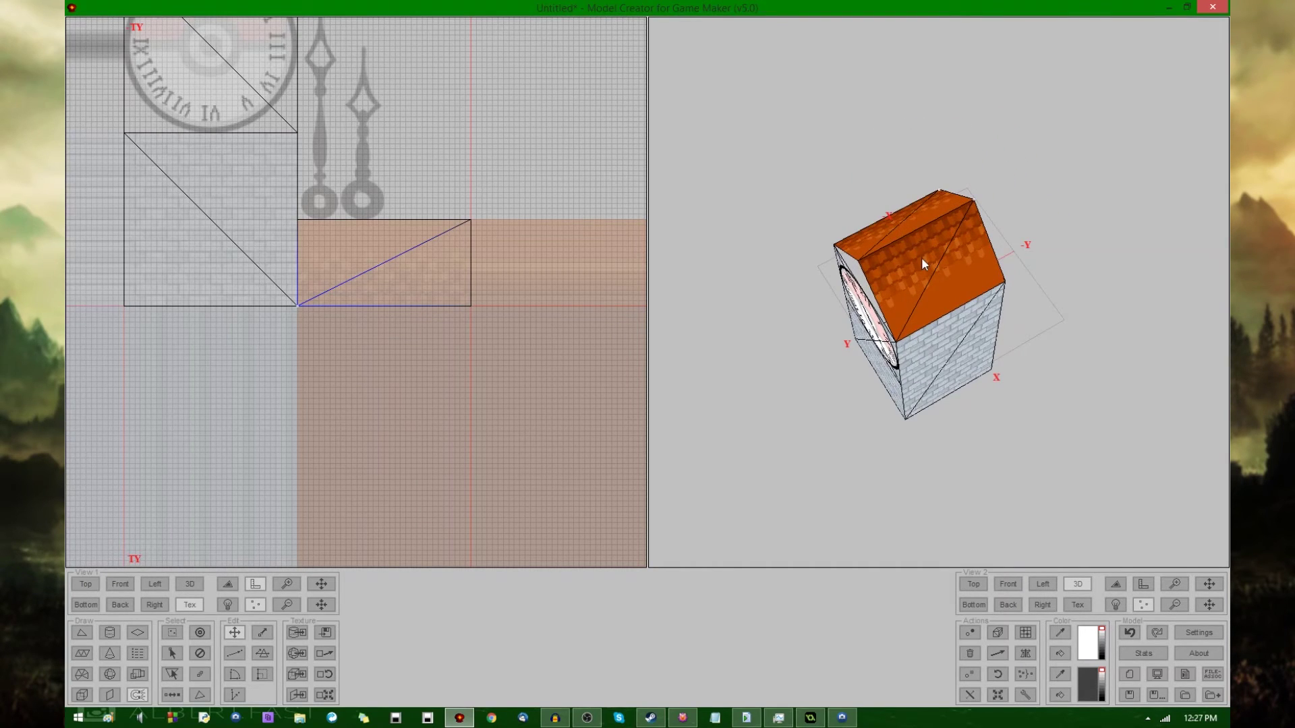
pyautogui.press('s')
pyautogui.moveTo(509, 263); pyautogui.dragTo(495, 296)
pyautogui.moveTo(492, 339); pyautogui.dragTo(495, 338)
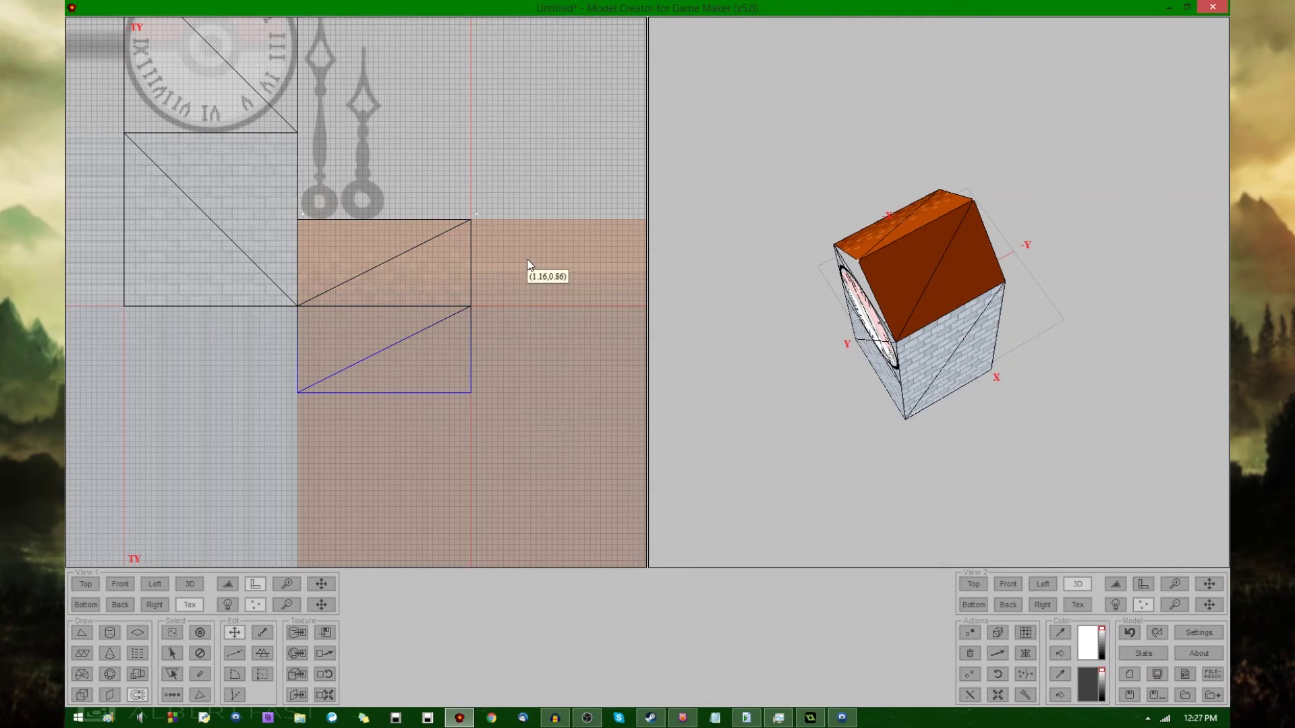
pyautogui.moveTo(523, 262); pyautogui.dragTo(523, 262)
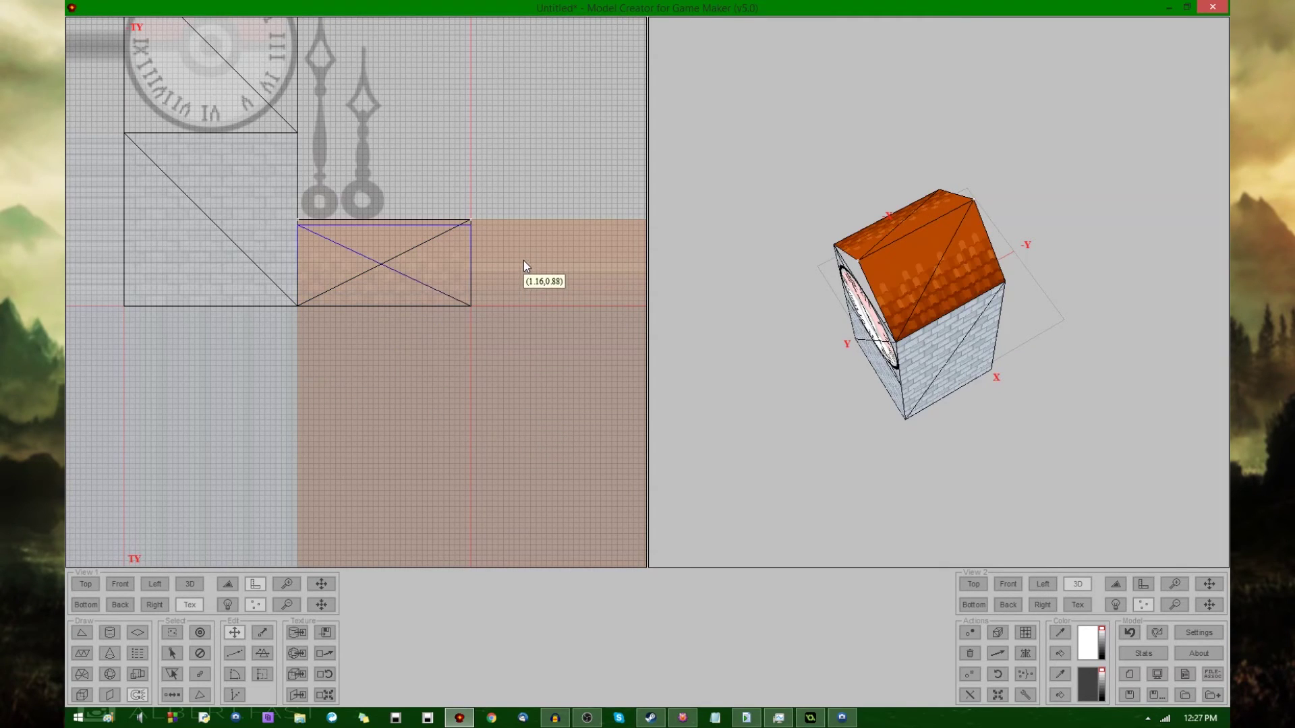
pyautogui.moveTo(828, 298); pyautogui.dragTo(1088, 302)
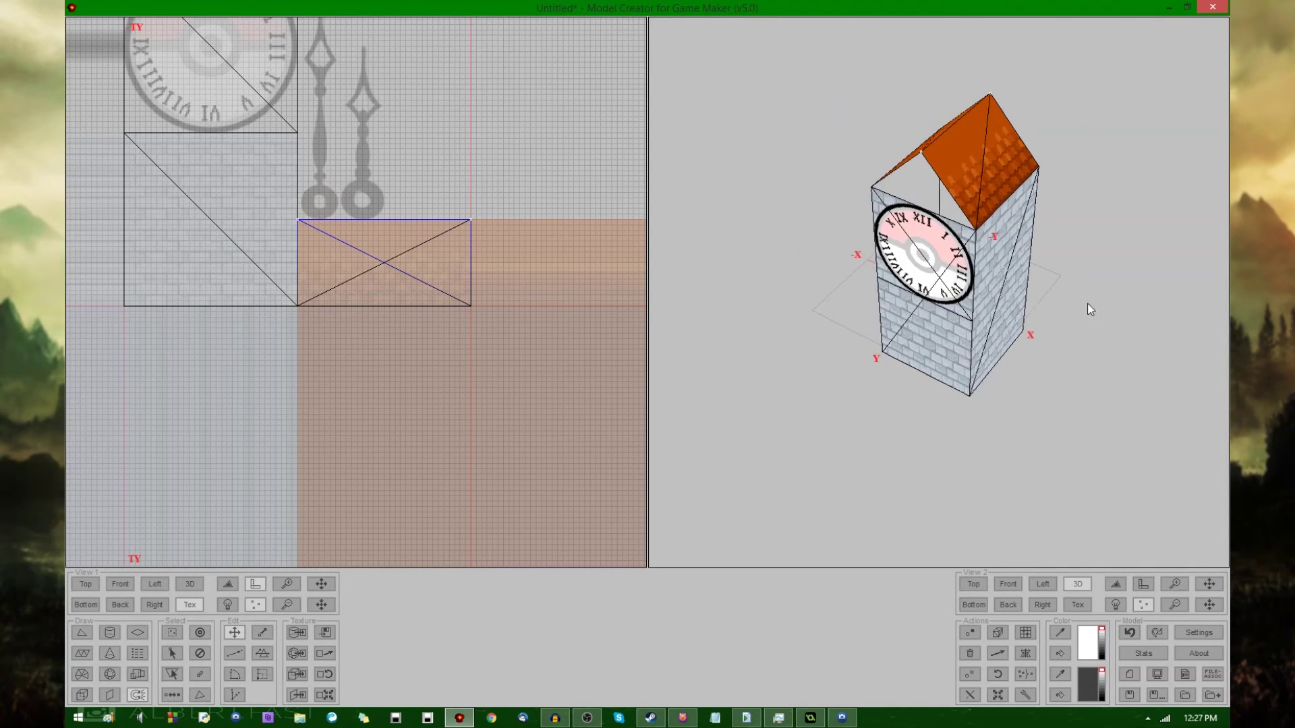
# Copy the brick triangle from the block's wall and place it above the block, its lower corner on the block's upper corner at X 0
pyautogui.moveTo(862, 338); pyautogui.dragTo(1004, 302)
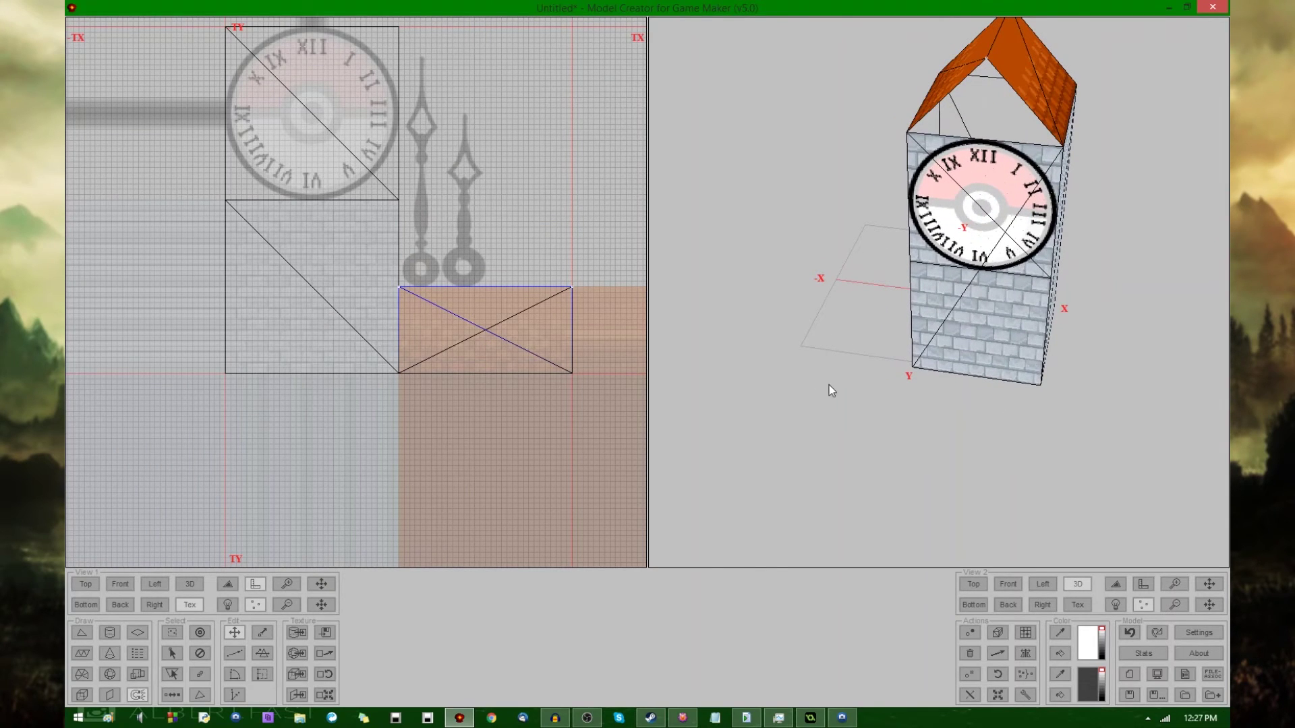
pyautogui.moveTo(1029, 300); pyautogui.dragTo(967, 307, button='middle')
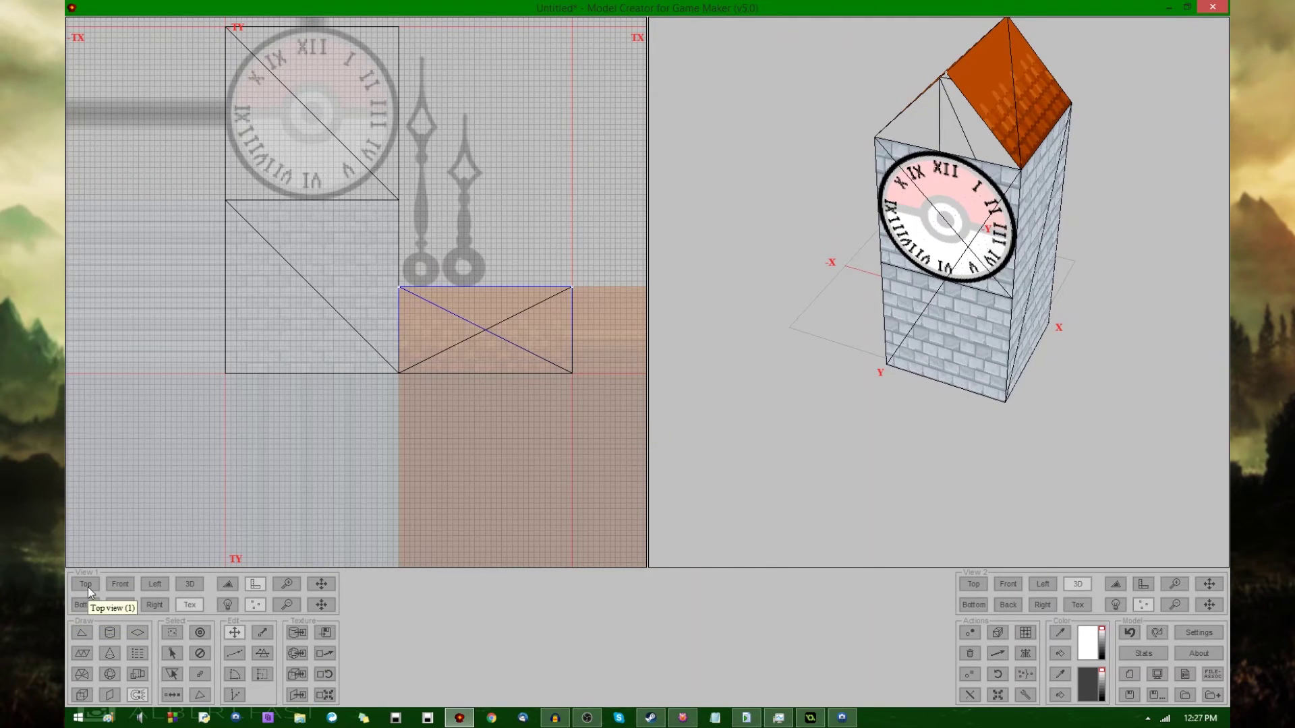
pyautogui.click(116, 588)
pyautogui.click(124, 589)
pyautogui.moveTo(321, 492); pyautogui.dragTo(339, 245, button='middle')
pyautogui.click(284, 423)
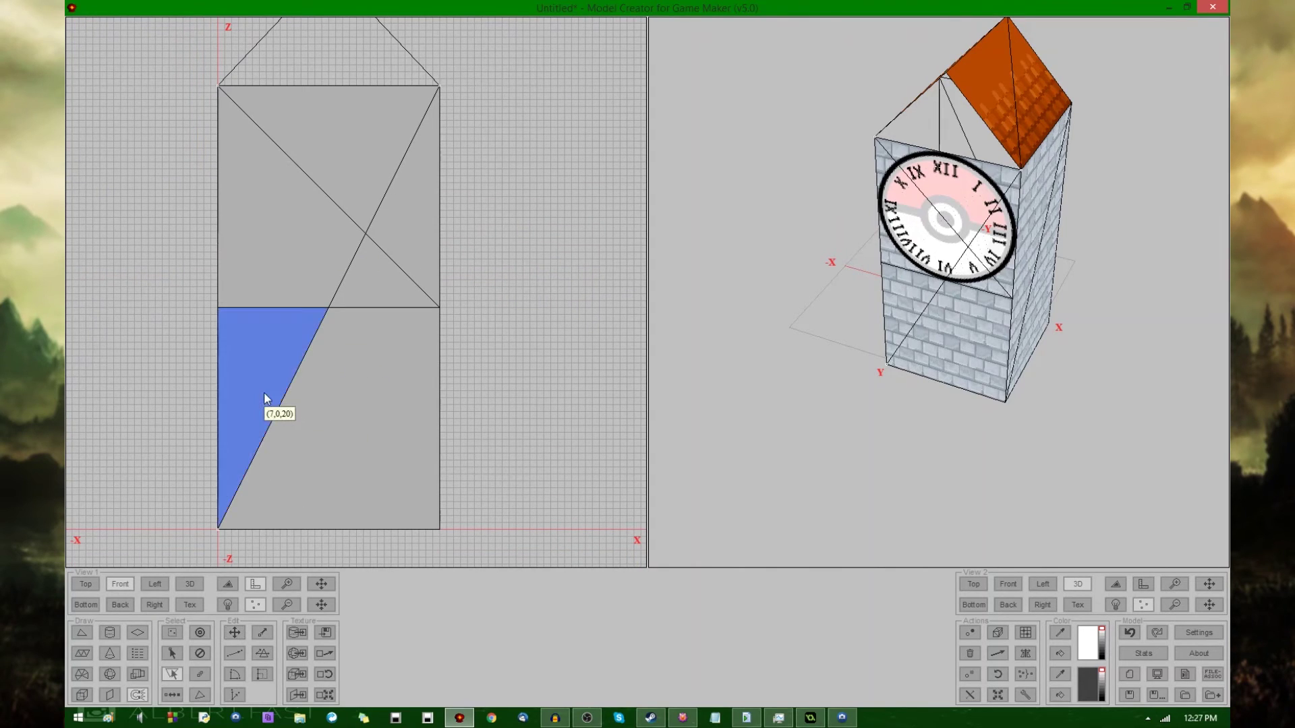
pyautogui.scroll(4, 408, 409)
pyautogui.moveTo(407, 410); pyautogui.dragTo(536, 299)
pyautogui.moveTo(563, 270); pyautogui.dragTo(432, 423, button='middle')
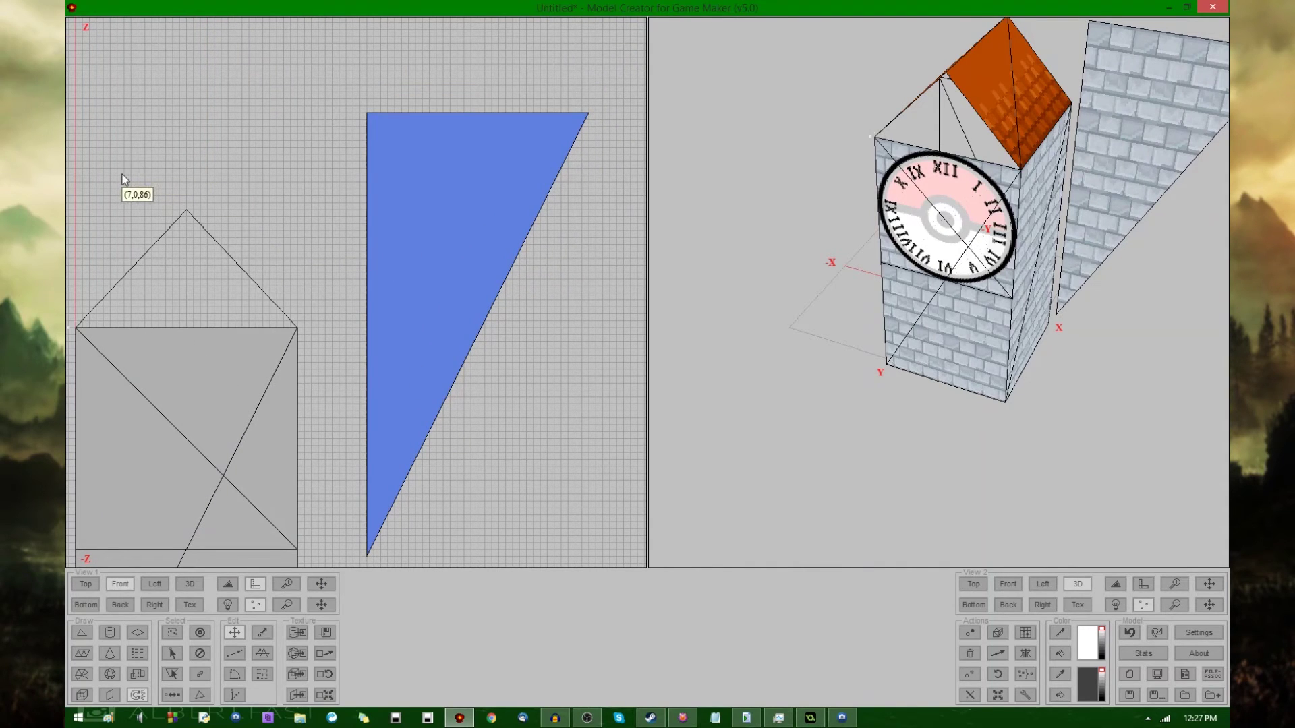
pyautogui.hotkey('ctrl', 'z')
pyautogui.moveTo(319, 165); pyautogui.dragTo(390, 313, button='middle')
# Reshape the copied triangle into the front gable by moving one corner to the block's opposite upper corner and another to the roof's peak
pyautogui.press('s')
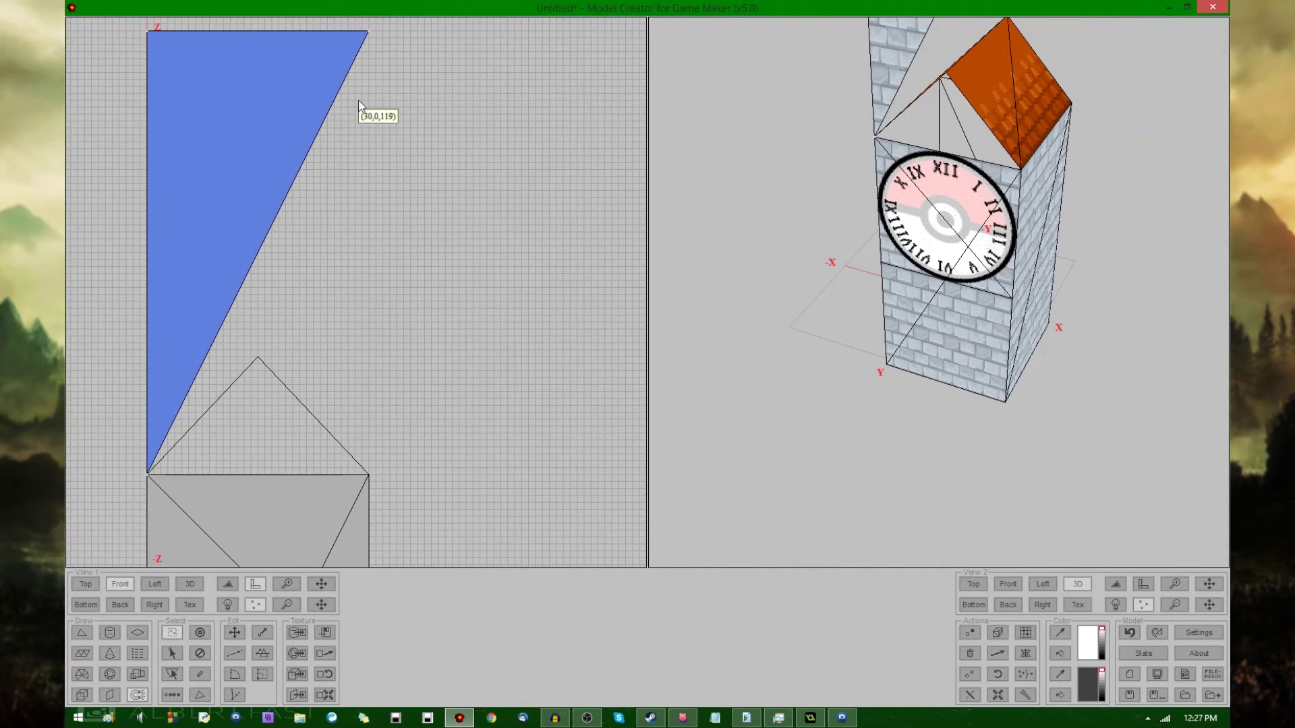
pyautogui.moveTo(358, 23); pyautogui.dragTo(411, 89)
pyautogui.press('m')
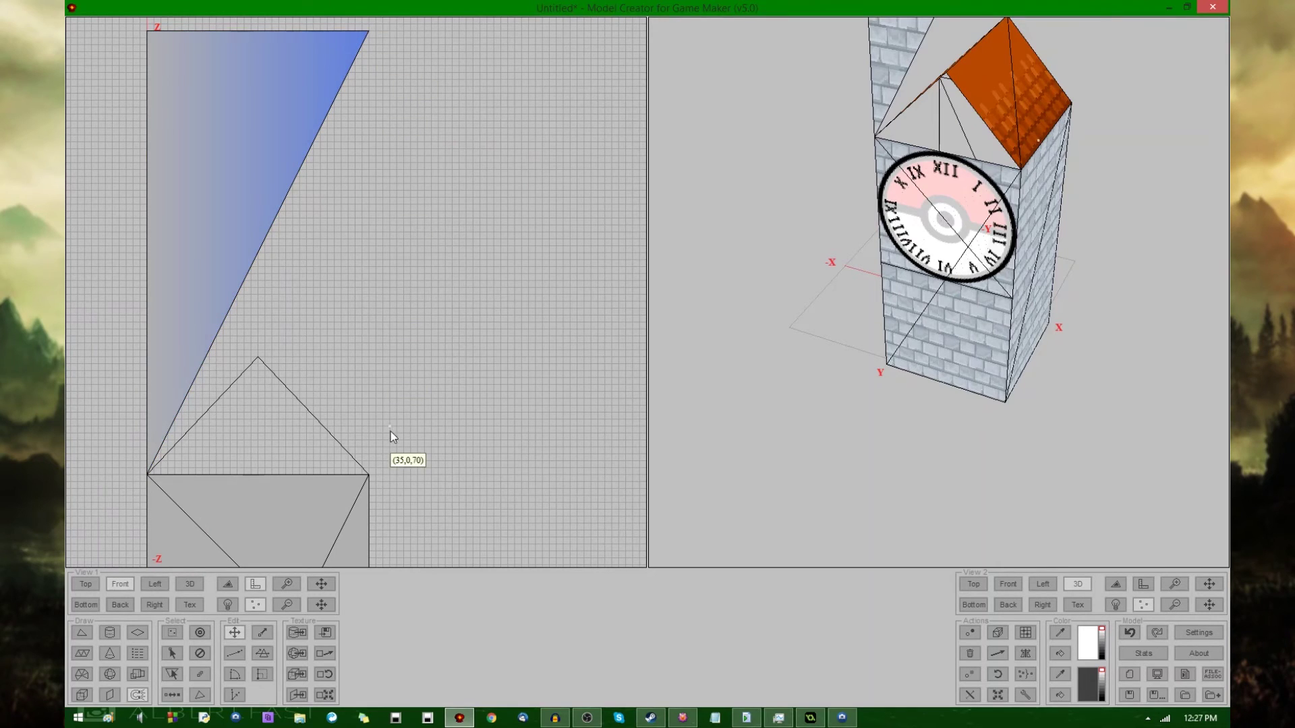
pyautogui.click(370, 478)
pyautogui.click(148, 31)
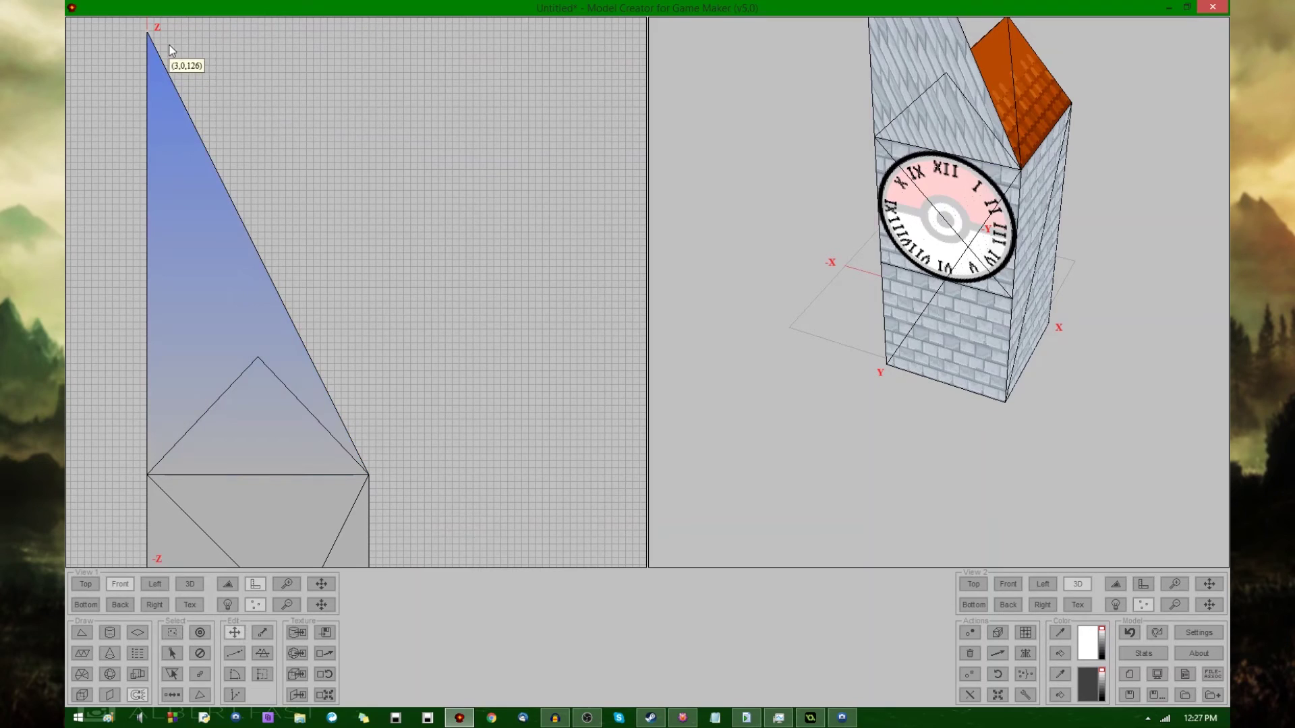
pyautogui.click(257, 357)
pyautogui.moveTo(1044, 303)
pyautogui.mouseDown(button='middle')
pyautogui.moveTo(1058, 282)
pyautogui.moveTo(1042, 284)
pyautogui.mouseUp(button='middle')
pyautogui.moveTo(1042, 284); pyautogui.dragTo(1010, 307)
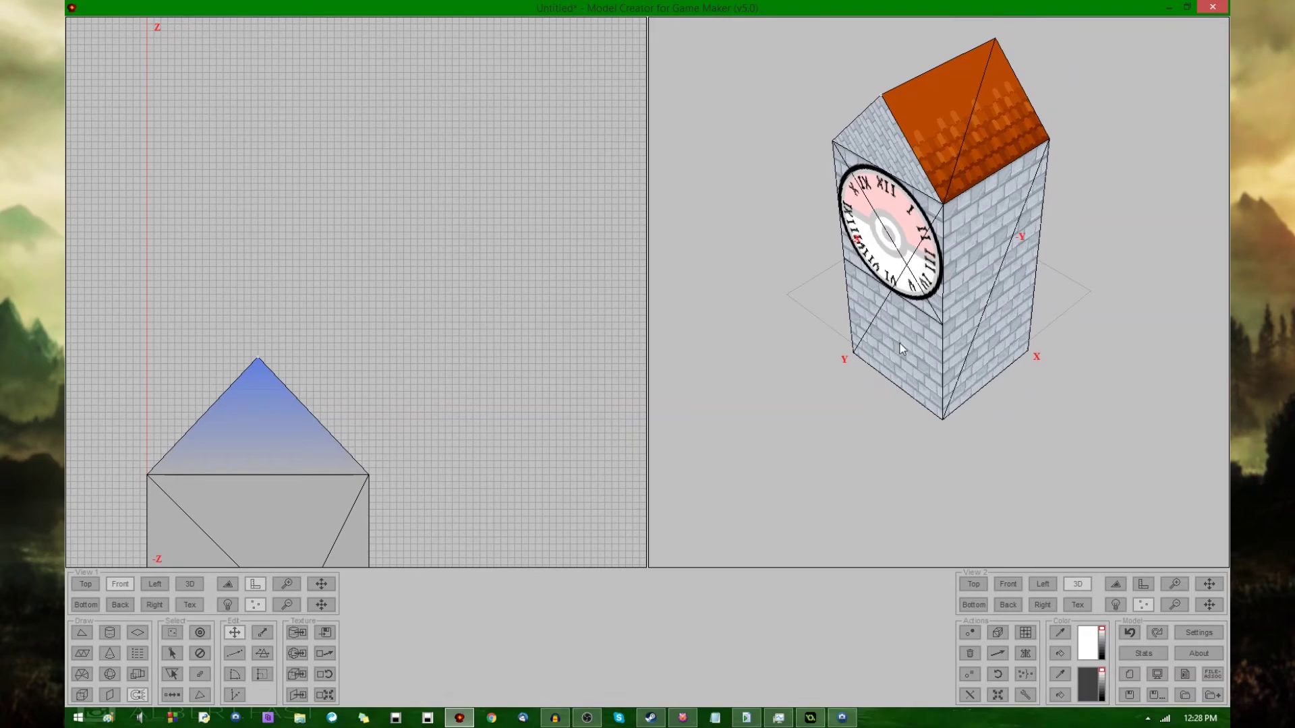
# Arrange the gable triangle's texture coordinates on the brick area with corners at (0, 1), (0.5, 1) and (0.25, 0.75)
pyautogui.click(300, 438)
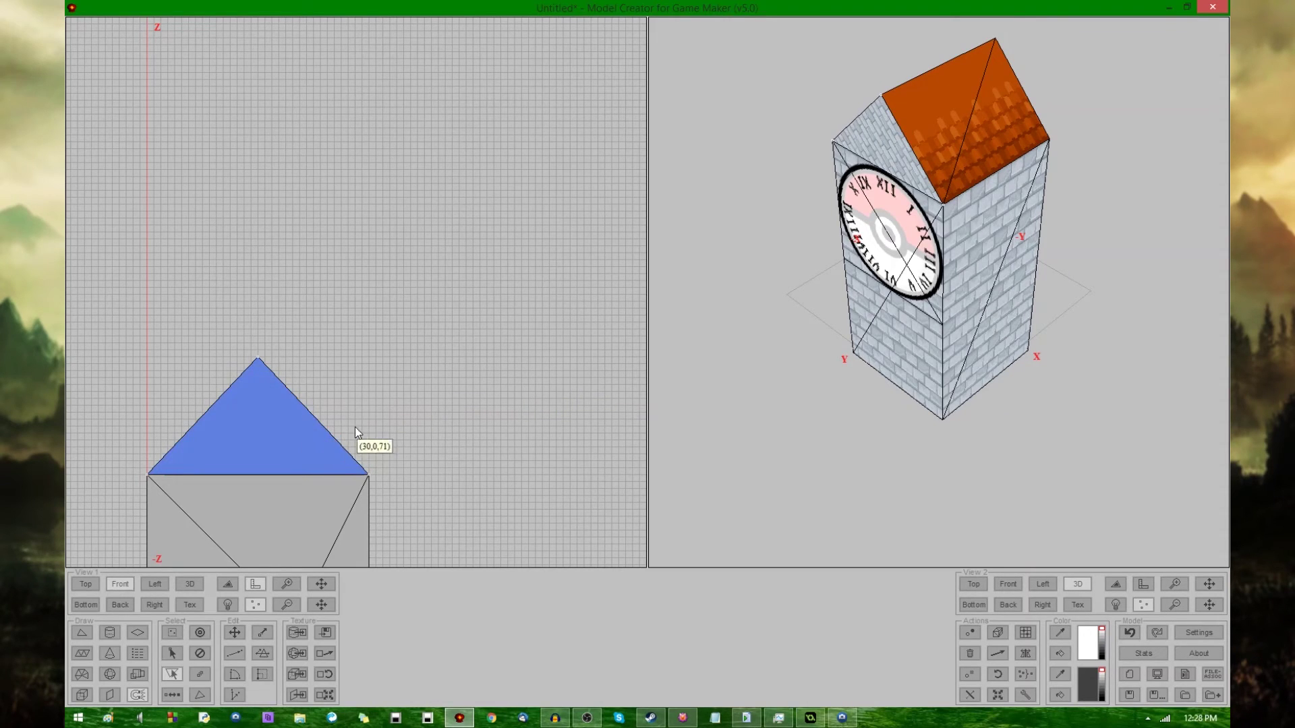
pyautogui.click(194, 605)
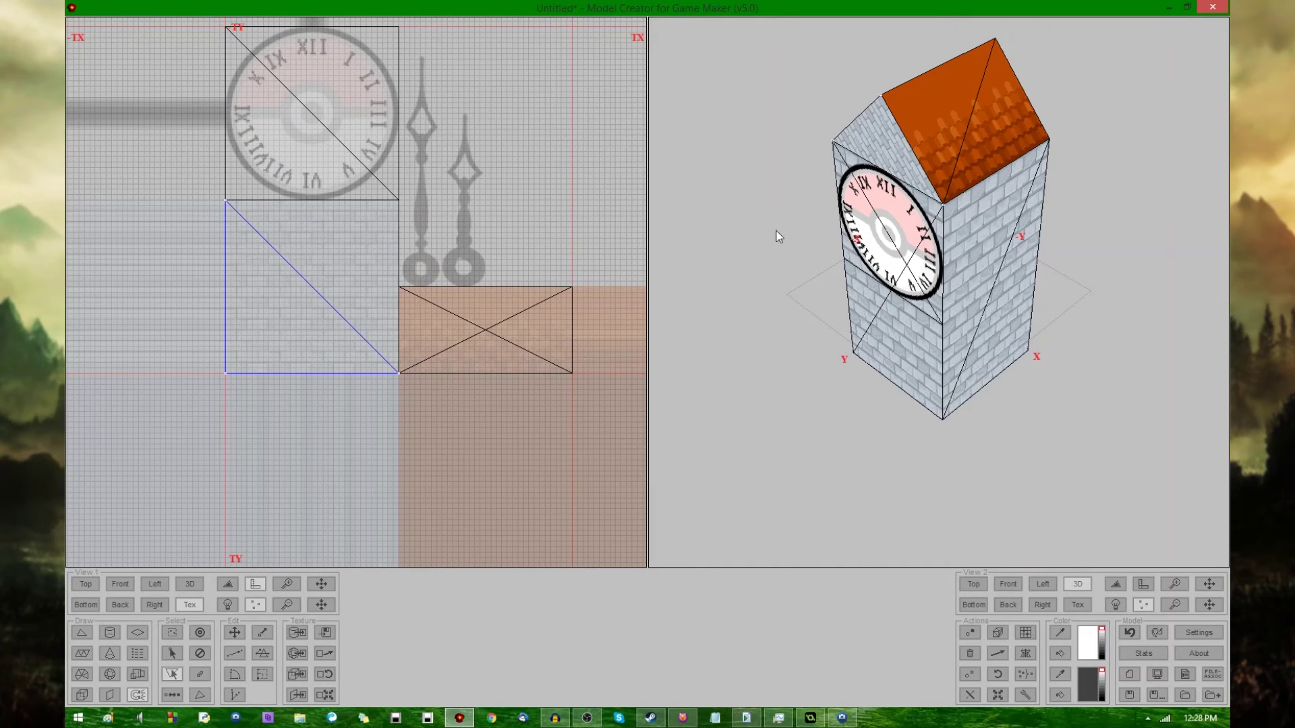
pyautogui.moveTo(374, 316); pyautogui.dragTo(383, 271, button='middle')
pyautogui.press('m')
pyautogui.moveTo(283, 300); pyautogui.dragTo(326, 344)
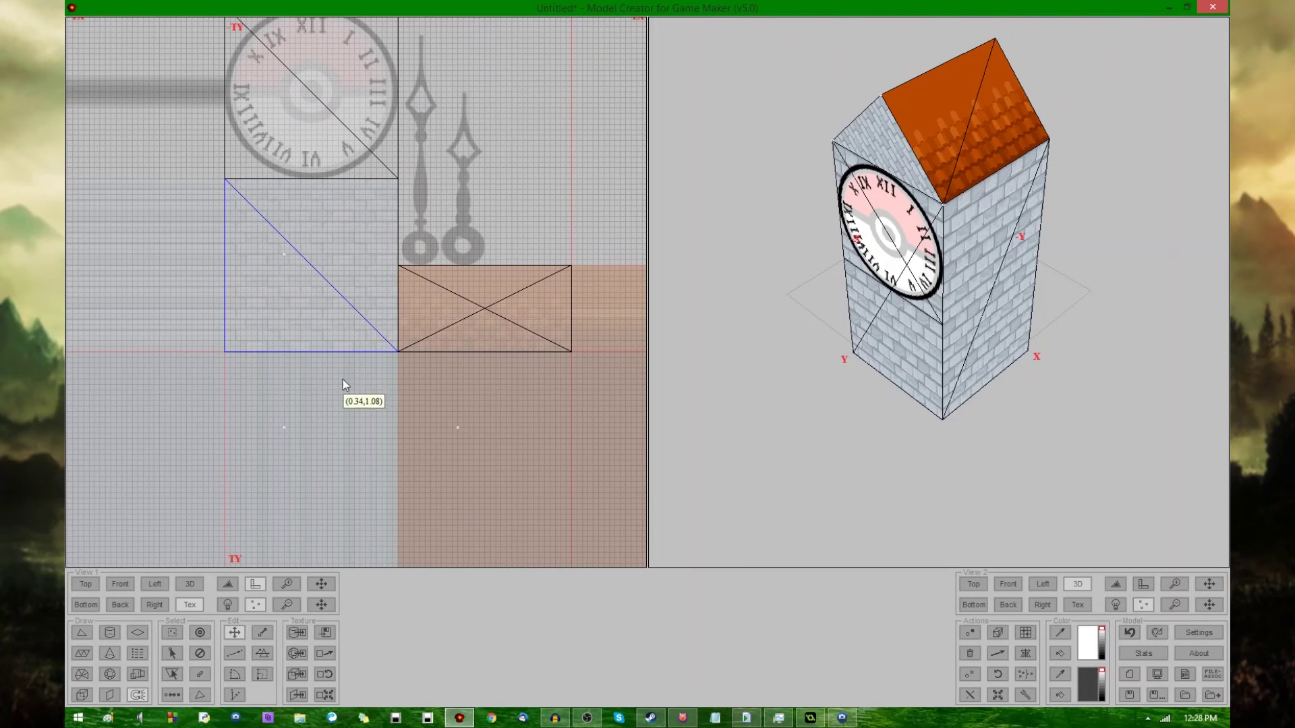
pyautogui.moveTo(361, 386); pyautogui.dragTo(333, 451)
pyautogui.press('s')
pyautogui.press('m')
pyautogui.moveTo(333, 454); pyautogui.dragTo(246, 367)
pyautogui.press('s')
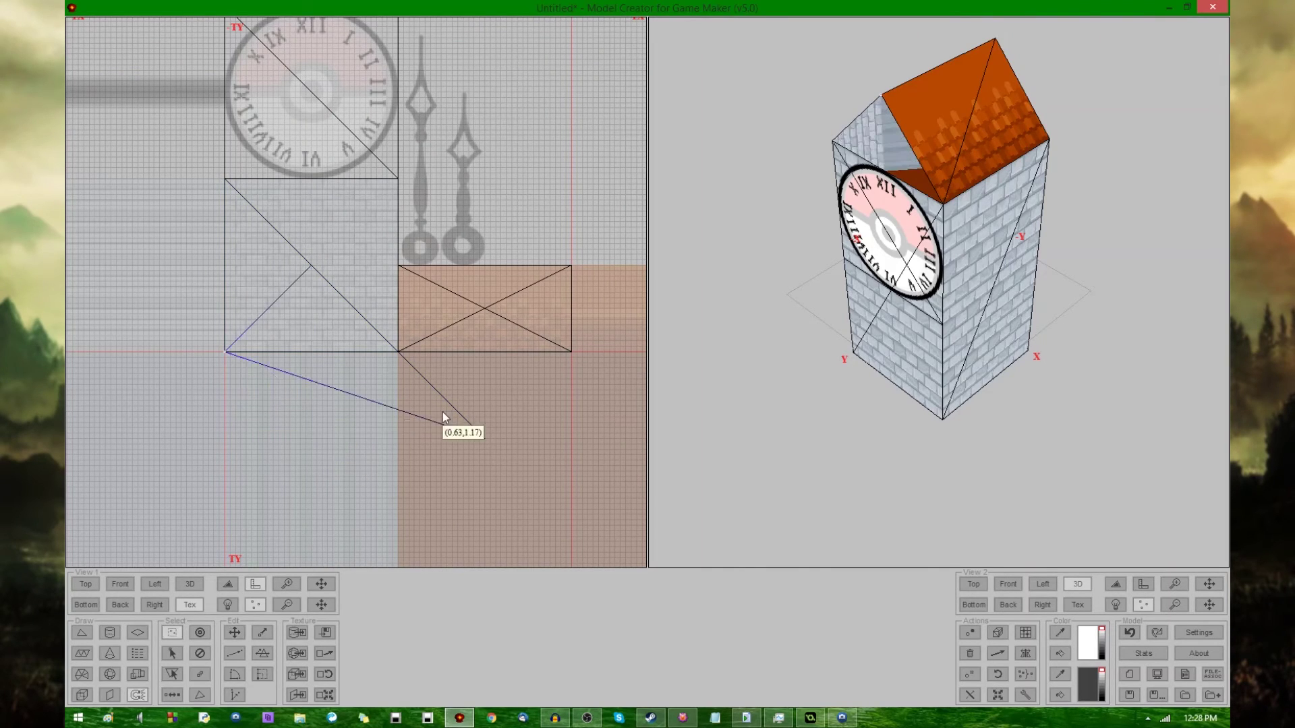
pyautogui.moveTo(445, 413); pyautogui.dragTo(536, 463)
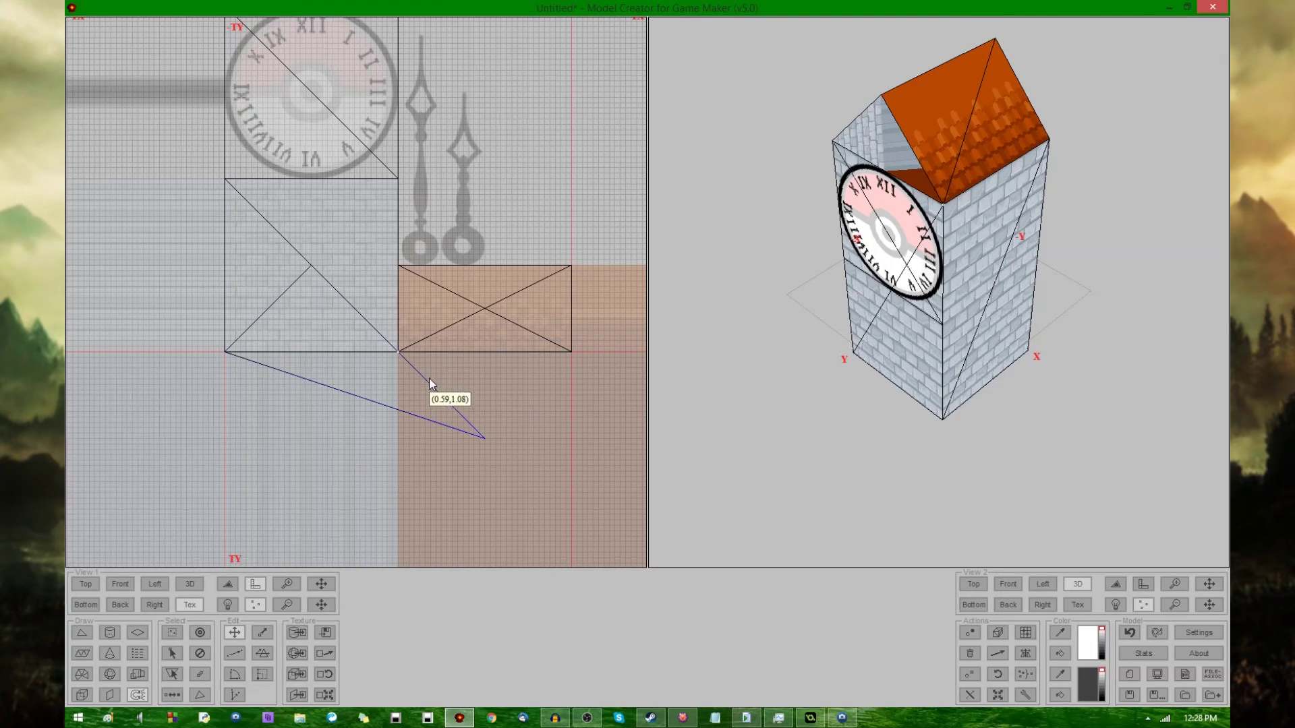
pyautogui.click(429, 378)
pyautogui.moveTo(723, 300); pyautogui.dragTo(855, 267)
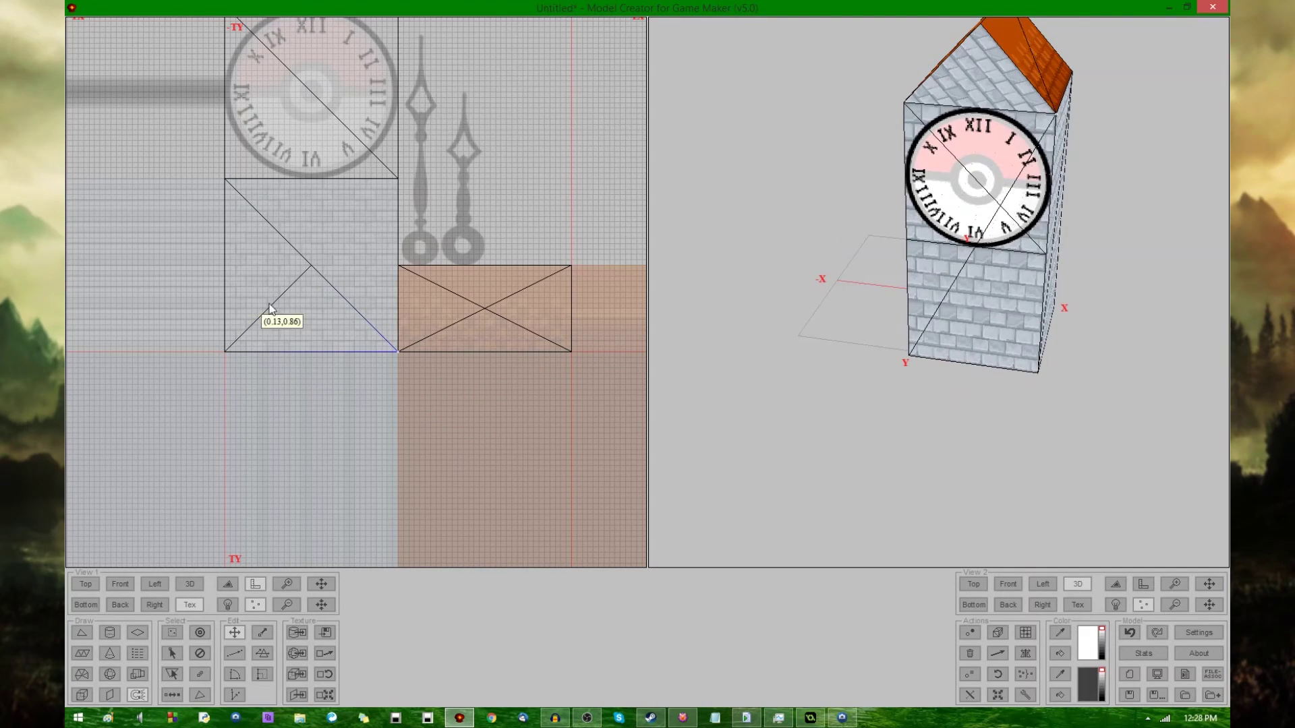
# Shift only the gable triangle's texture coordinates by 0.5 horizontally, so they span -0.5 to 0
pyautogui.moveTo(211, 263); pyautogui.dragTo(402, 423)
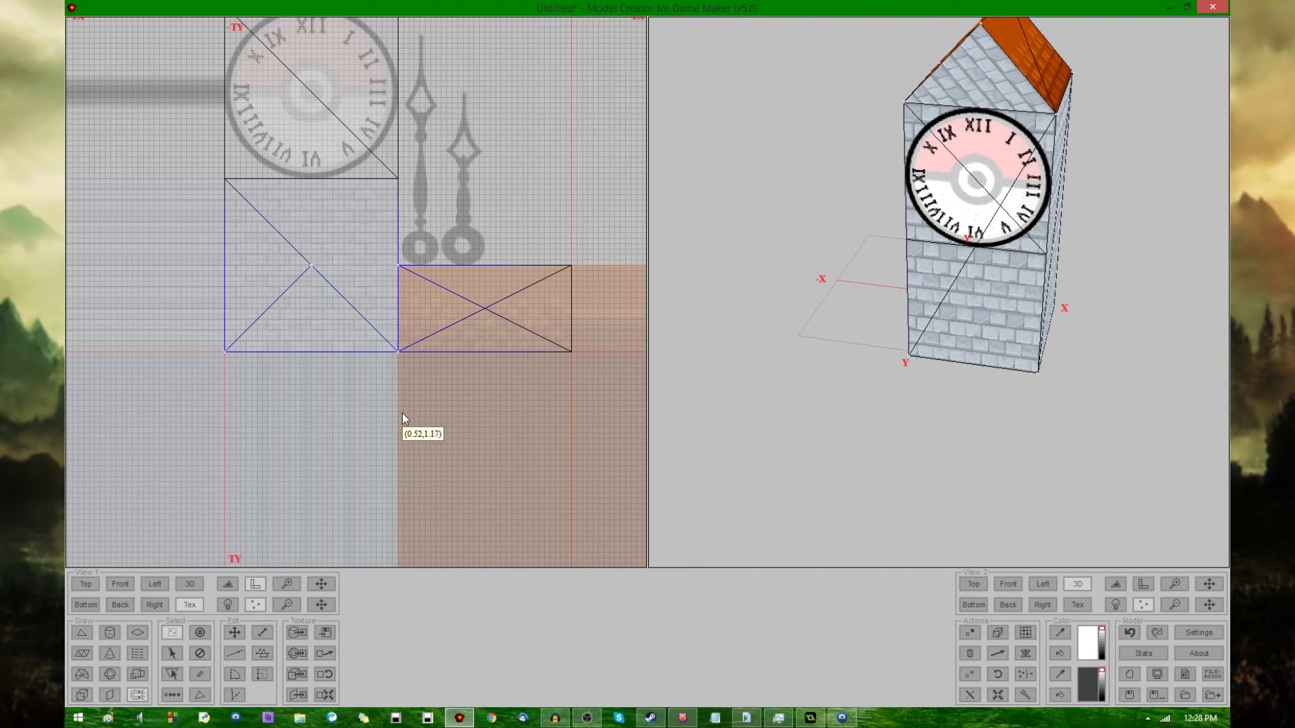
pyautogui.press('t')
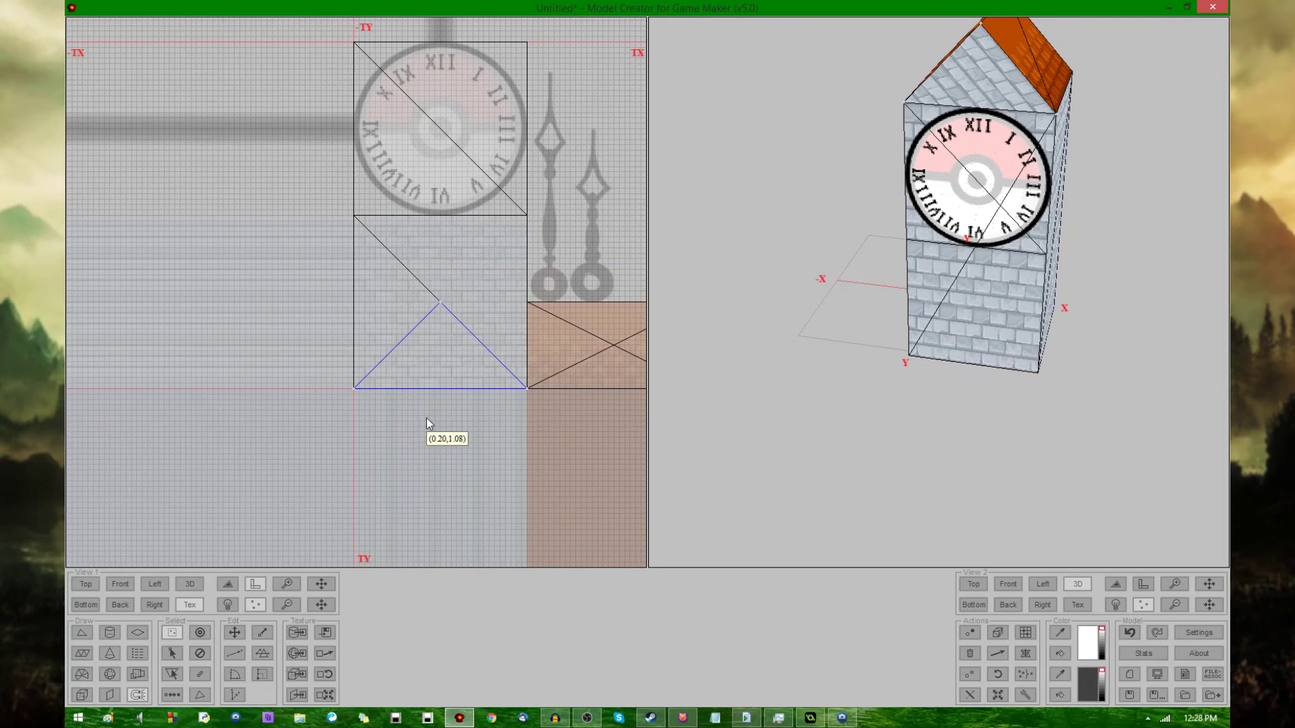
pyautogui.press('m')
pyautogui.moveTo(513, 403); pyautogui.dragTo(373, 398)
pyautogui.press('s')
# Rotate the gable's texture corners by moving the apex corner to (0.5, 1) and the corner at -0.5 to the middle of the brick area
pyautogui.moveTo(260, 295); pyautogui.dragTo(288, 314)
pyautogui.press('m')
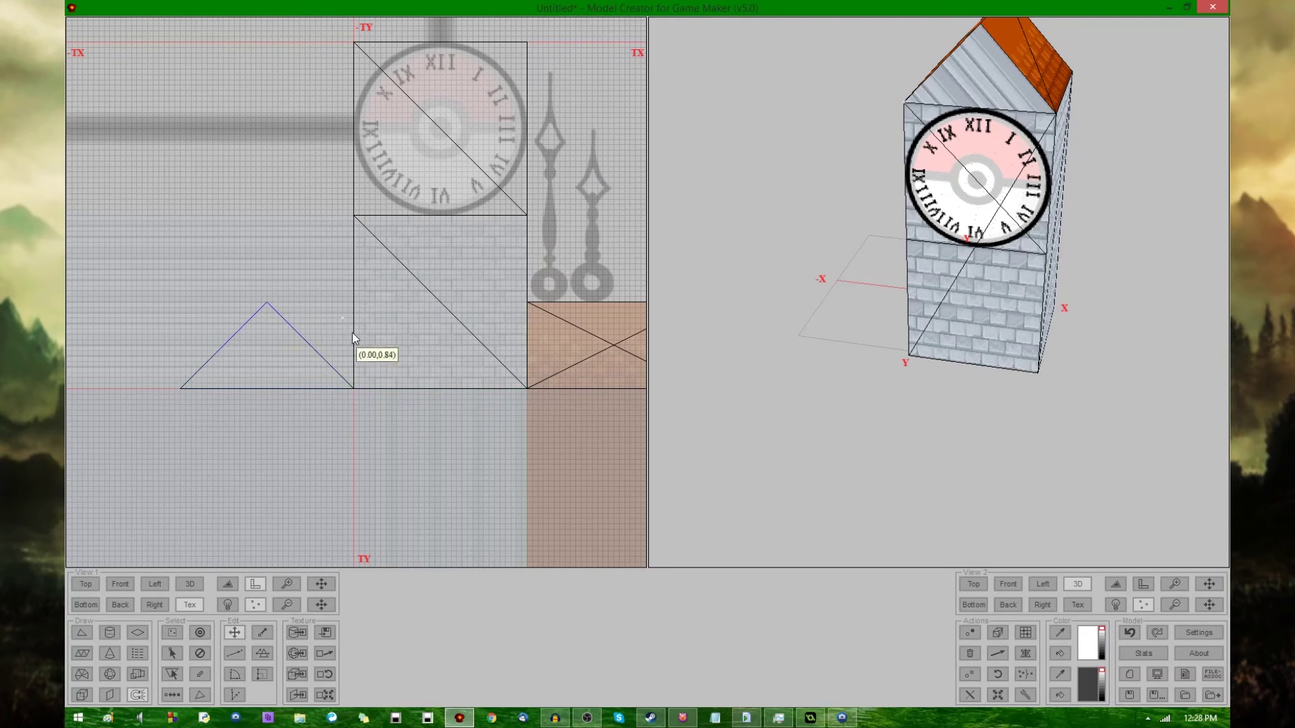
pyautogui.moveTo(523, 396); pyautogui.dragTo(501, 385)
pyautogui.press('s')
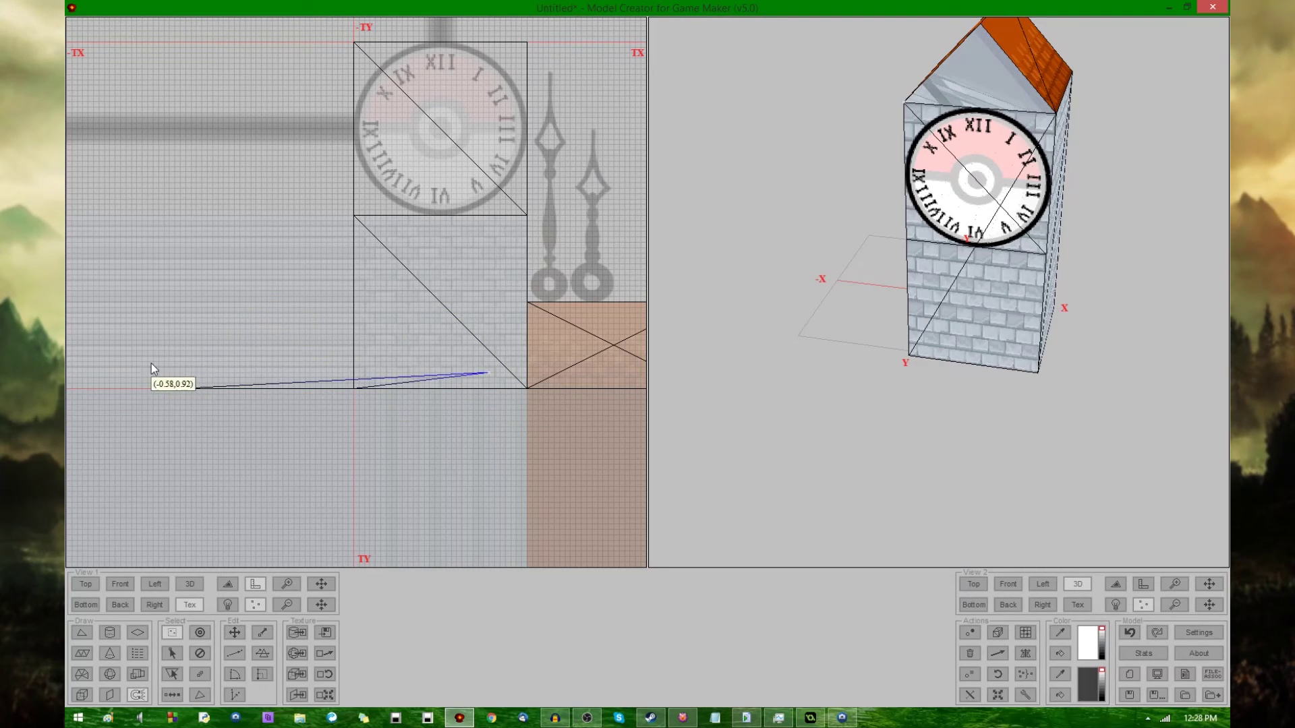
pyautogui.moveTo(151, 363); pyautogui.dragTo(208, 423)
pyautogui.press('m')
pyautogui.moveTo(208, 421); pyautogui.dragTo(538, 397)
pyautogui.press('s')
pyautogui.press('m')
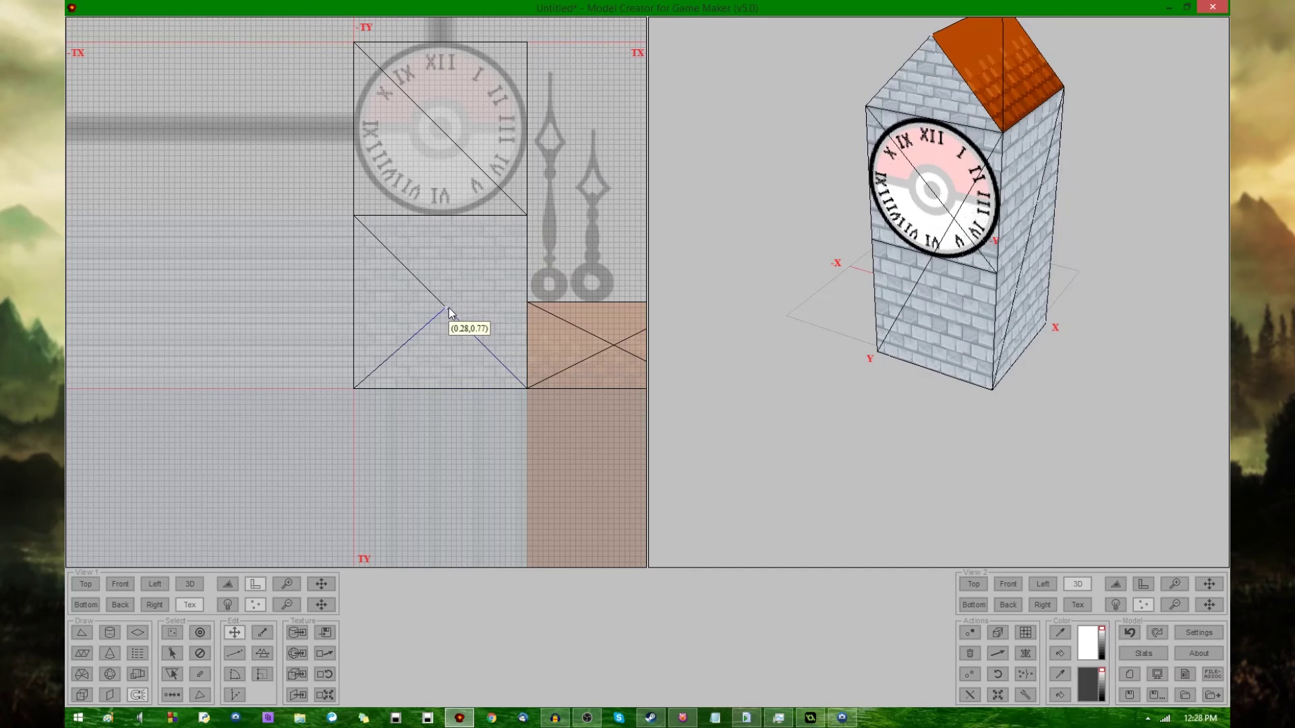
# Lower the apex of the gable's texture triangle to (0.25, 0.88) on the brick area
pyautogui.moveTo(451, 348); pyautogui.dragTo(447, 355)
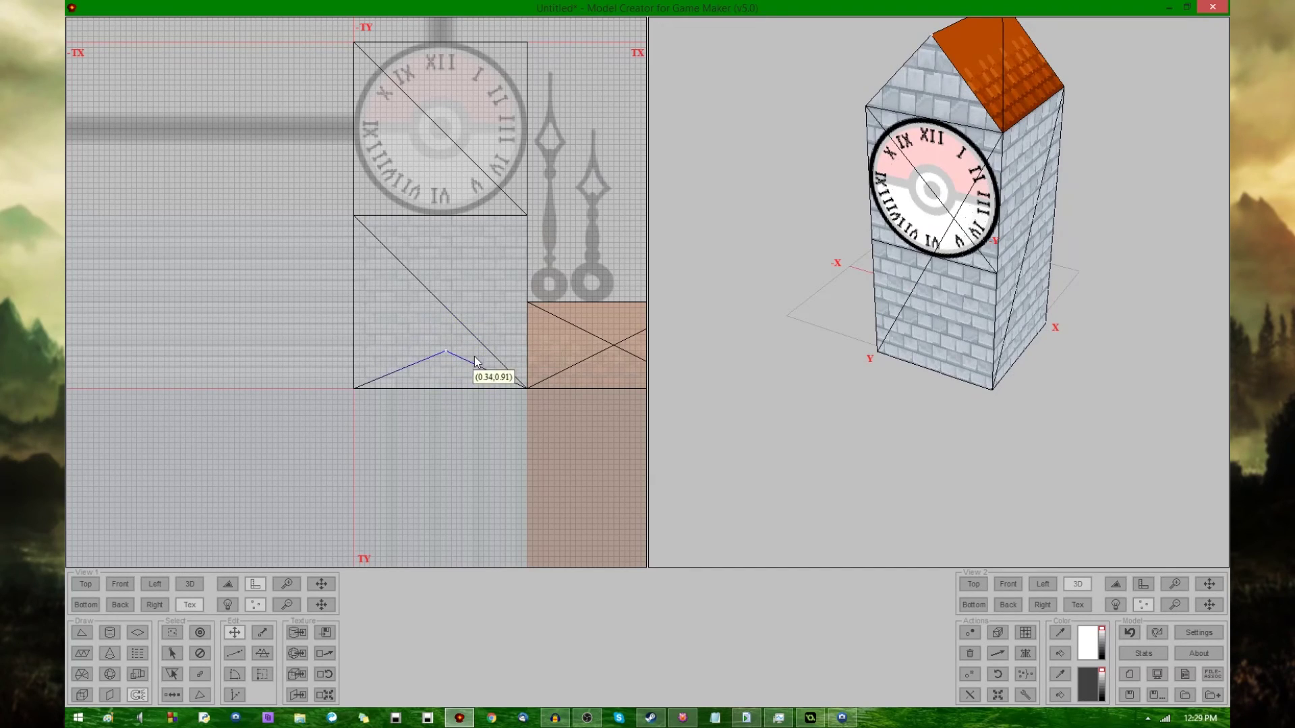
pyautogui.scroll(1, 472, 355)
pyautogui.moveTo(472, 354); pyautogui.dragTo(290, 234, button='middle')
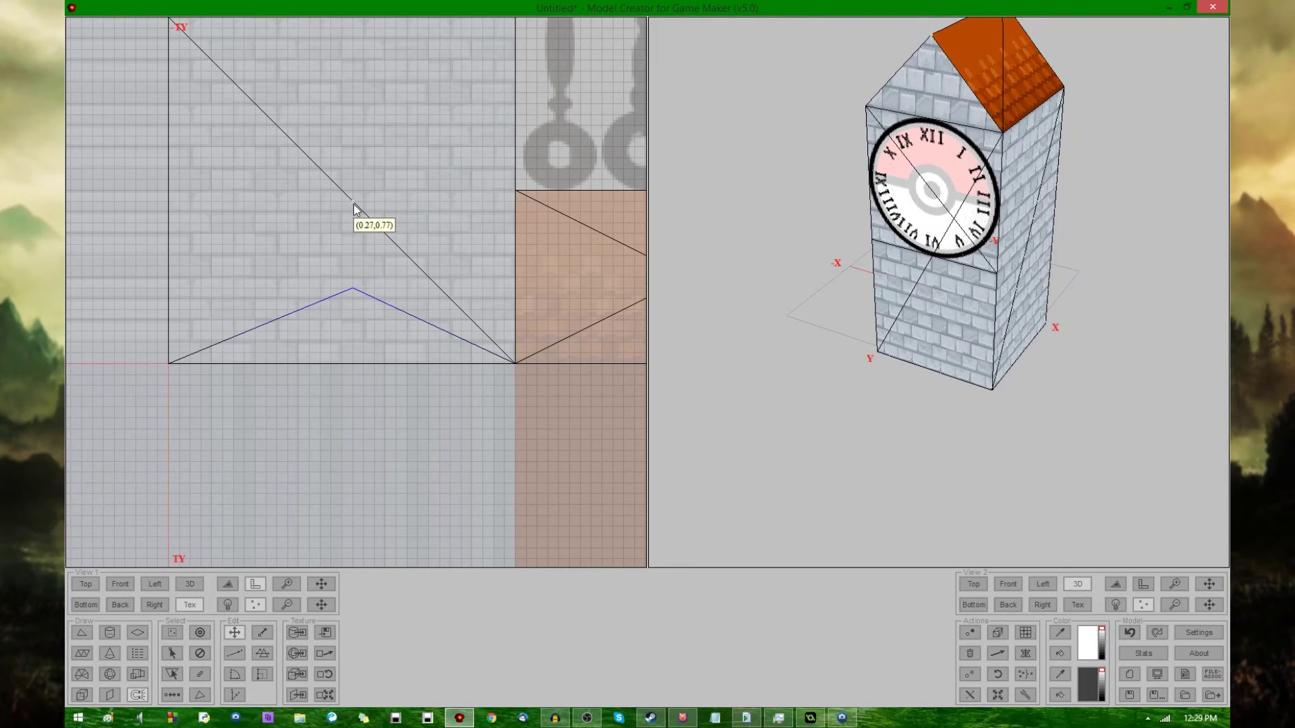
pyautogui.moveTo(353, 288); pyautogui.dragTo(347, 278)
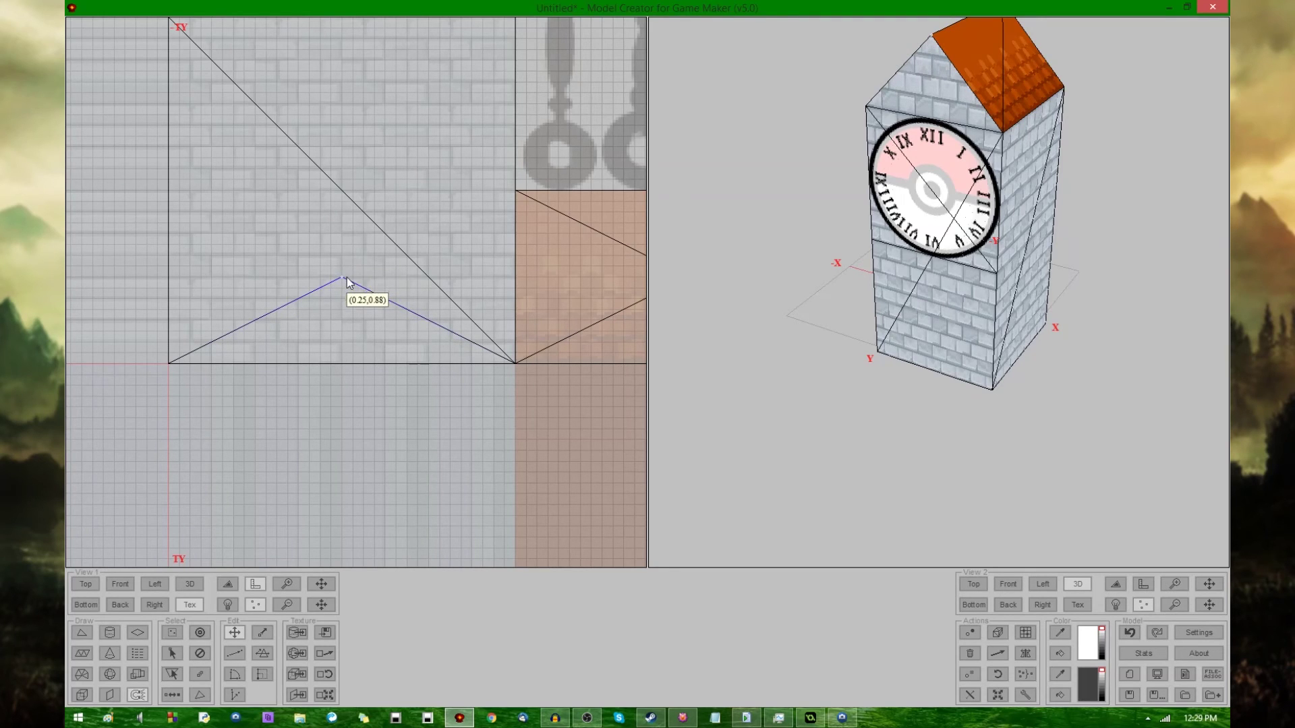
# Hide the model's edges in the 3D view, examine the textured tower and gable, and show the edges again
pyautogui.moveTo(1024, 210); pyautogui.dragTo(1016, 225, button='middle')
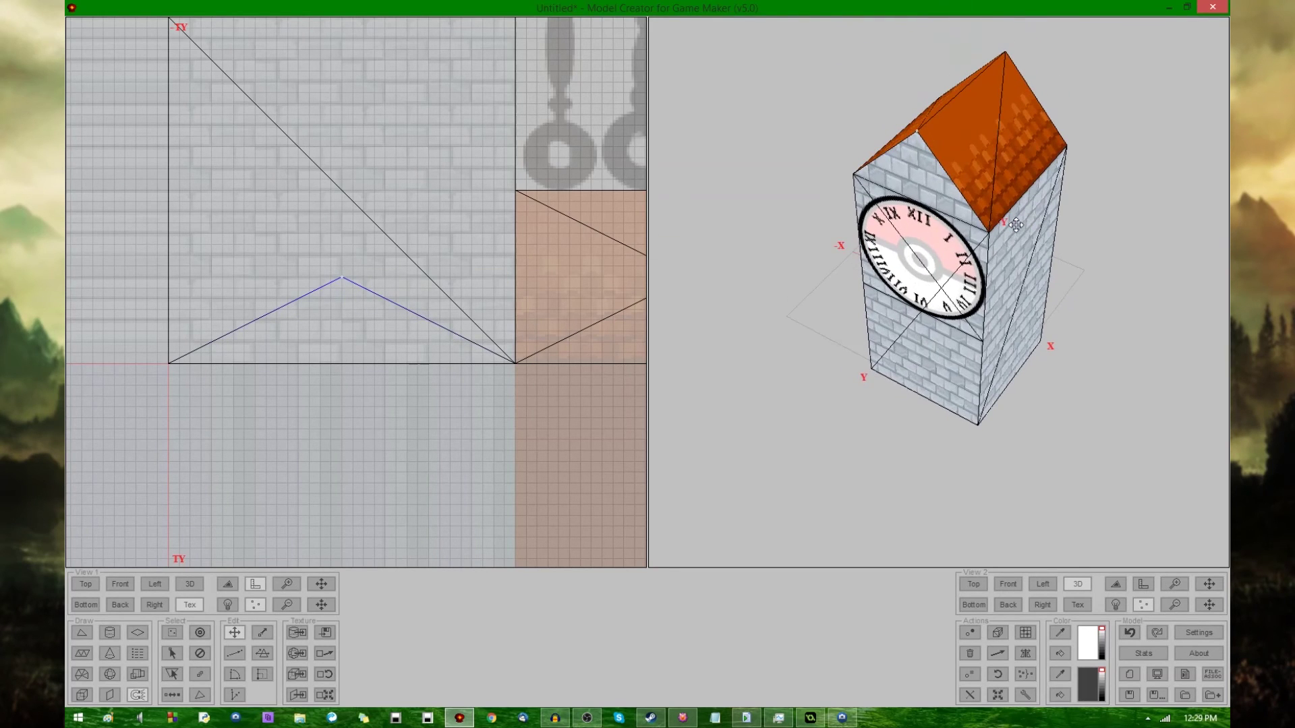
pyautogui.click(1116, 585)
pyautogui.click(1116, 586)
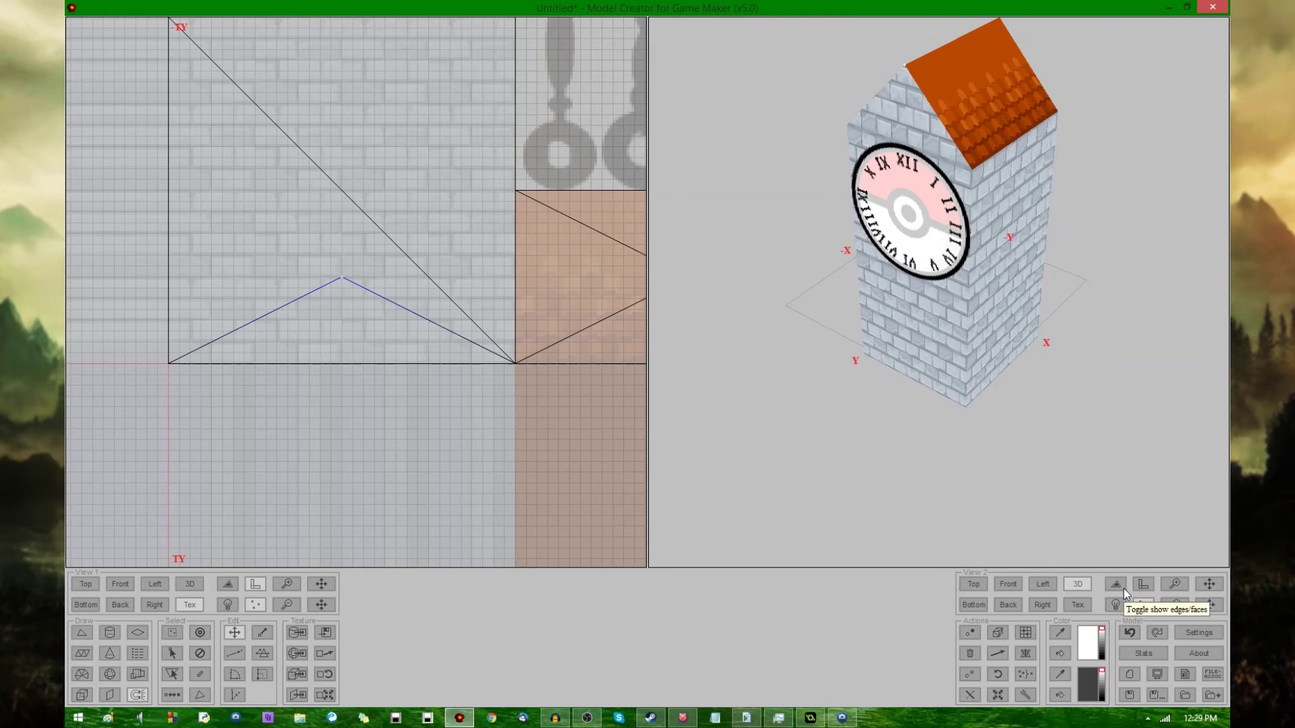
pyautogui.moveTo(958, 236); pyautogui.dragTo(1008, 206)
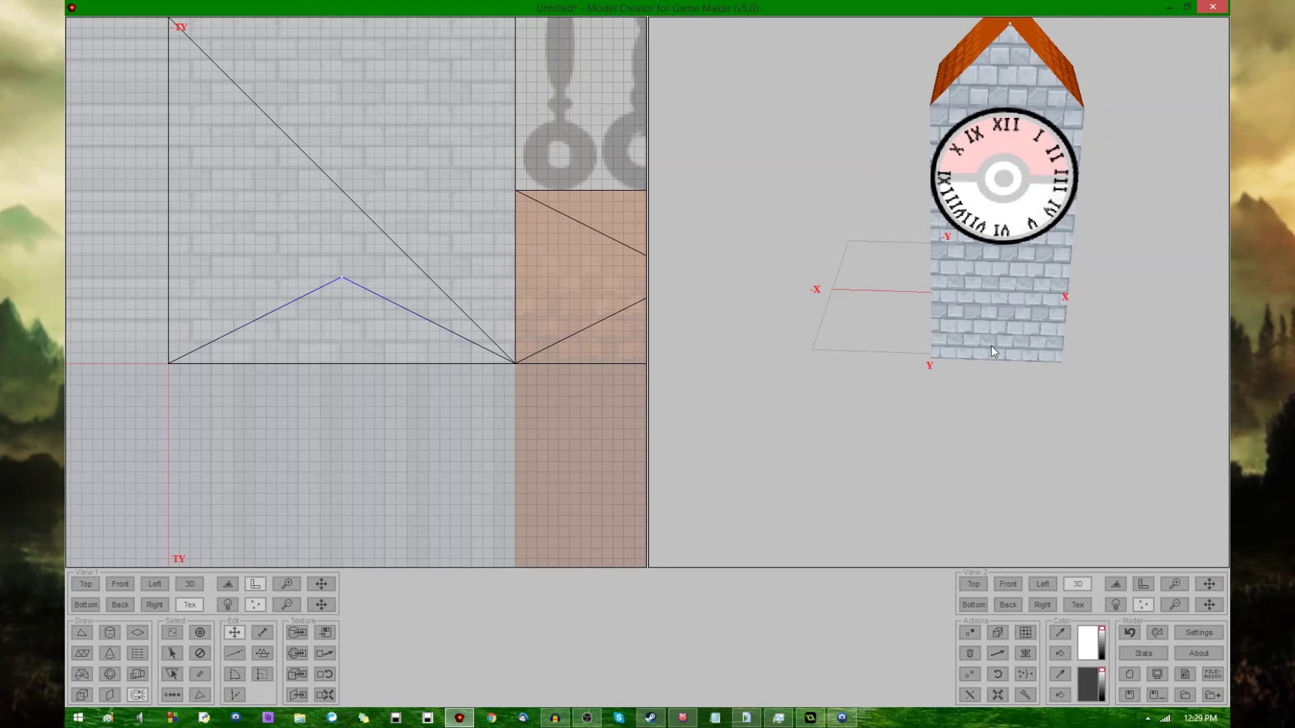
pyautogui.moveTo(1129, 259); pyautogui.dragTo(1055, 275)
pyautogui.click(1113, 585)
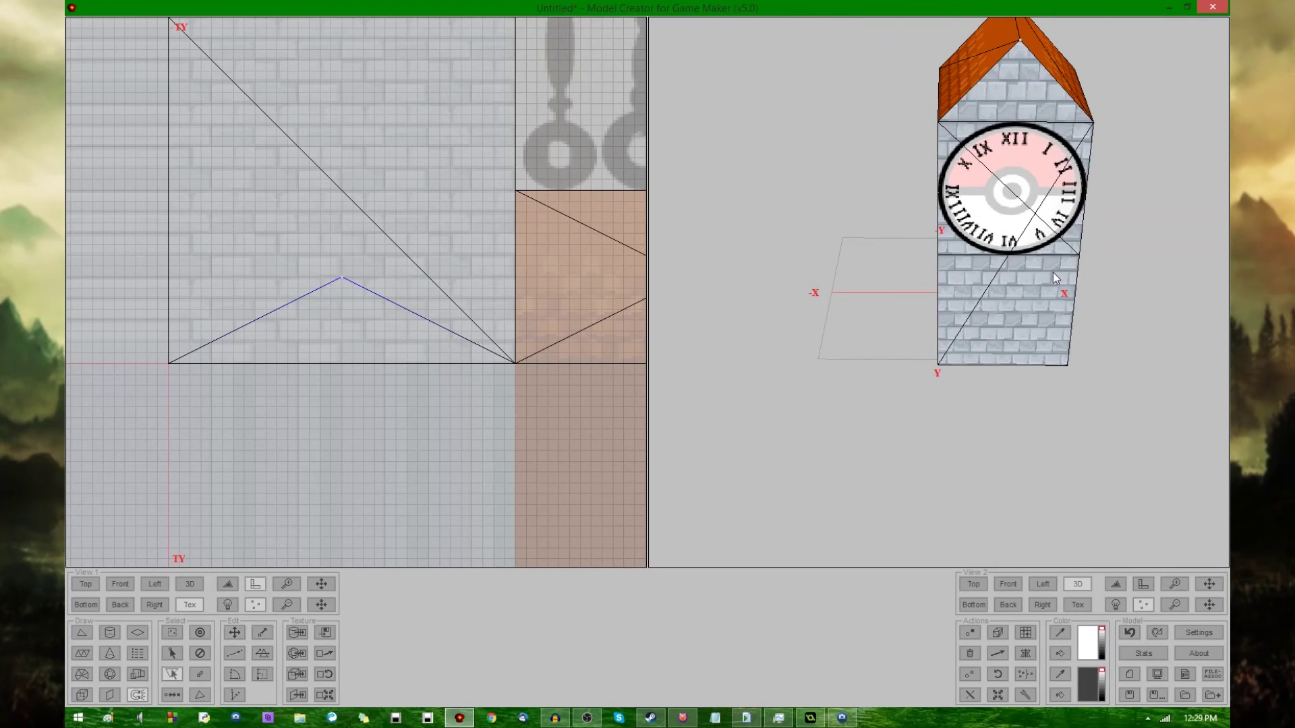
# Try to move the brick gable triangle from the tower's front to its rear edge at Y 0
pyautogui.click(1013, 87)
pyautogui.moveTo(1061, 115); pyautogui.dragTo(1031, 166, button='middle')
pyautogui.click(85, 584)
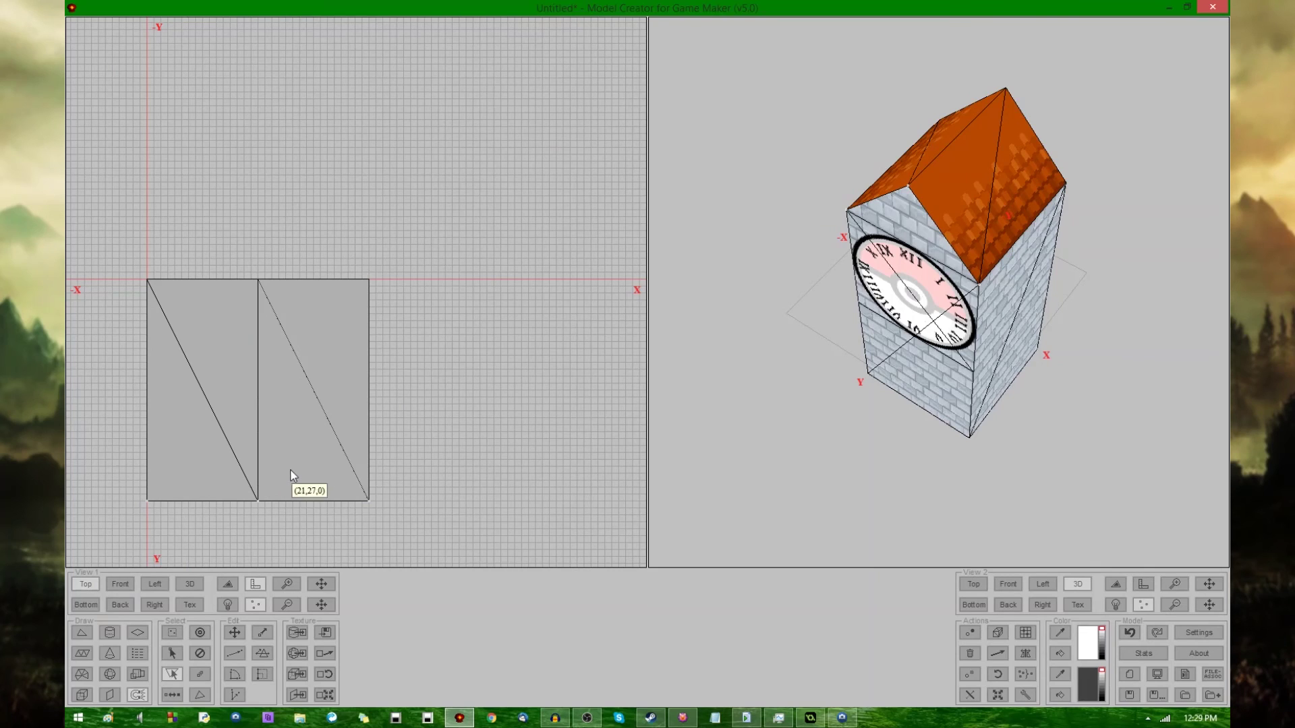
pyautogui.press('m')
pyautogui.moveTo(288, 516); pyautogui.dragTo(297, 334)
pyautogui.moveTo(973, 342); pyautogui.dragTo(1031, 296, button='middle')
pyautogui.moveTo(1031, 296); pyautogui.dragTo(1030, 306)
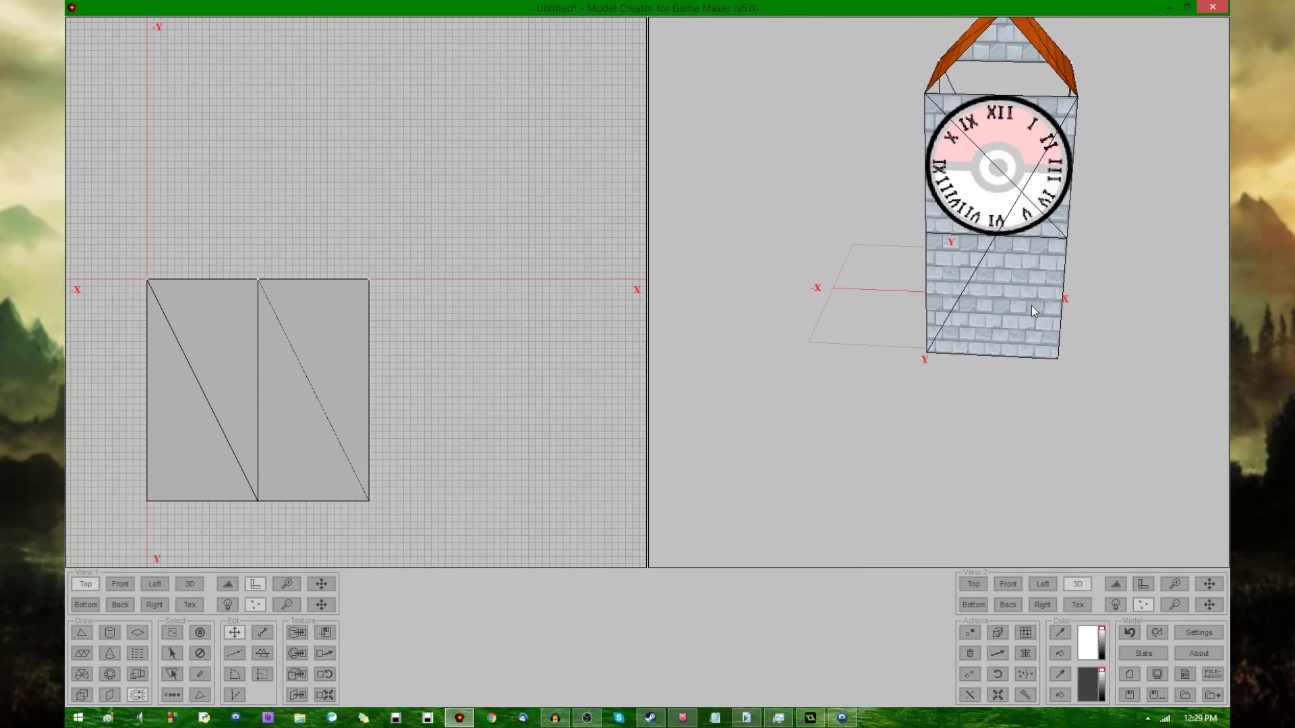
pyautogui.hotkey('ctrl', 'z')
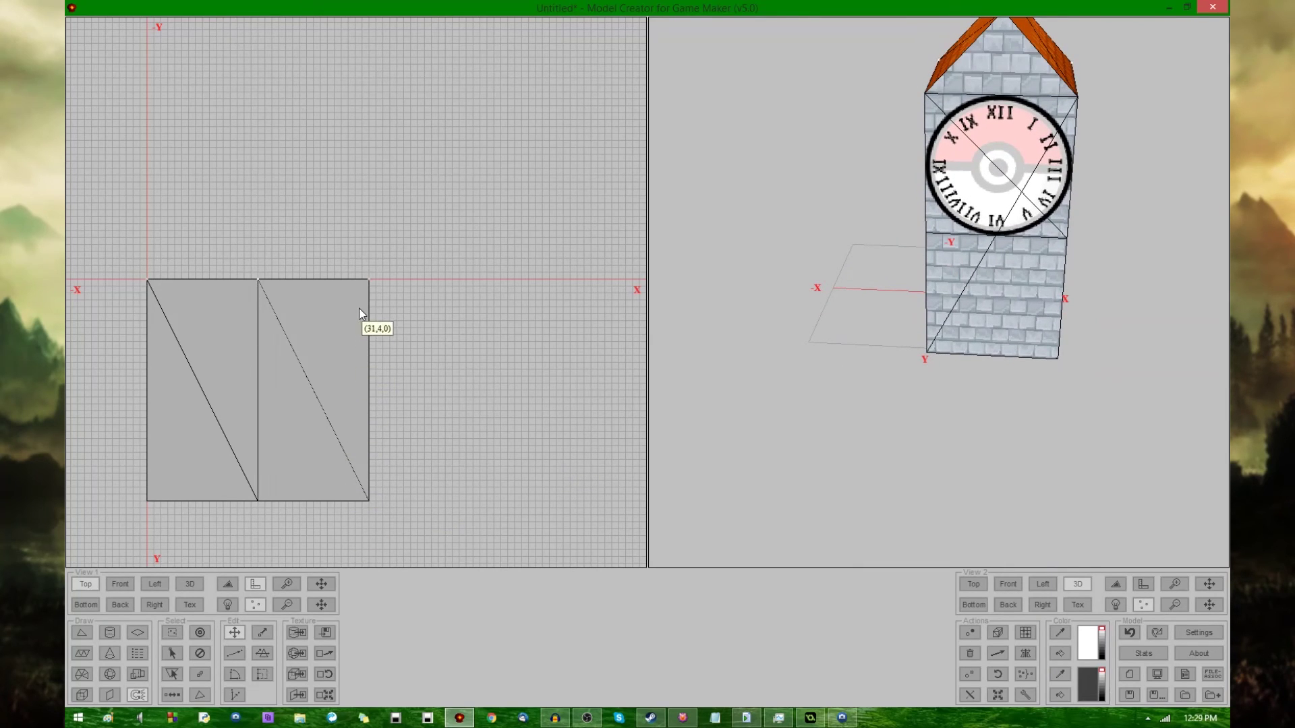
pyautogui.moveTo(1077, 323); pyautogui.dragTo(888, 346)
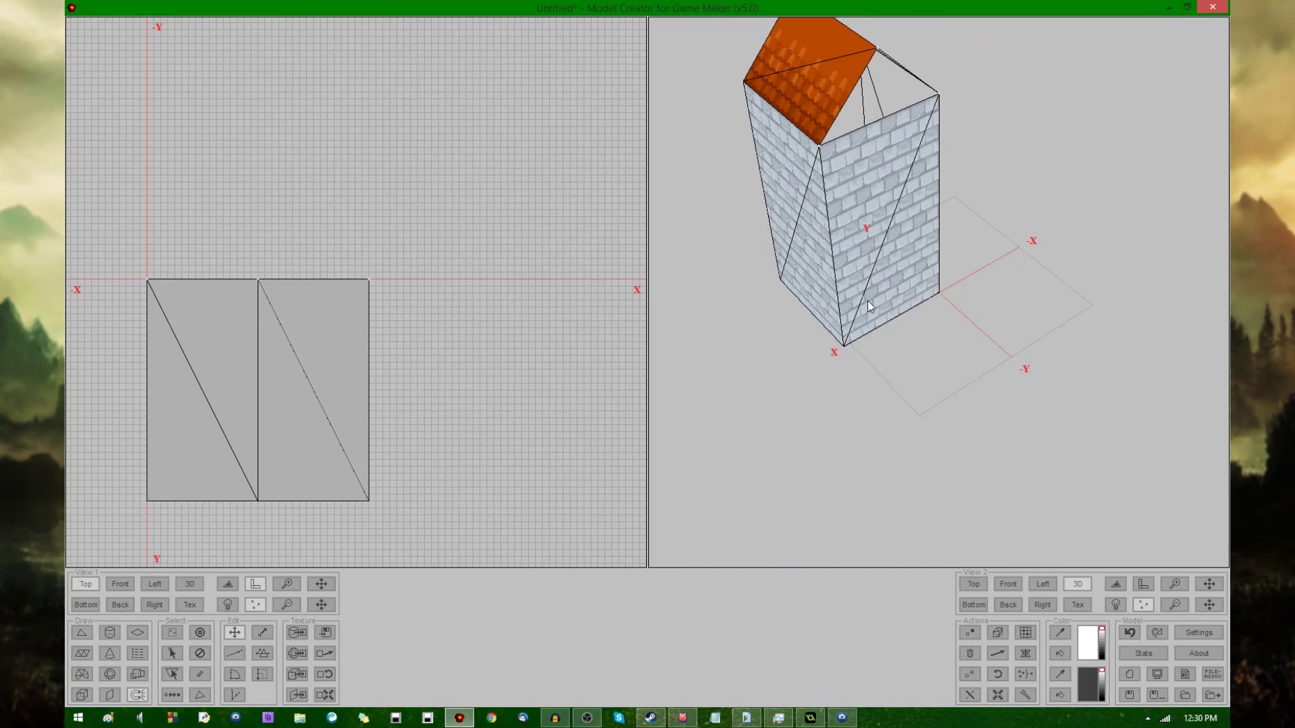
# Flip the brick gable triangle at the tower's rear so it faces outward, and check the rear and front gables in 3D
pyautogui.moveTo(864, 233); pyautogui.dragTo(896, 276)
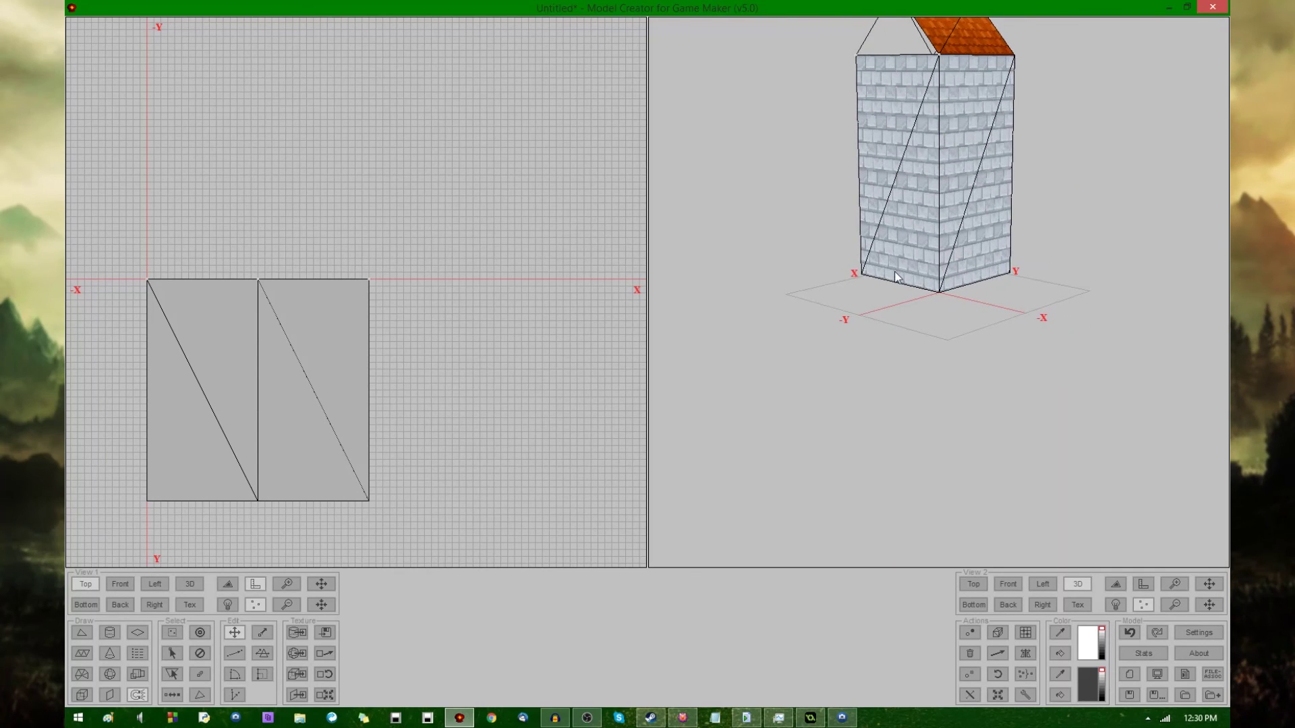
pyautogui.click(970, 695)
pyautogui.moveTo(937, 325); pyautogui.dragTo(1092, 370)
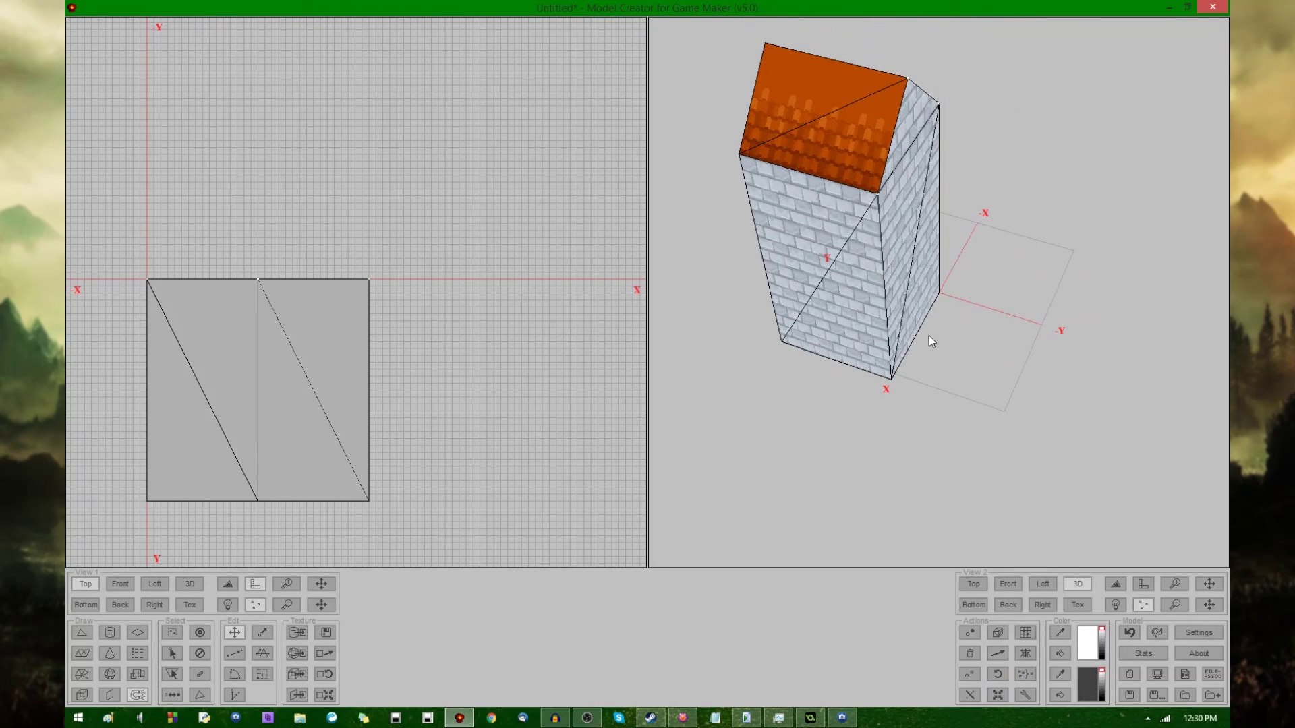
pyautogui.moveTo(909, 203); pyautogui.dragTo(858, 204)
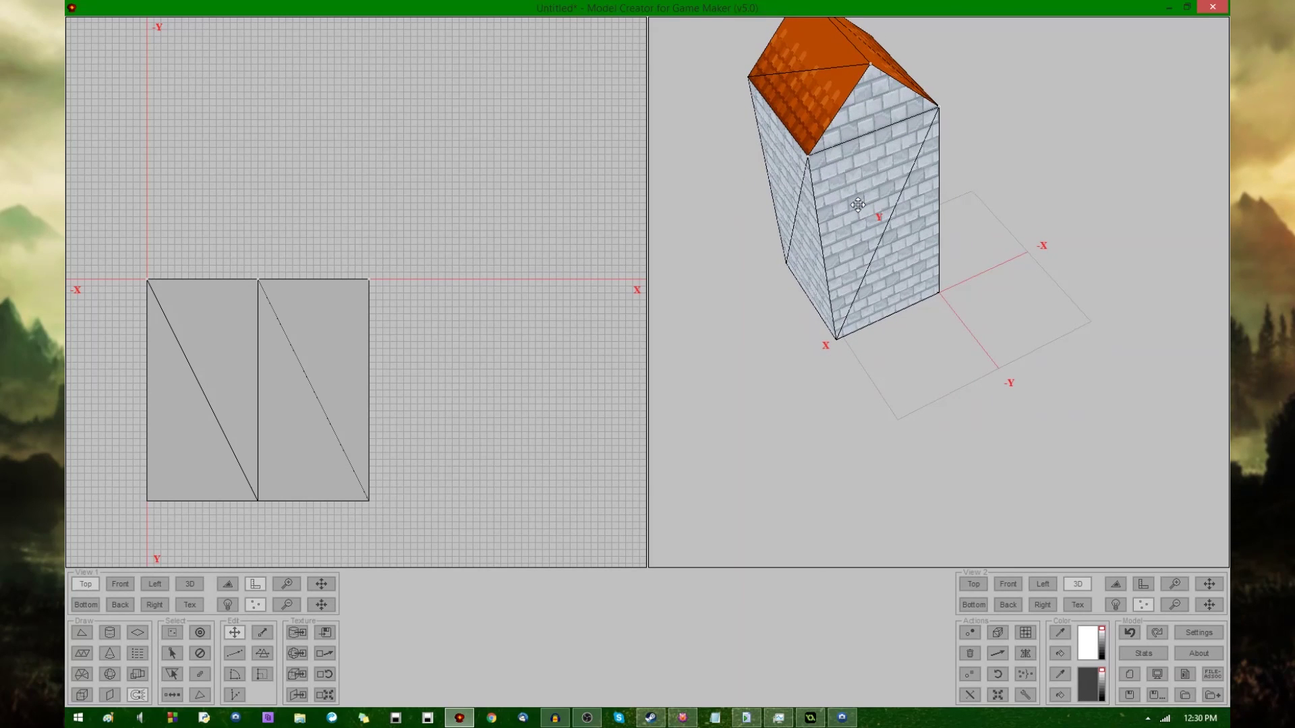
pyautogui.moveTo(858, 204); pyautogui.dragTo(1010, 193)
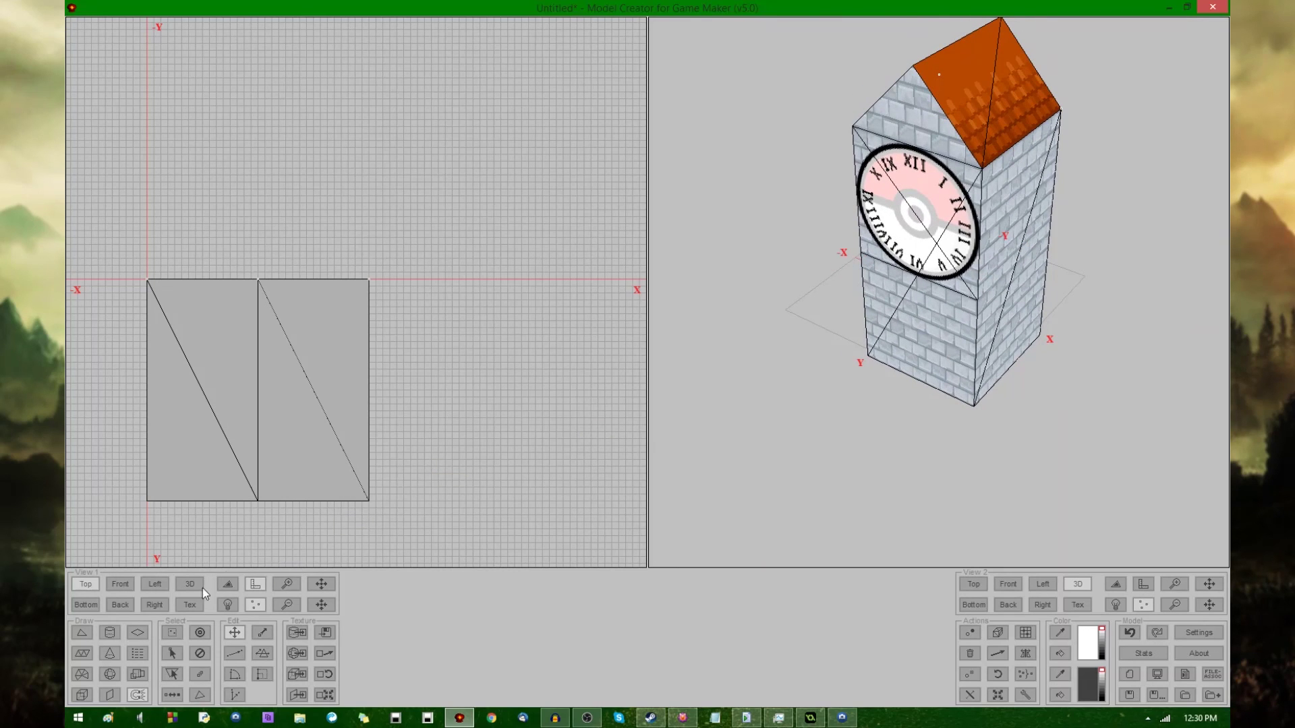
# Show the texture layout beside the 3D model, framed on the two clock hands above the roof tile area
pyautogui.click(190, 604)
pyautogui.moveTo(556, 222); pyautogui.dragTo(413, 427, button='middle')
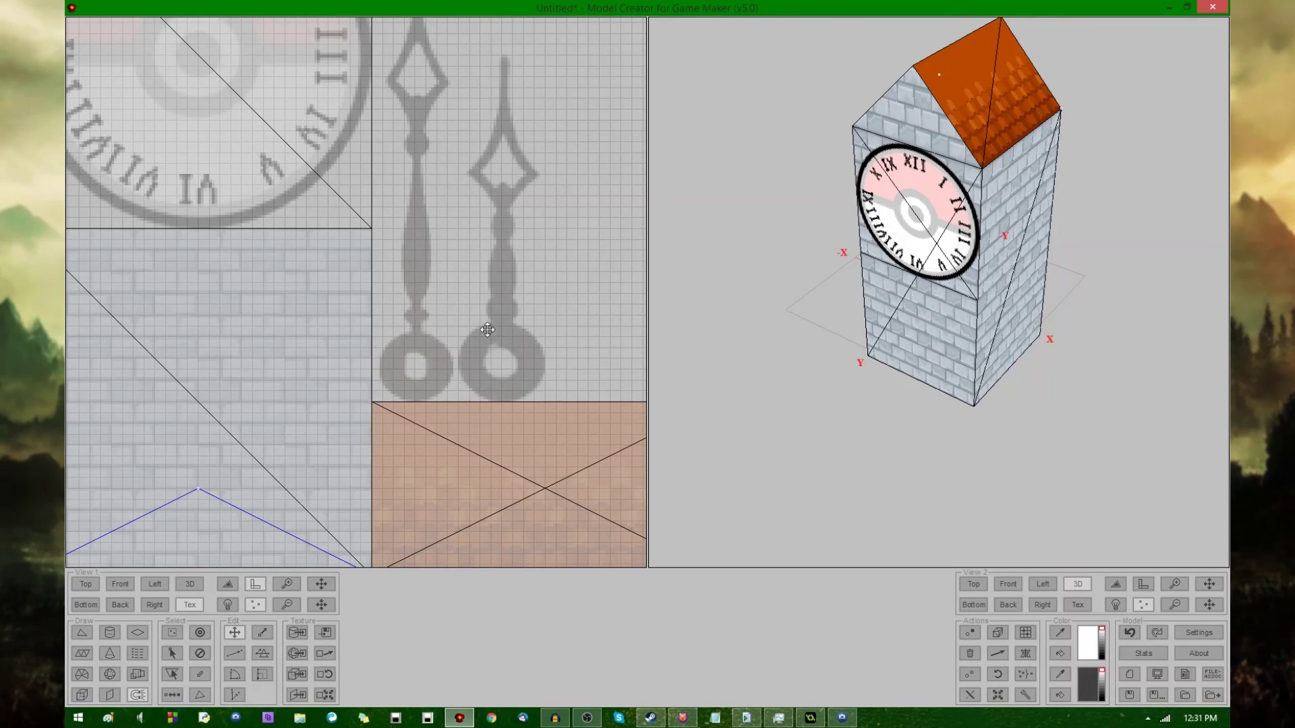
pyautogui.moveTo(488, 330); pyautogui.dragTo(445, 370, button='middle')
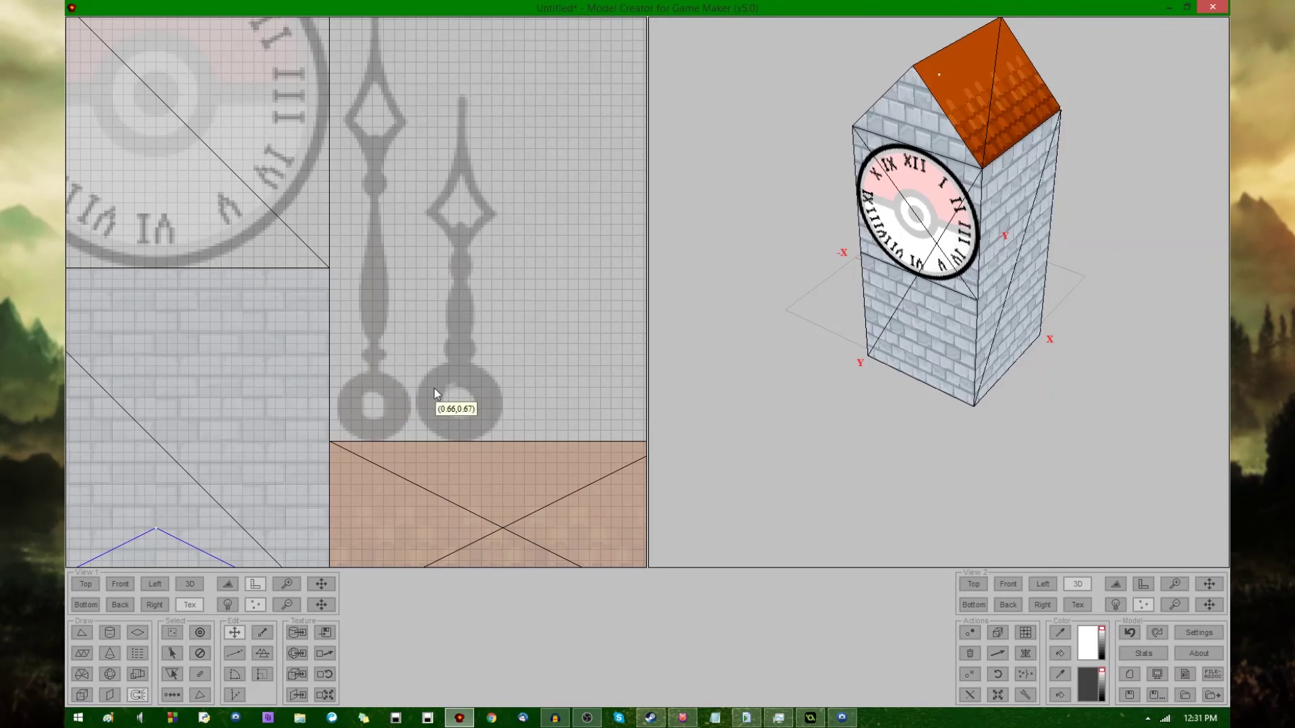
pyautogui.moveTo(436, 390); pyautogui.dragTo(351, 465, button='middle')
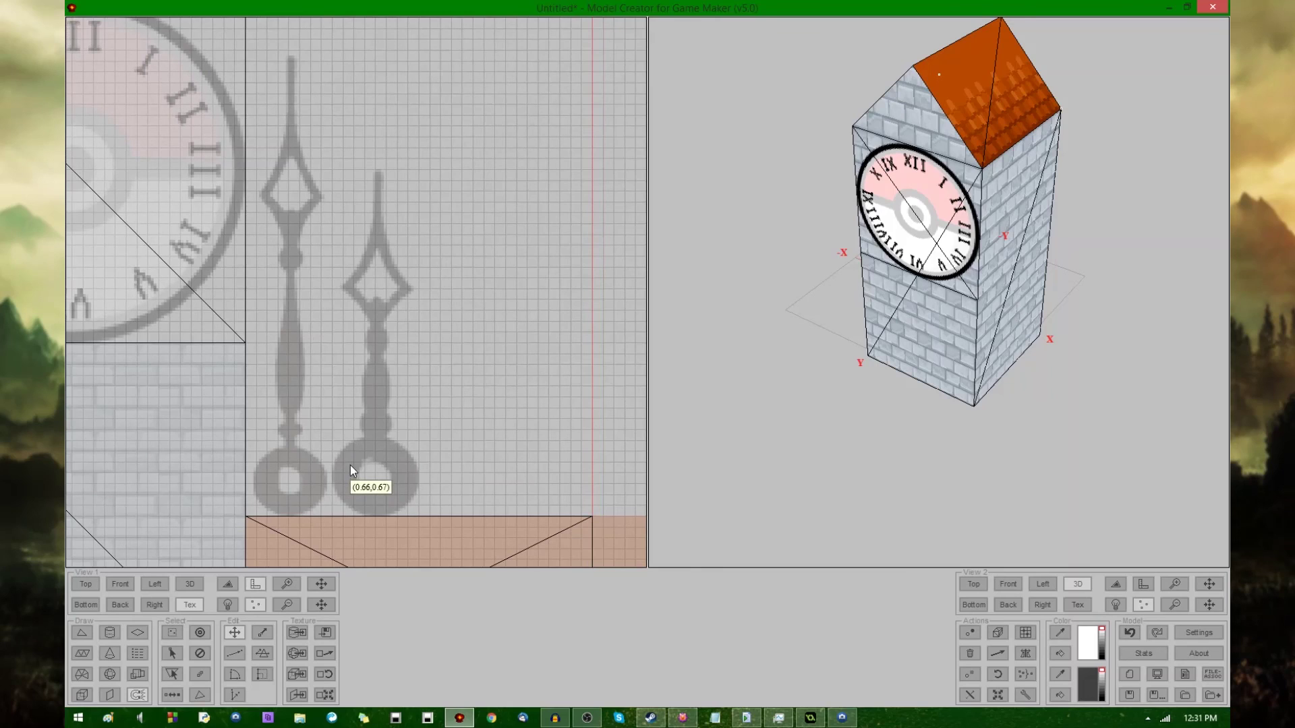